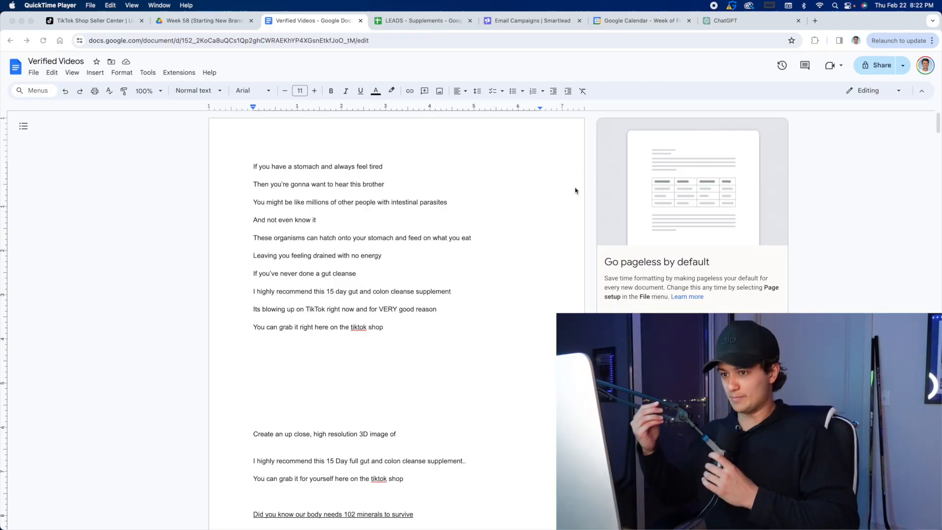
# Examine the gut cleanse script, focusing on its opening lines from "If you have a stomach" through "intestinal parasites".
pyautogui.scroll(-2, 479, 176)
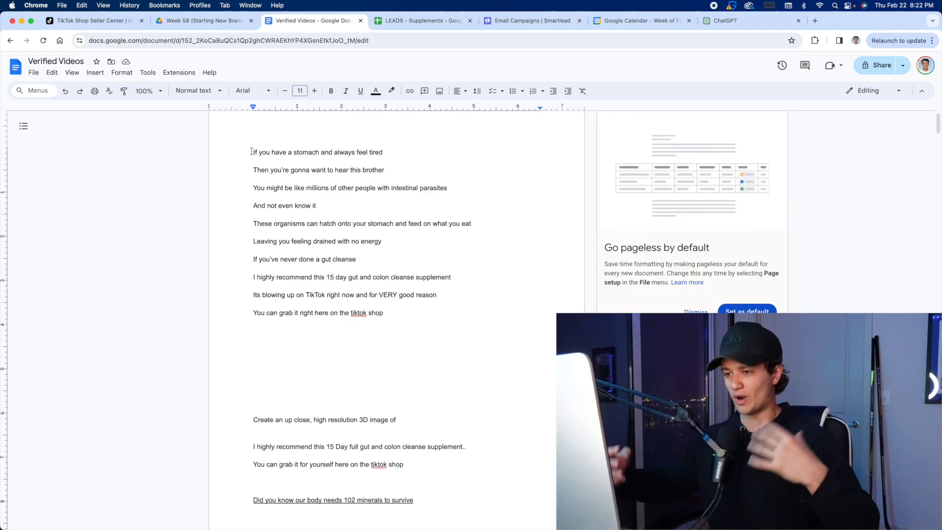
pyautogui.moveTo(251, 151); pyautogui.dragTo(489, 347)
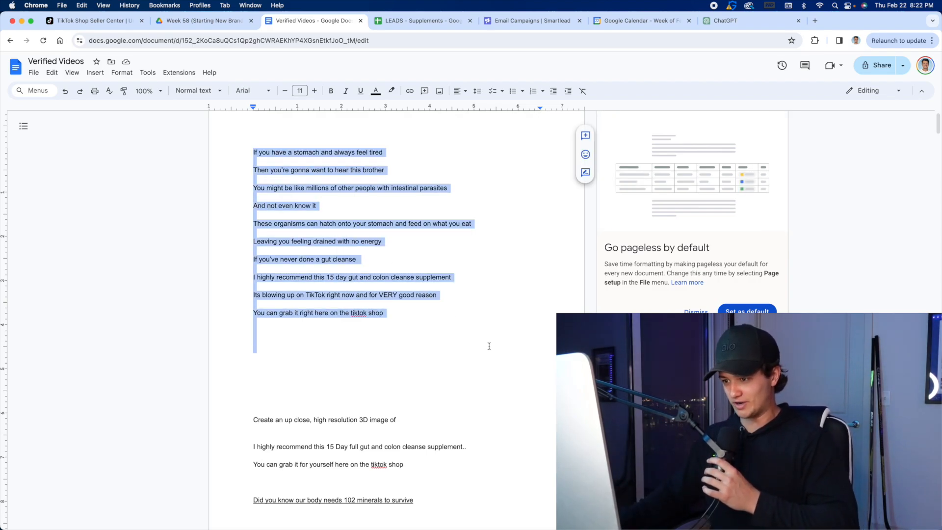
pyautogui.click(440, 331)
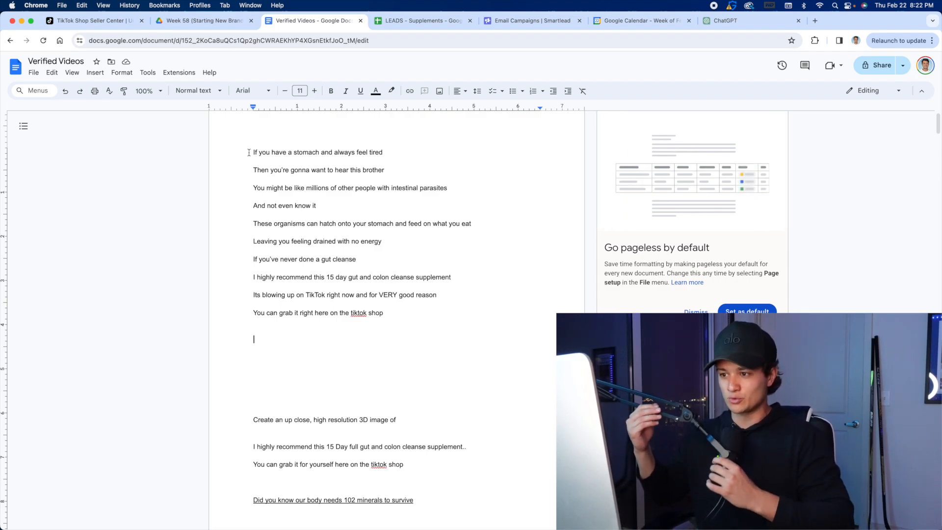
pyautogui.moveTo(249, 153); pyautogui.dragTo(459, 316)
pyautogui.click(458, 314)
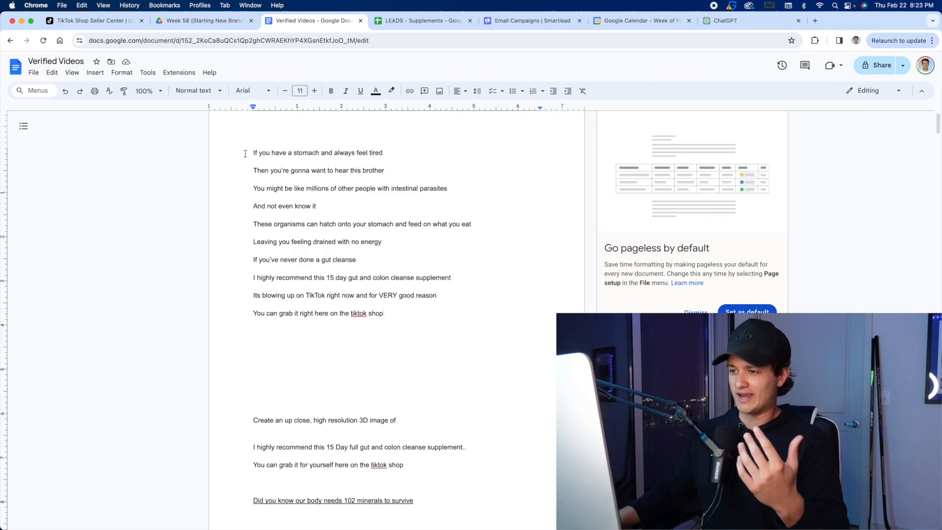
pyautogui.moveTo(245, 154); pyautogui.dragTo(464, 156)
pyautogui.click(448, 160)
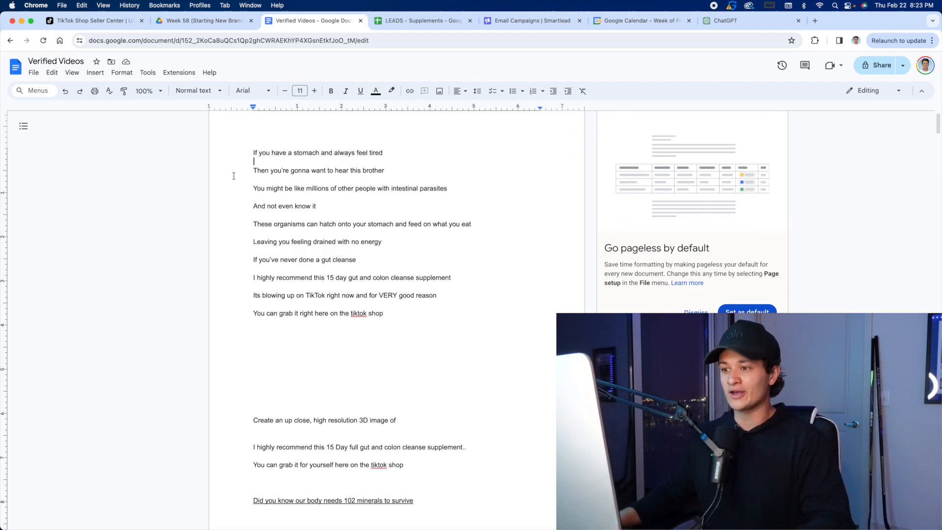
pyautogui.moveTo(233, 175); pyautogui.dragTo(431, 176)
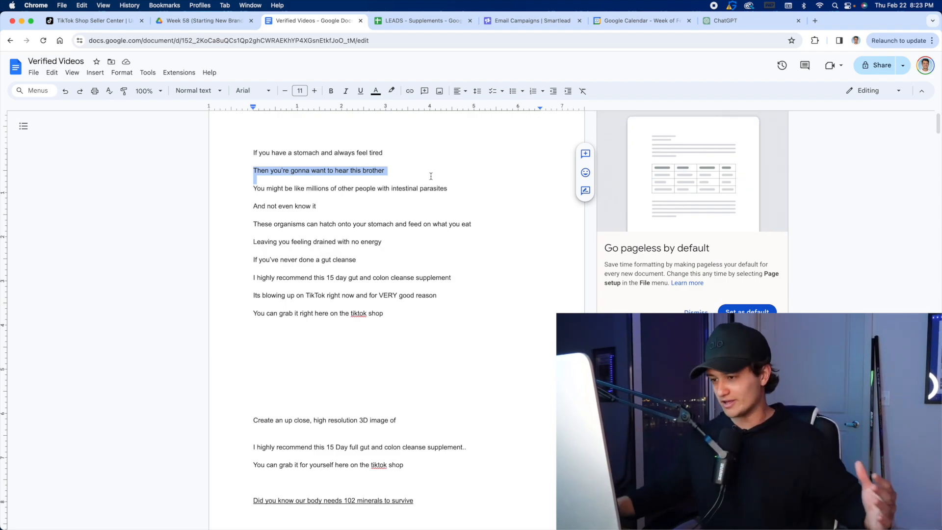
pyautogui.click(431, 177)
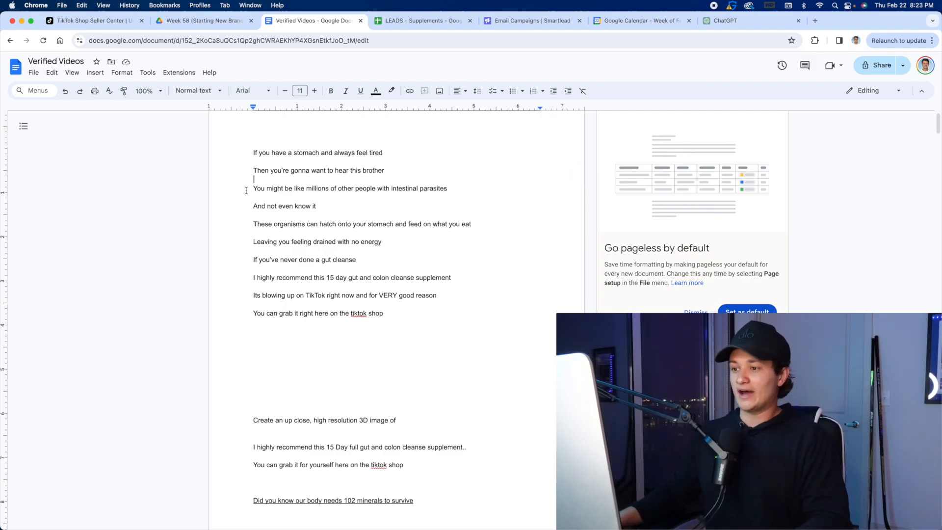
pyautogui.moveTo(246, 191); pyautogui.dragTo(511, 199)
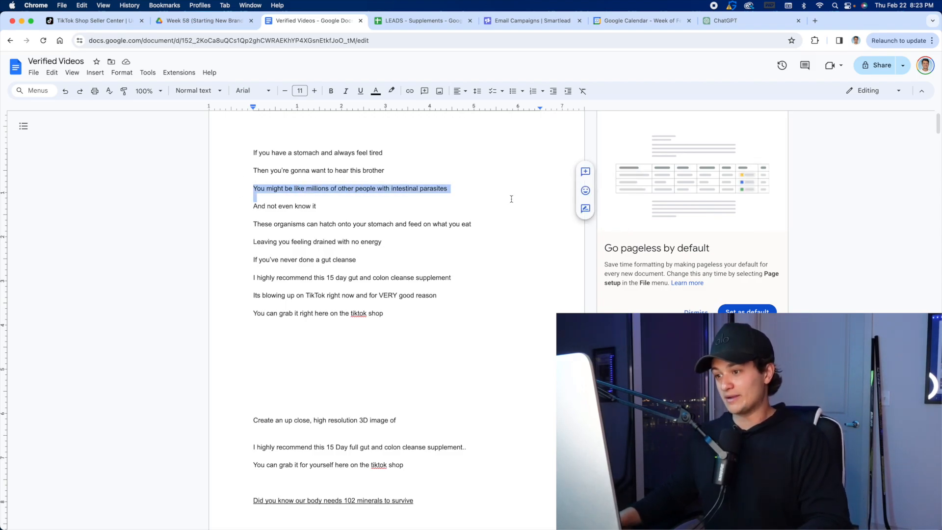
pyautogui.click(449, 195)
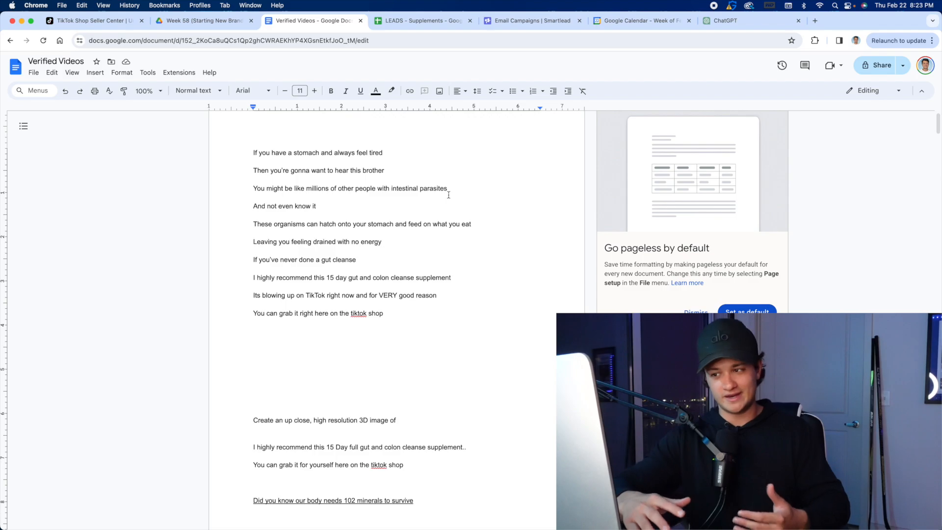
pyautogui.moveTo(255, 153); pyautogui.dragTo(287, 160)
pyautogui.click(286, 159)
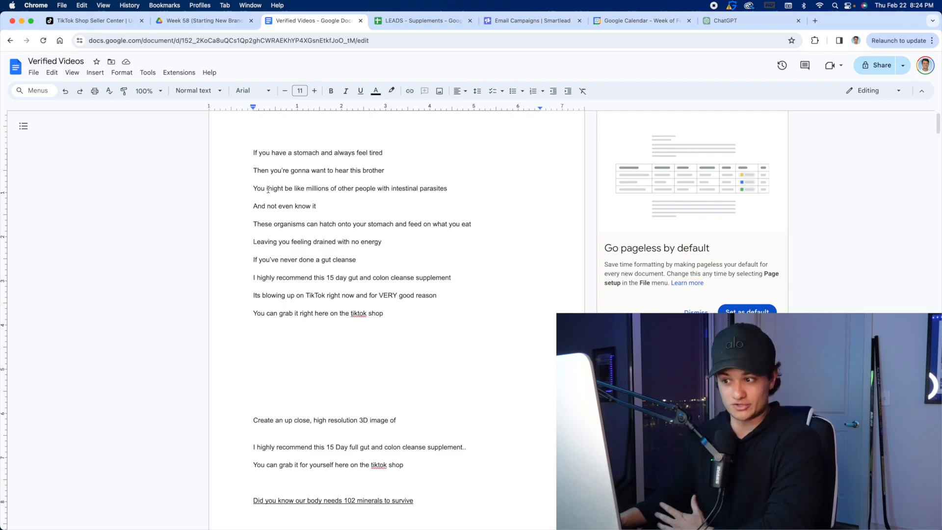
# Examine the script's remaining lines, from "And not even know it" to the closing call to action, and review it as a whole.
pyautogui.moveTo(252, 206); pyautogui.dragTo(332, 208)
pyautogui.click(333, 208)
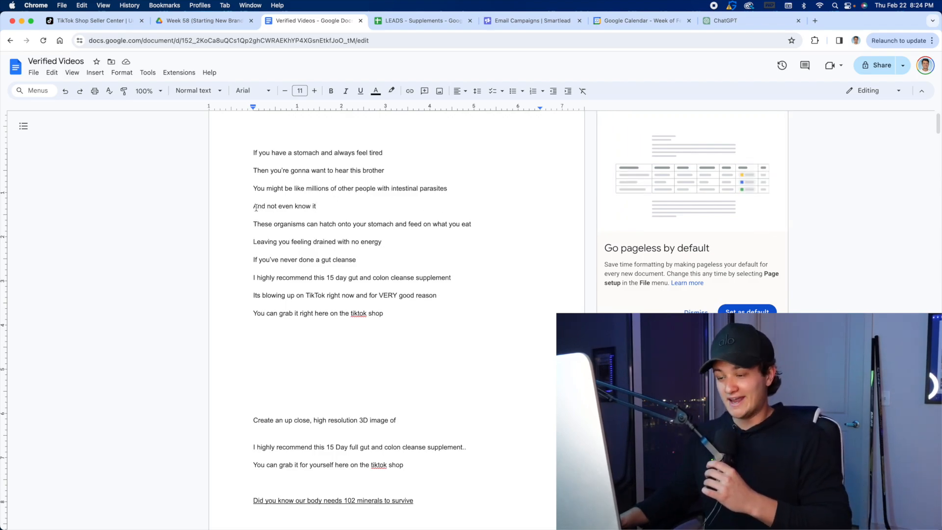
pyautogui.tripleClick(287, 209)
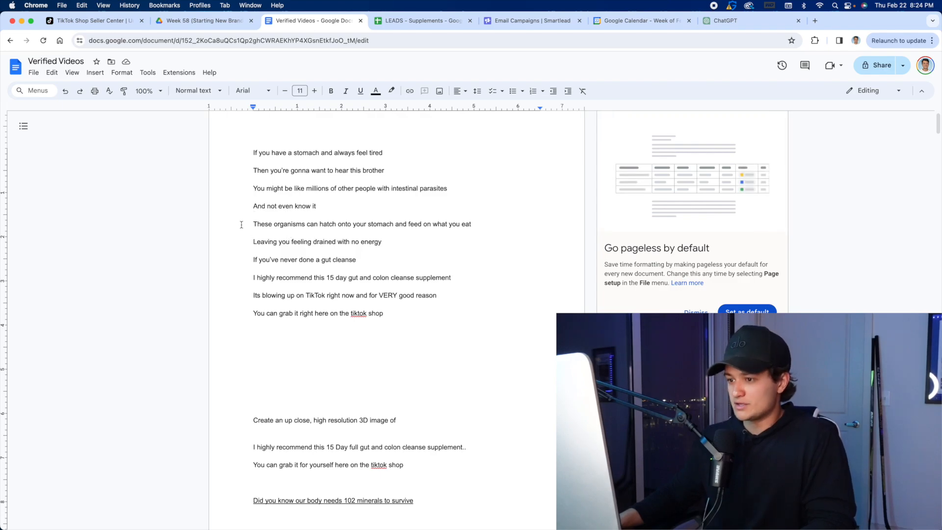
pyautogui.moveTo(241, 225); pyautogui.dragTo(530, 238)
pyautogui.click(406, 232)
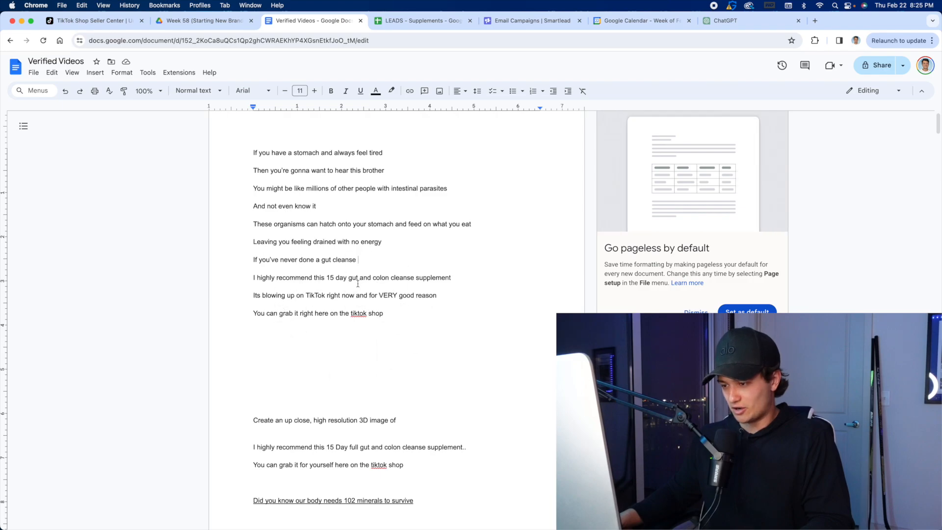
pyautogui.moveTo(254, 296); pyautogui.dragTo(459, 313)
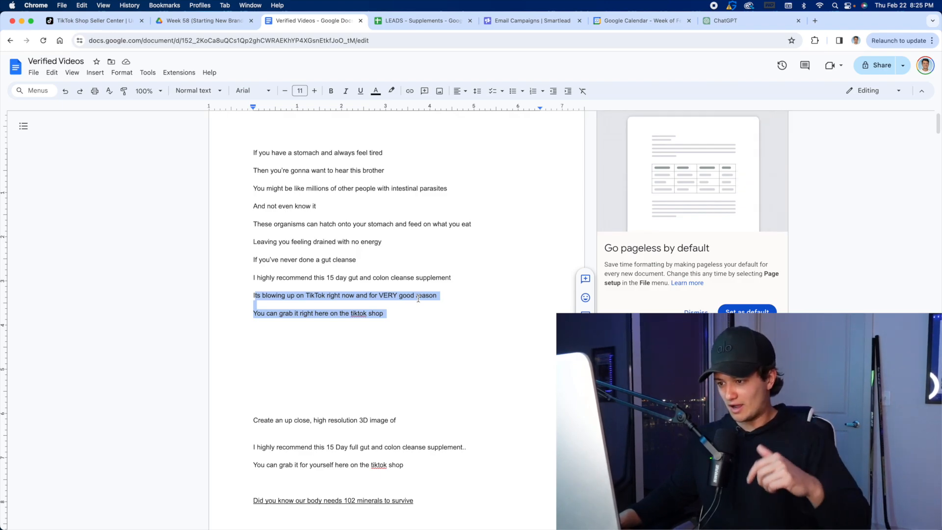
pyautogui.doubleClick(330, 214)
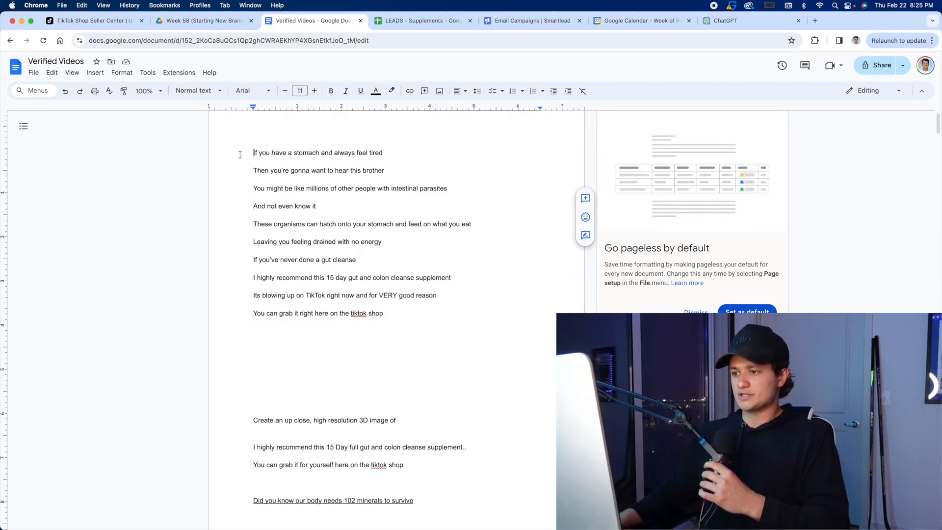
pyautogui.moveTo(228, 151); pyautogui.dragTo(471, 330)
pyautogui.moveTo(249, 149); pyautogui.dragTo(466, 311)
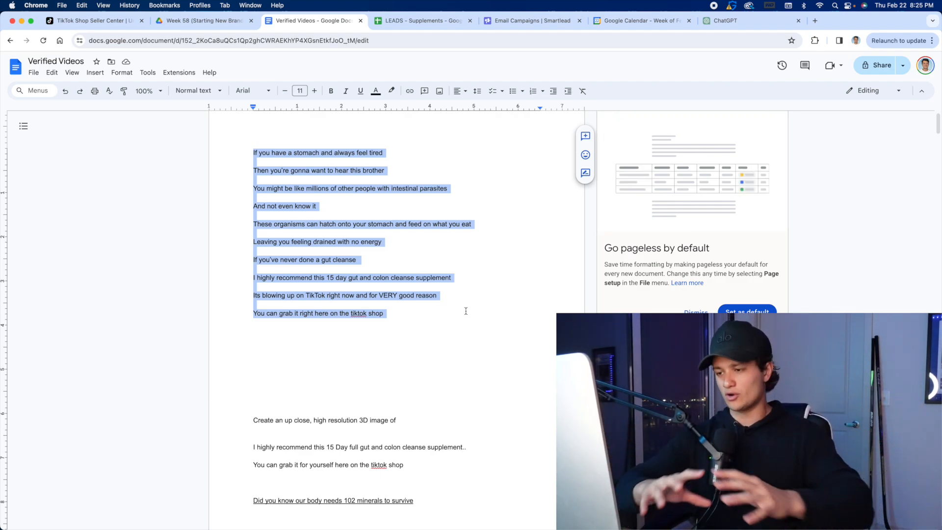
pyautogui.click(465, 311)
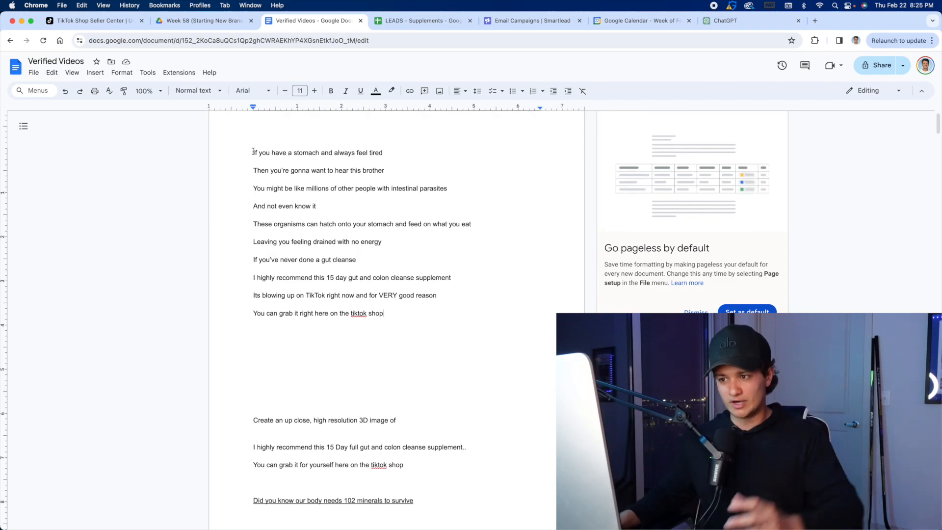
pyautogui.moveTo(247, 150); pyautogui.dragTo(499, 301)
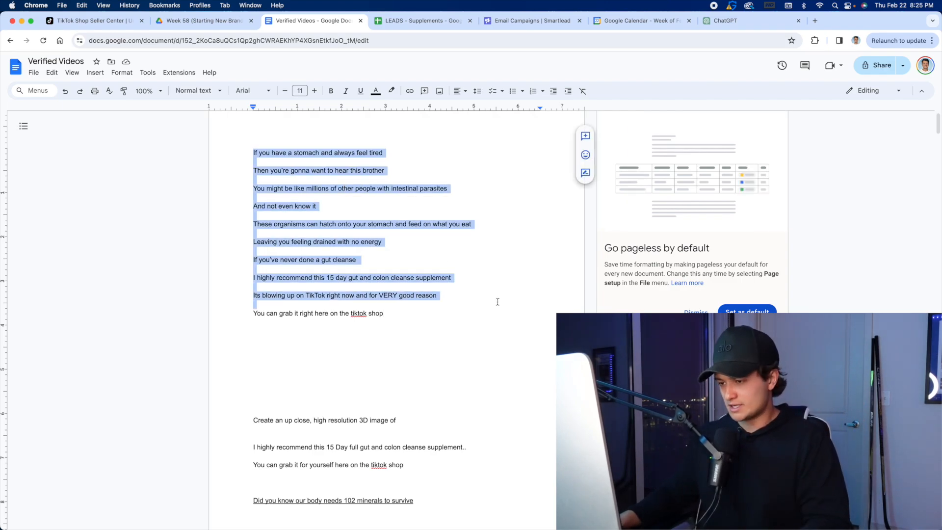
pyautogui.click(483, 237)
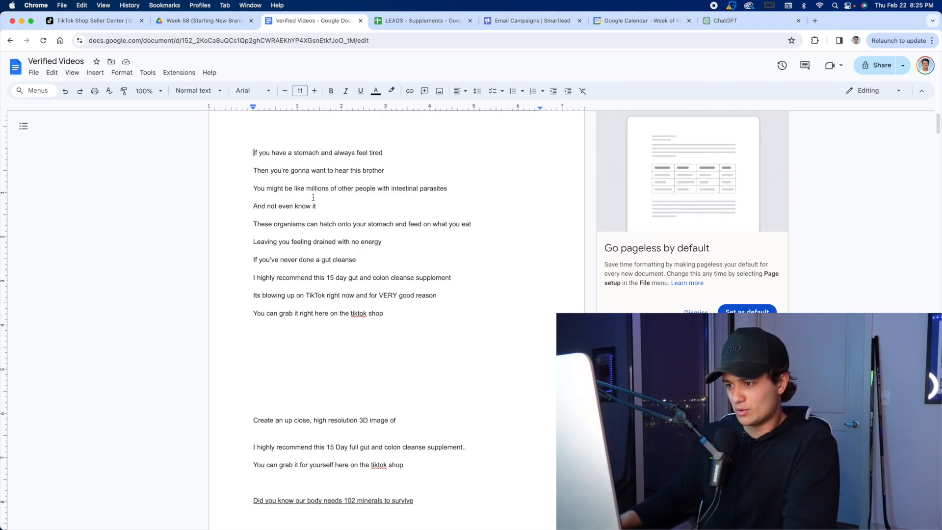
# Copy the full gut cleanse script, from "If you have a stomach" through the tiktok shop line.
pyautogui.moveTo(255, 155); pyautogui.dragTo(253, 380)
pyautogui.rightClick(271, 186)
pyautogui.click(295, 212)
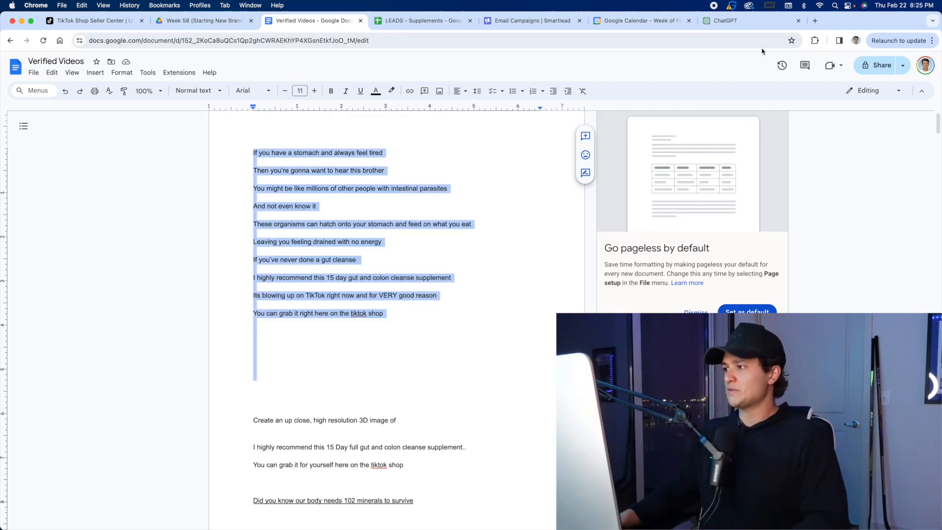
# Open ElevenLabs in a new browser tab and go to its Speech Synthesis page.
pyautogui.click(814, 21)
pyautogui.write('elevenlabs.io/voice-lab')
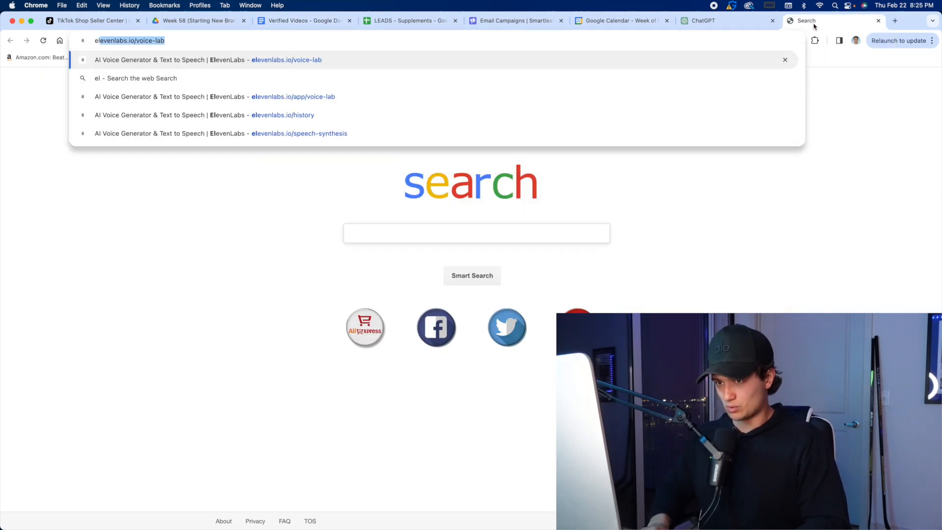
pyautogui.press('Return')
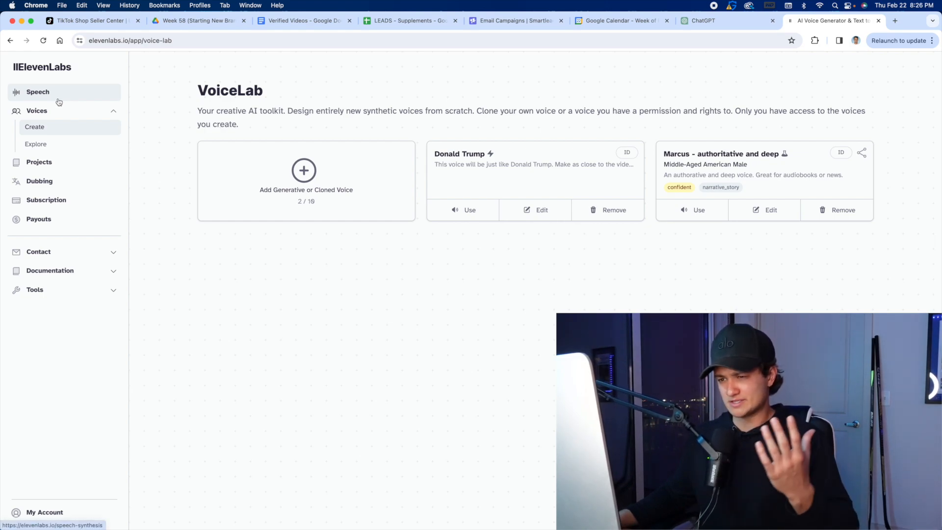
pyautogui.click(59, 100)
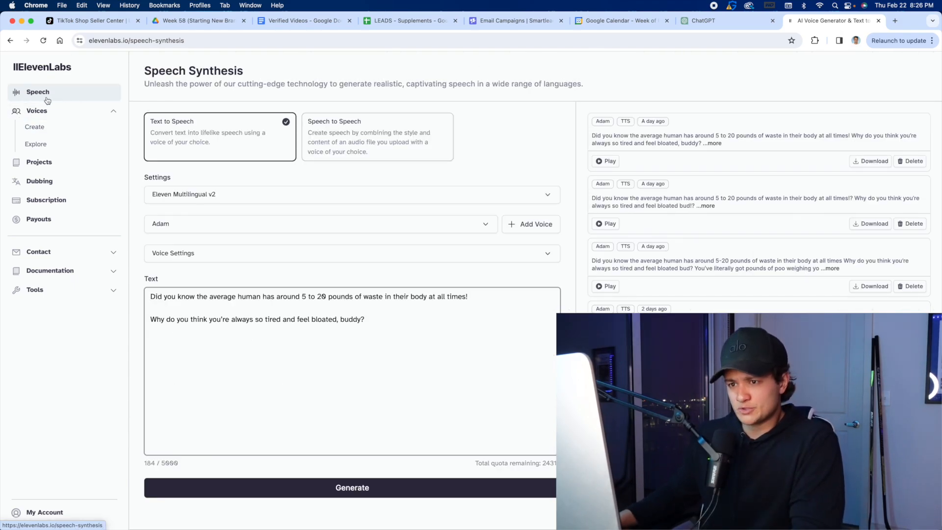
# Replace the existing text-to-speech text with the copied gut cleanse script and check it through to the end.
pyautogui.press('super+a')
pyautogui.press('BackSpace')
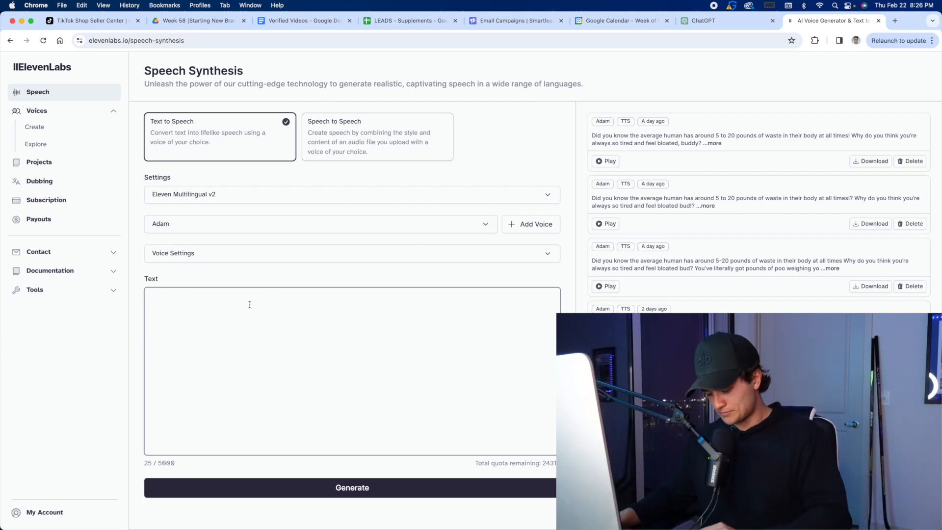
pyautogui.press('super+v')
pyautogui.scroll(5, 240, 359)
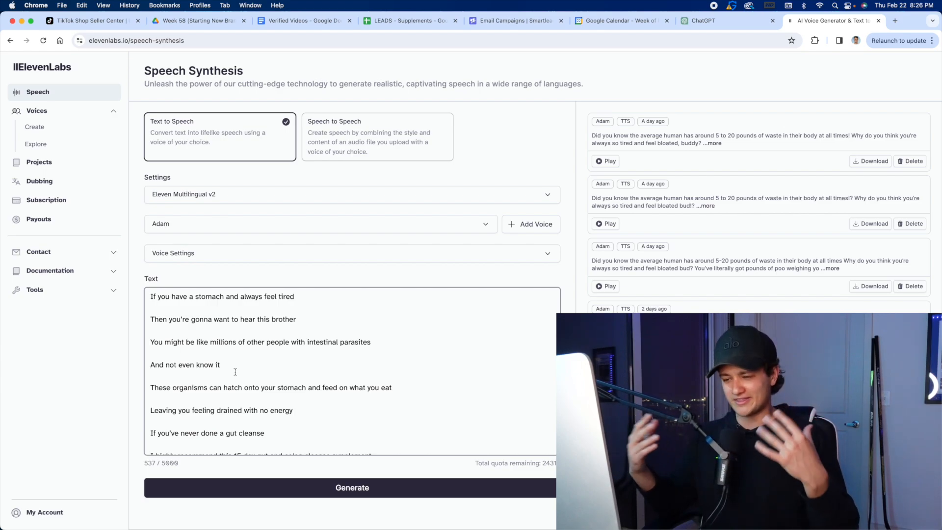
pyautogui.scroll(-3, 279, 358)
pyautogui.scroll(-1, 314, 358)
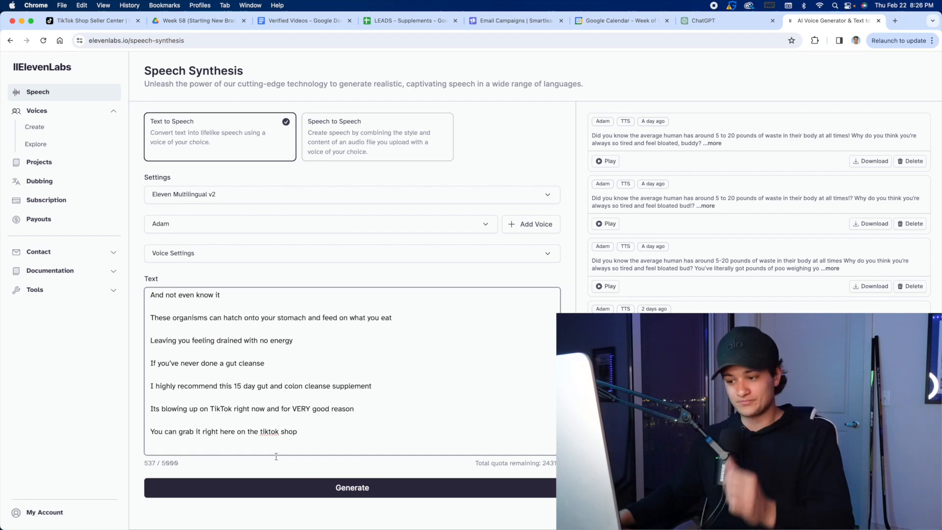
# Generate the script's voiceover with the Adam voice, listen to it and download the audio as an MP3.
pyautogui.click(387, 487)
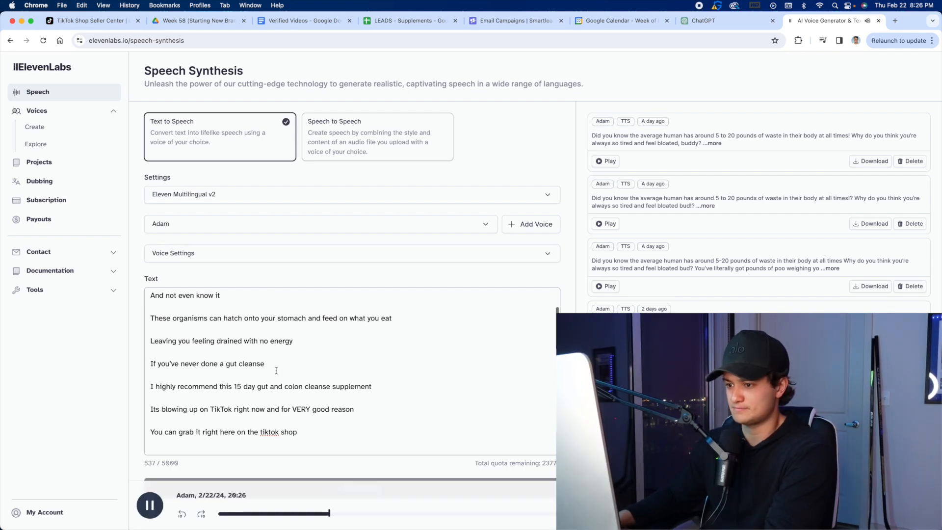
pyautogui.scroll(3, 276, 369)
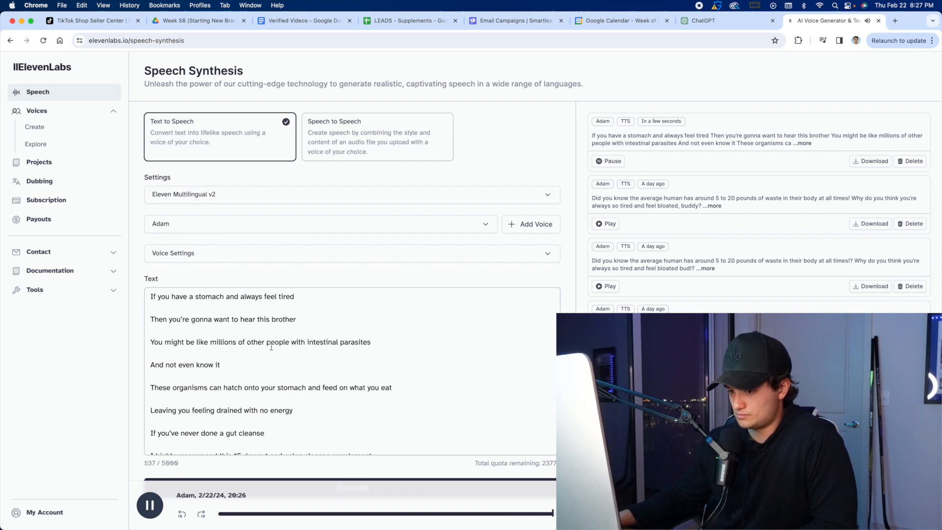
pyautogui.scroll(-2, 272, 347)
pyautogui.scroll(3, 271, 347)
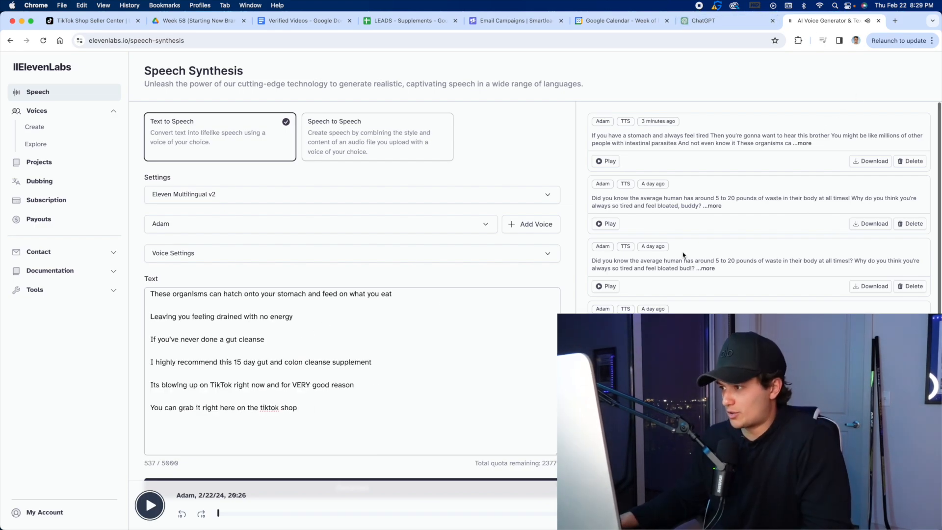
pyautogui.scroll(4, 336, 378)
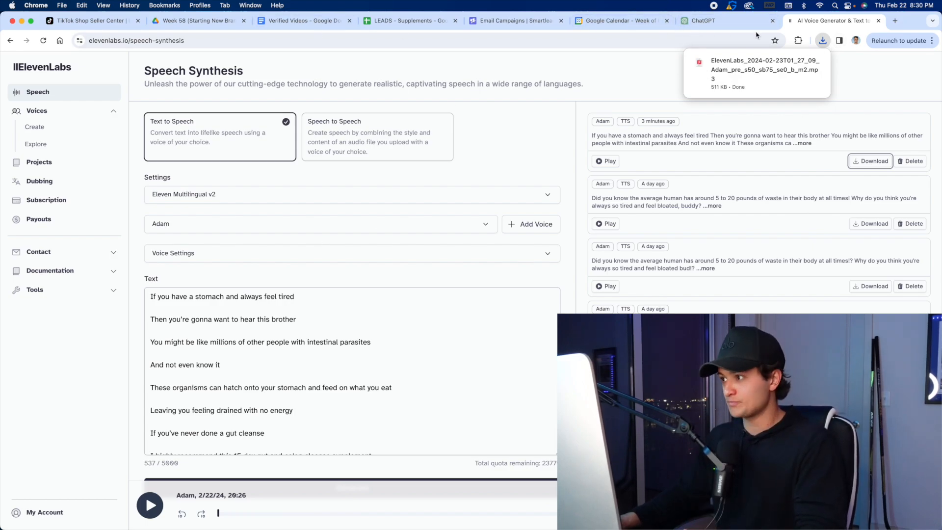
# Switch to ChatGPT and choose GPT-4 as the model.
pyautogui.click(704, 22)
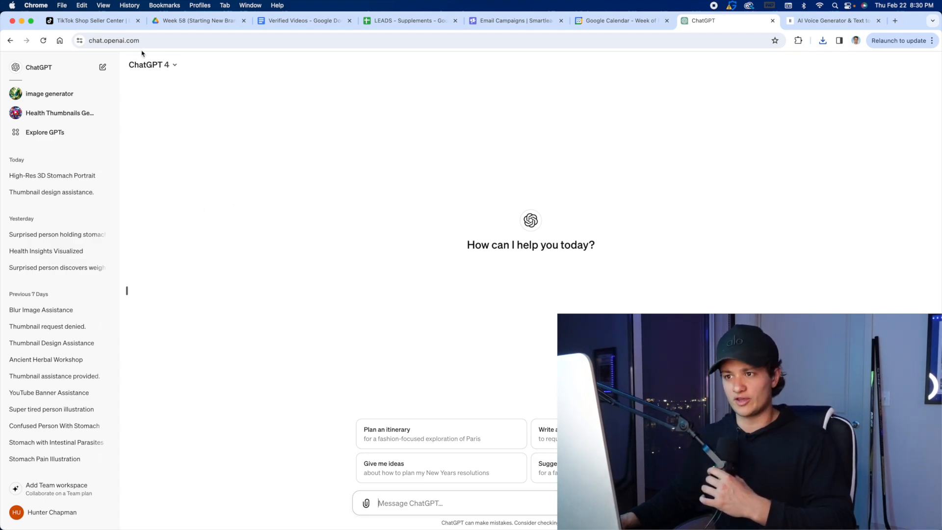
pyautogui.click(148, 64)
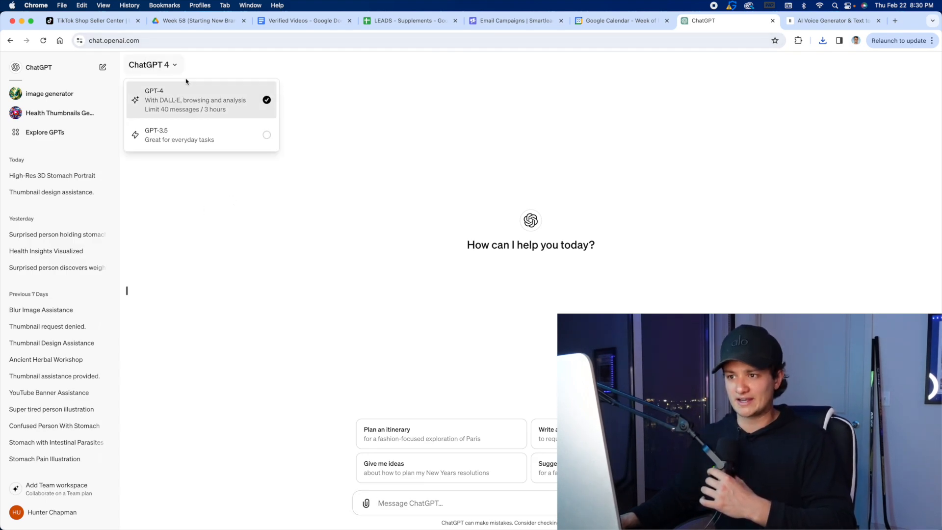
pyautogui.click(162, 95)
# Browse the available GPTs, check the details of the trending image generator, and open that GPT for a new chat.
pyautogui.click(84, 134)
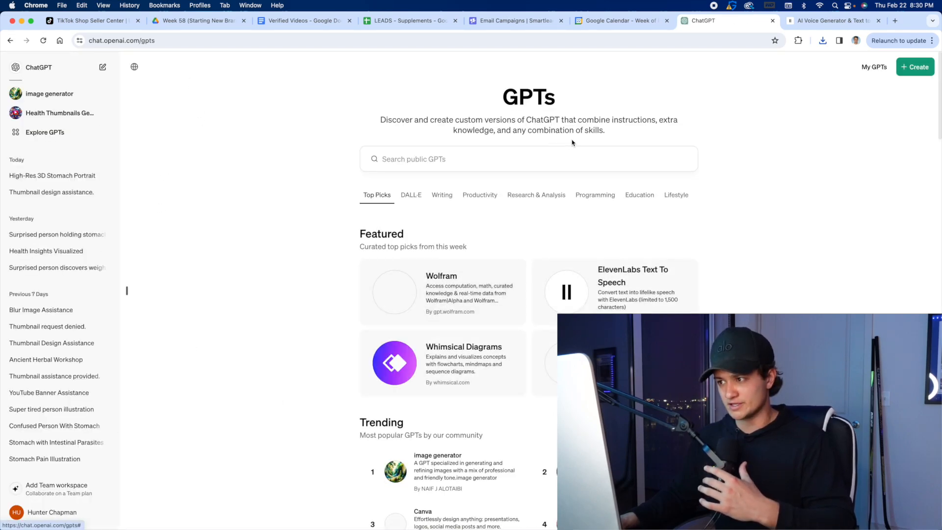
pyautogui.scroll(-3, 429, 269)
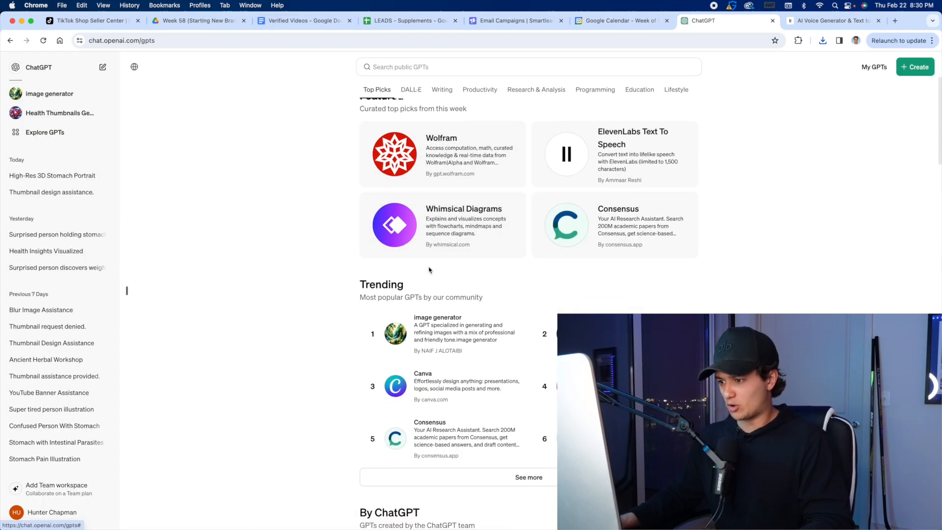
pyautogui.scroll(-3, 429, 270)
pyautogui.scroll(-1, 501, 328)
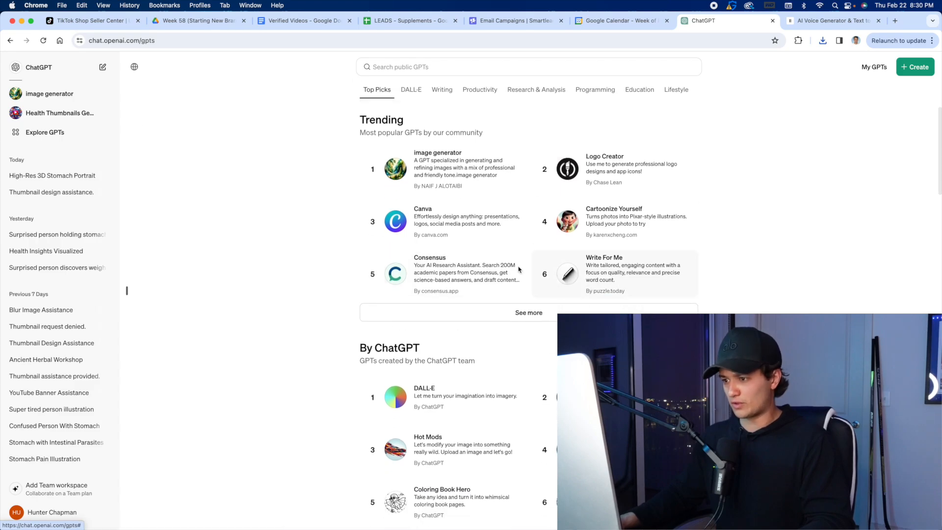
pyautogui.scroll(2, 226, 337)
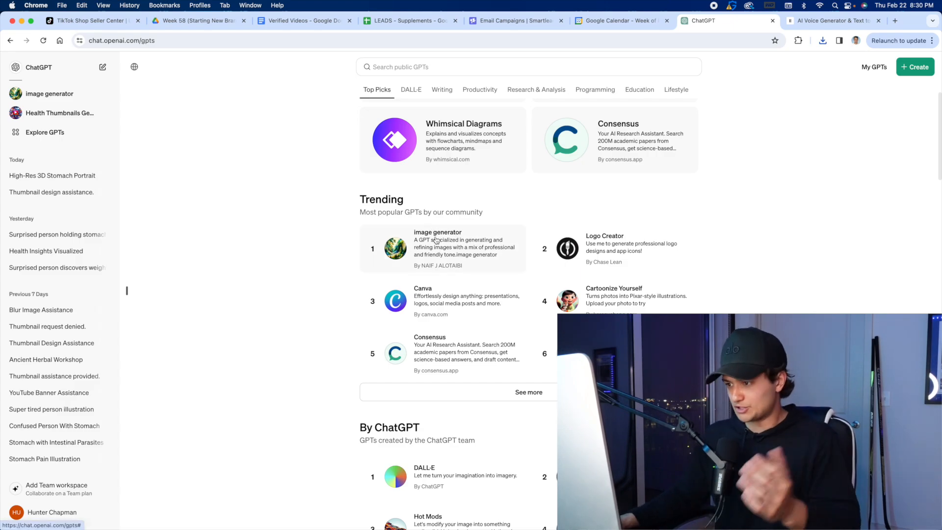
pyautogui.click(440, 254)
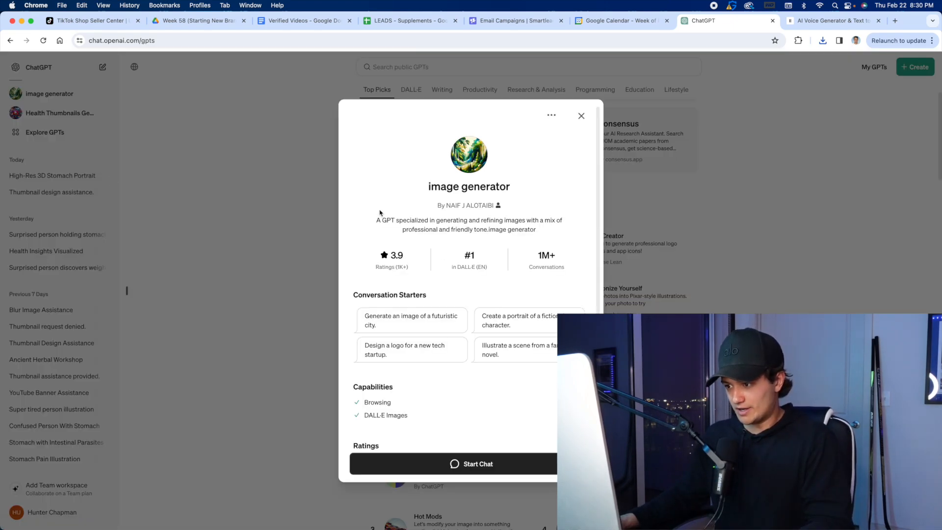
pyautogui.click(580, 117)
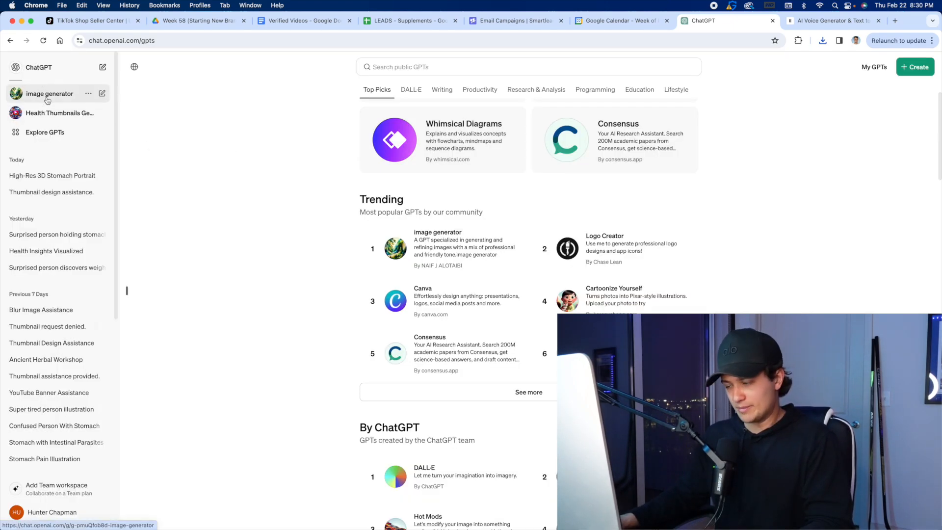
pyautogui.click(44, 94)
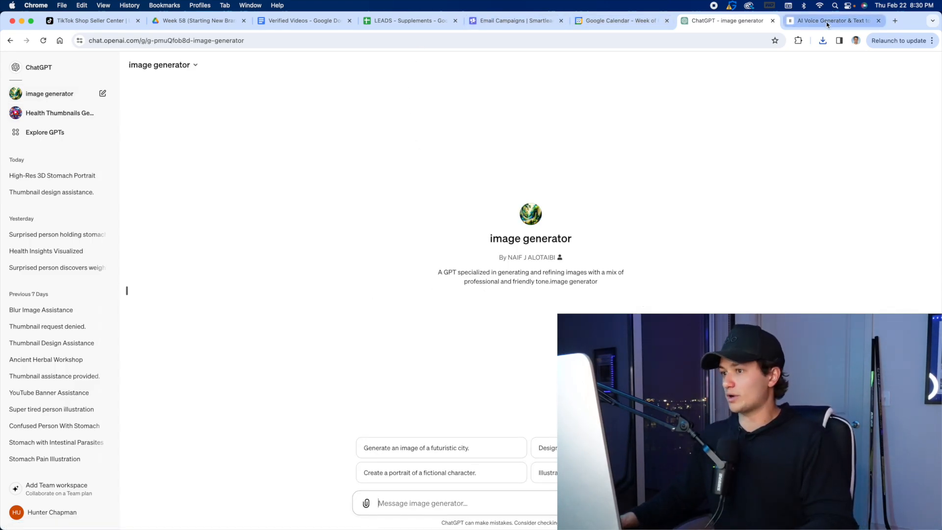
# Review the gut cleanse script in the Verified Videos document, focusing on its opening line, "If you have a stomach and always feel tired".
pyautogui.click(317, 21)
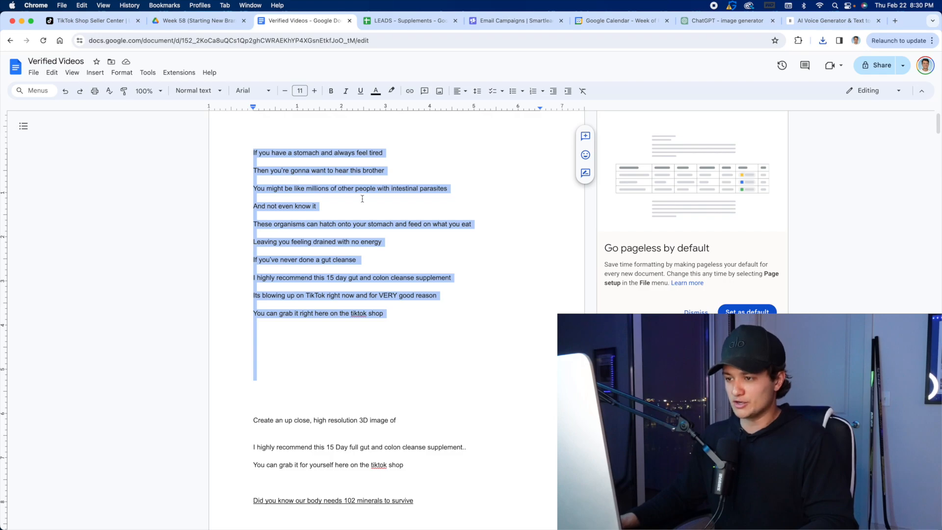
pyautogui.click(376, 153)
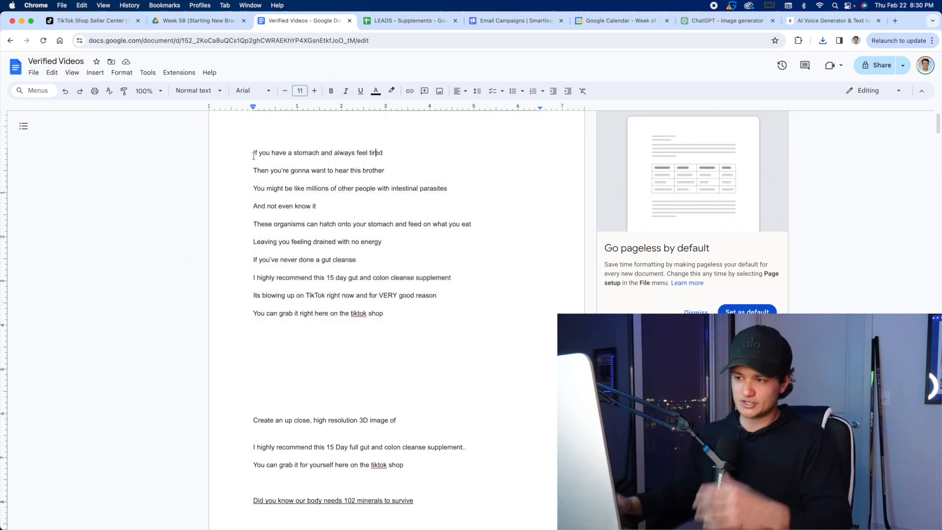
pyautogui.moveTo(251, 155); pyautogui.dragTo(432, 339)
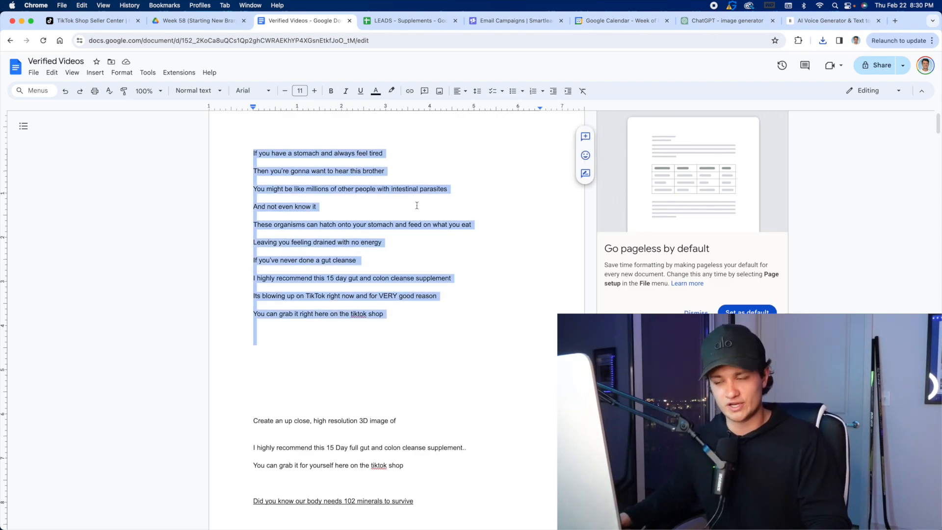
pyautogui.click(420, 159)
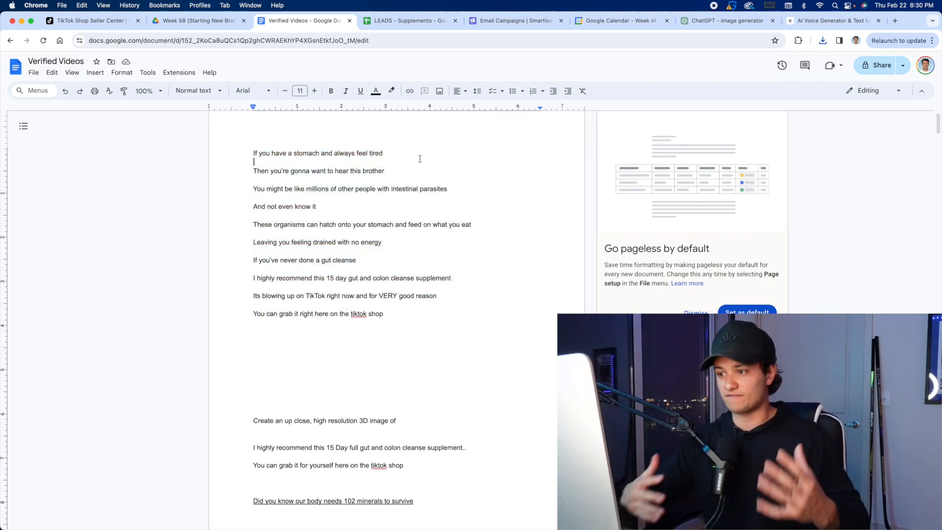
pyautogui.moveTo(254, 153); pyautogui.dragTo(463, 153)
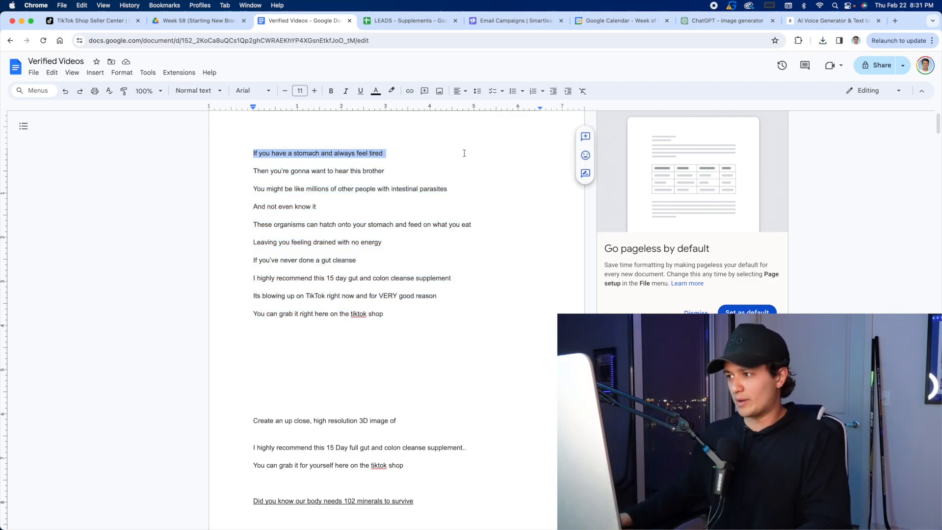
pyautogui.click(425, 159)
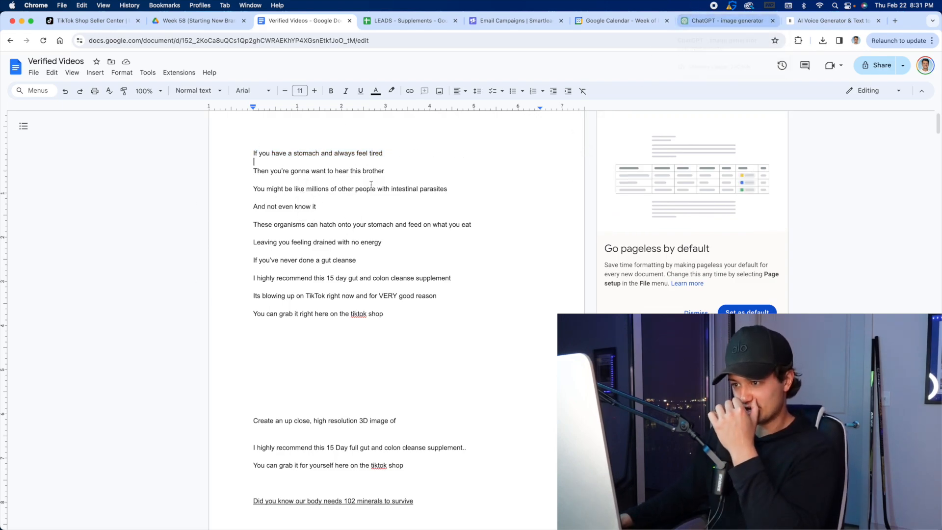
pyautogui.moveTo(234, 148); pyautogui.dragTo(454, 142)
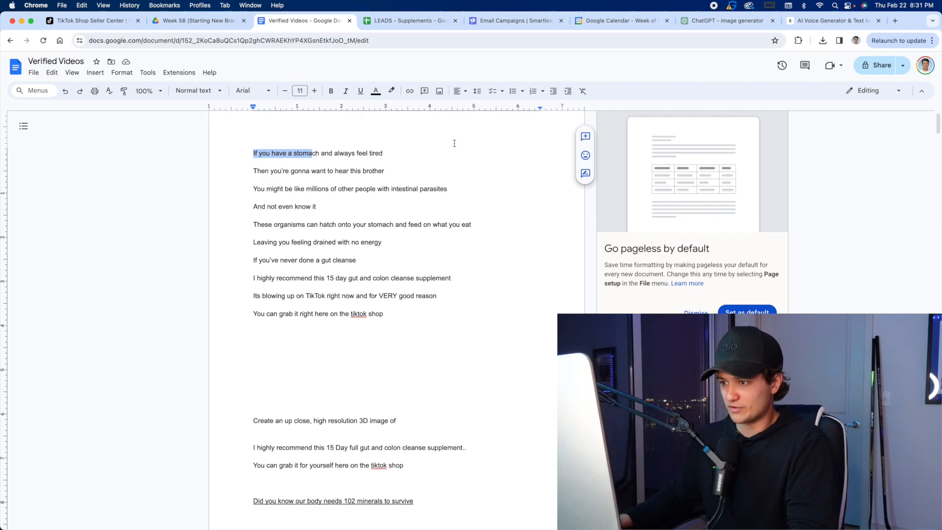
pyautogui.click(454, 143)
pyautogui.click(726, 20)
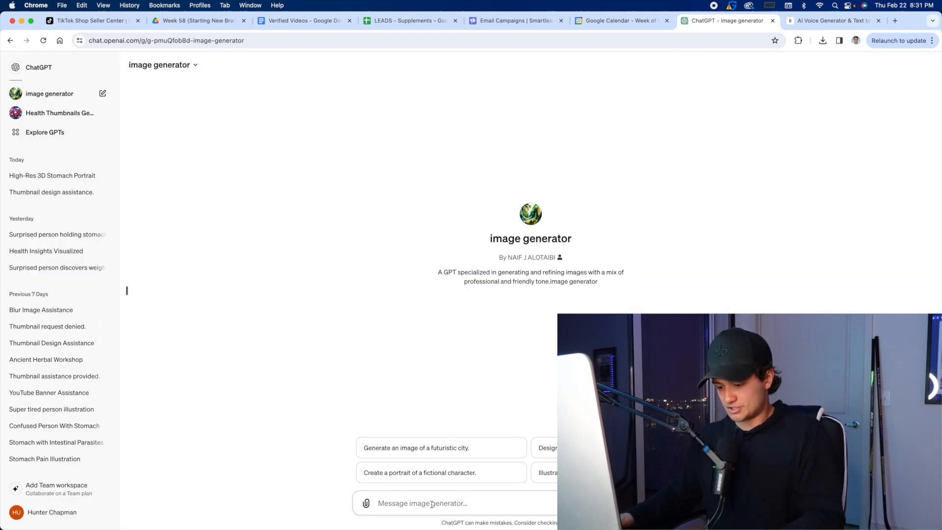
# Copy the prompt starter "Create an up close, high resolution 3D image of" from below the script in the Verified Videos document.
pyautogui.click(301, 21)
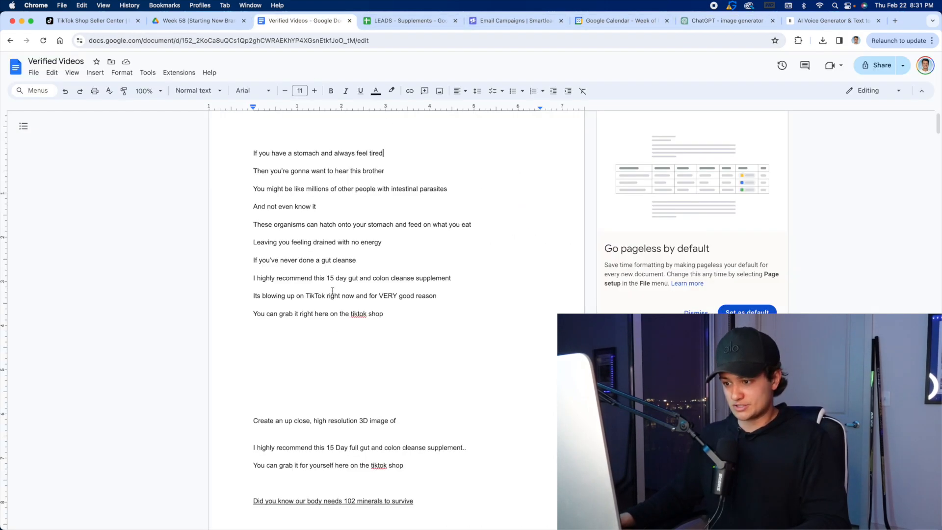
pyautogui.scroll(-1, 355, 317)
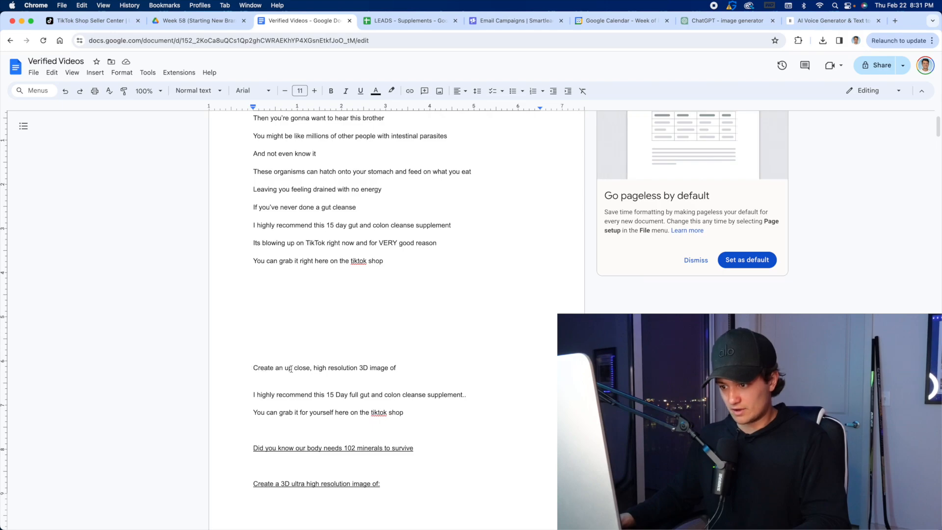
pyautogui.moveTo(253, 367); pyautogui.dragTo(356, 376)
pyautogui.press('super+c')
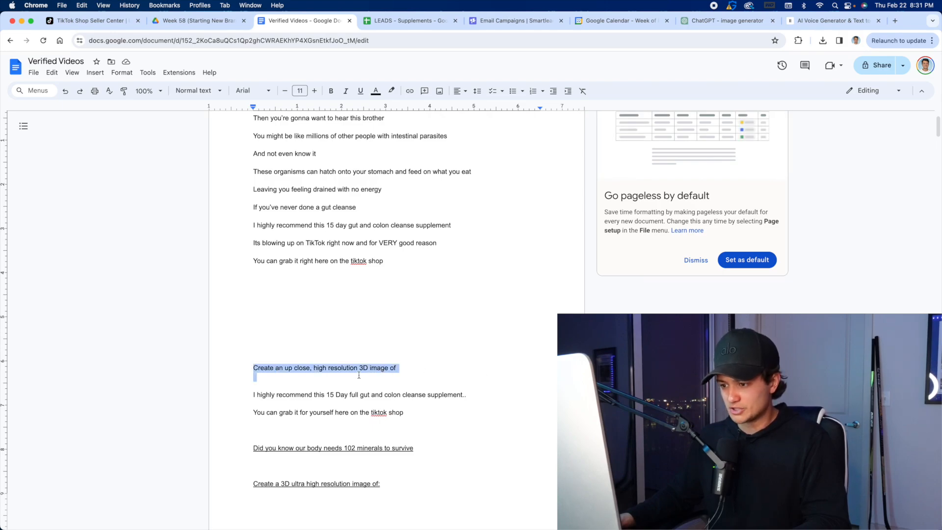
pyautogui.rightClick(356, 372)
pyautogui.click(397, 154)
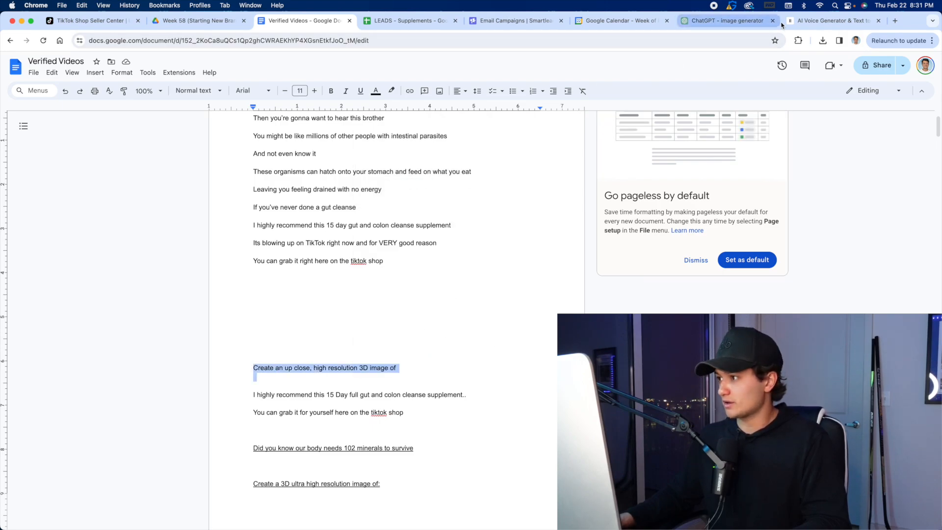
# Paste the prompt starter into the ChatGPT image generator's message and shorten it to "Create a high resolution 3D image of".
pyautogui.click(715, 25)
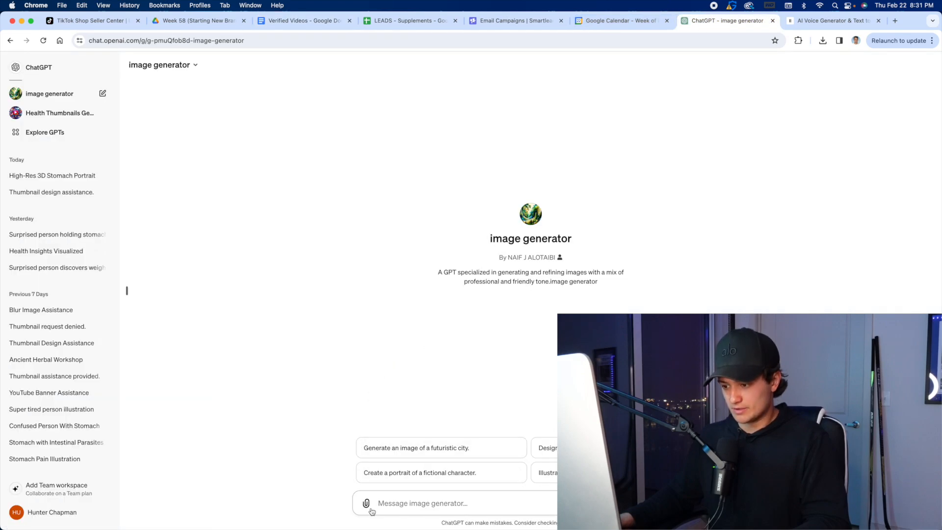
pyautogui.press('super+v')
pyautogui.moveTo(440, 482); pyautogui.dragTo(410, 482)
pyautogui.press('BackSpace')
pyautogui.press('BackSpace')
pyautogui.press('BackSpace')
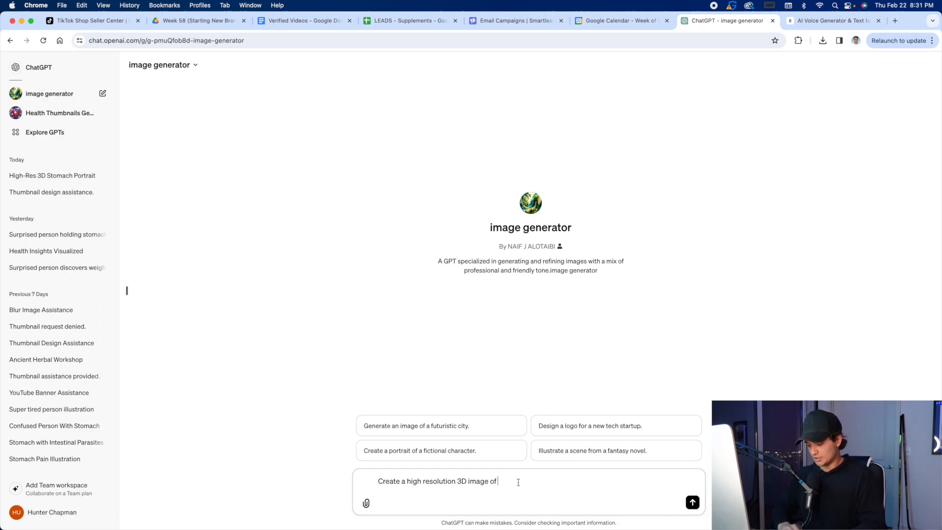
# Complete the prompt with "someone grabbing their stomach and feeling tired" and send it.
pyautogui.write('someone ')
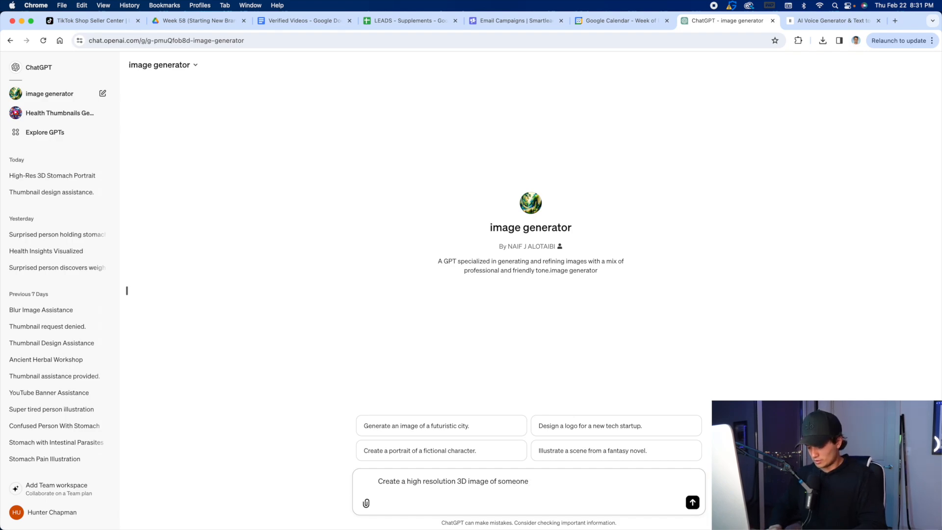
pyautogui.write('grabbi')
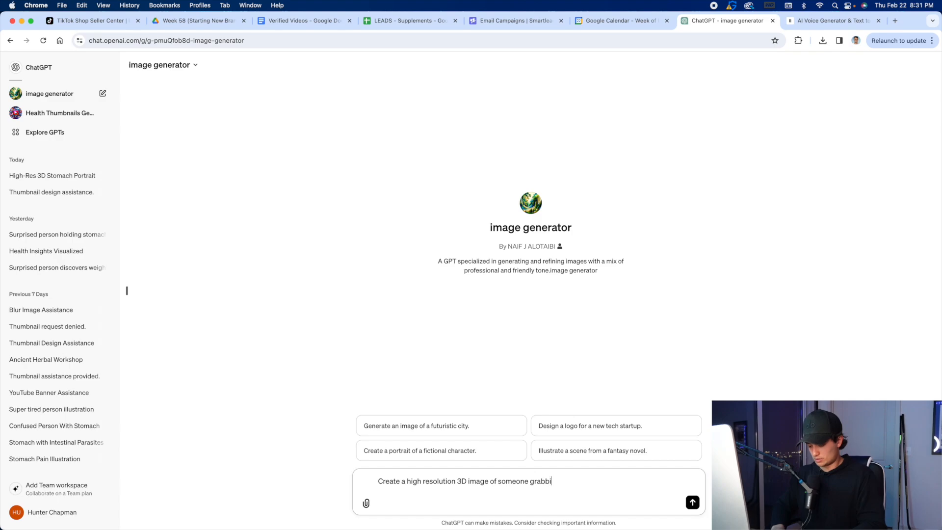
pyautogui.write('ng their stomach an')
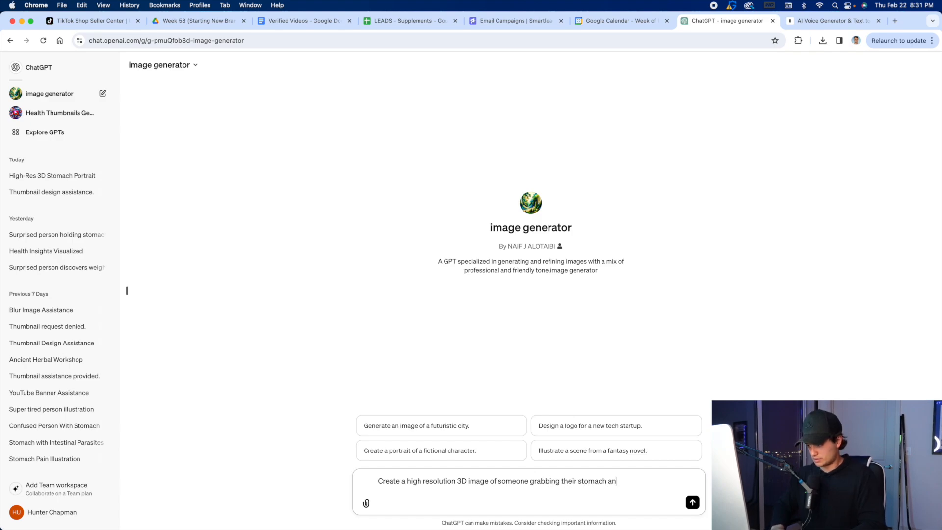
pyautogui.write('d feeling tired')
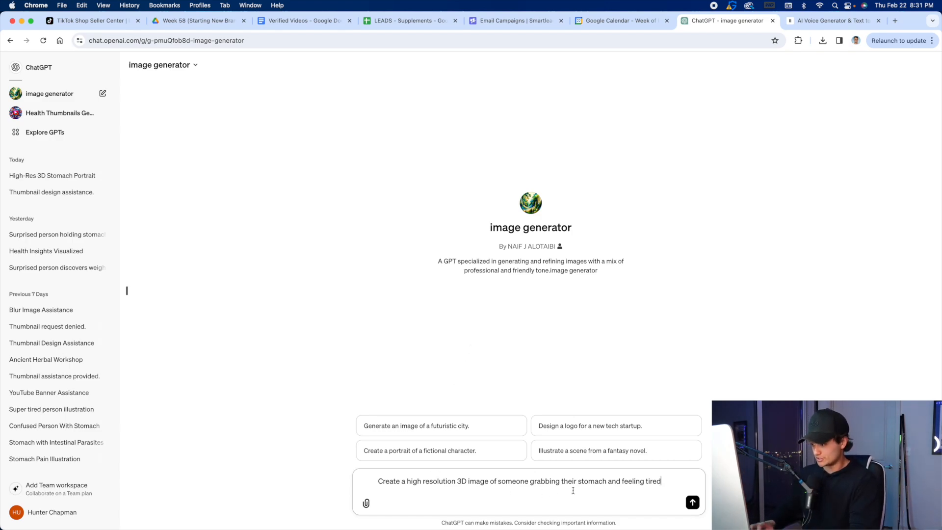
pyautogui.press('Return')
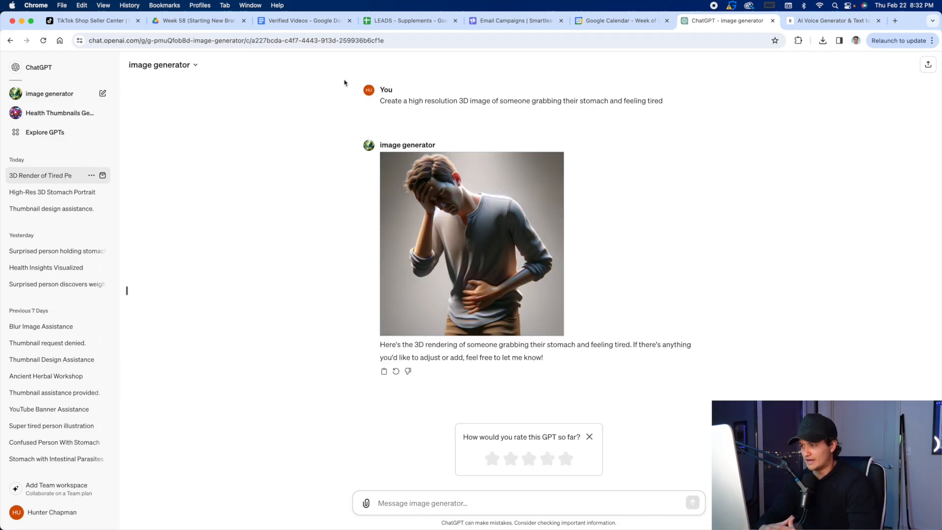
# Rate the GPT three stars and send "Make it look more realistic but still high quality. Make them looking at the camera".
pyautogui.click(529, 459)
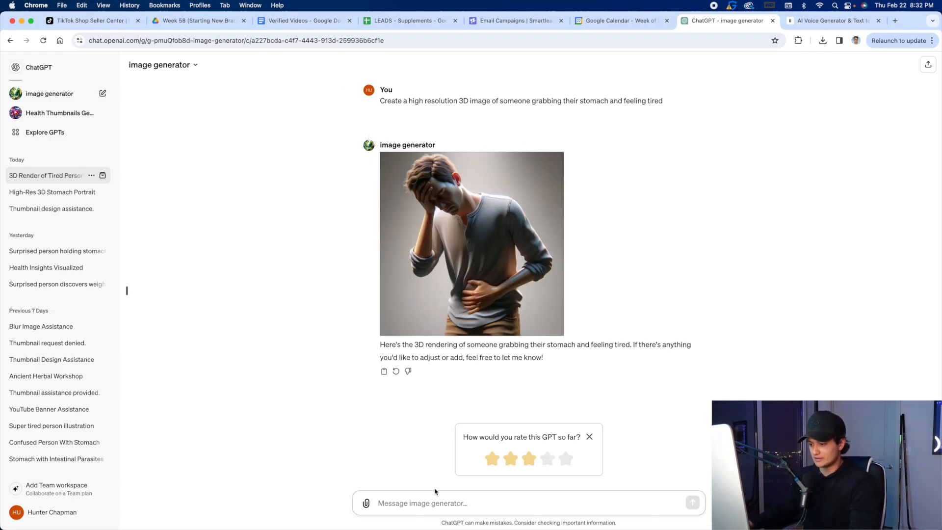
pyautogui.write('Make it look more reais')
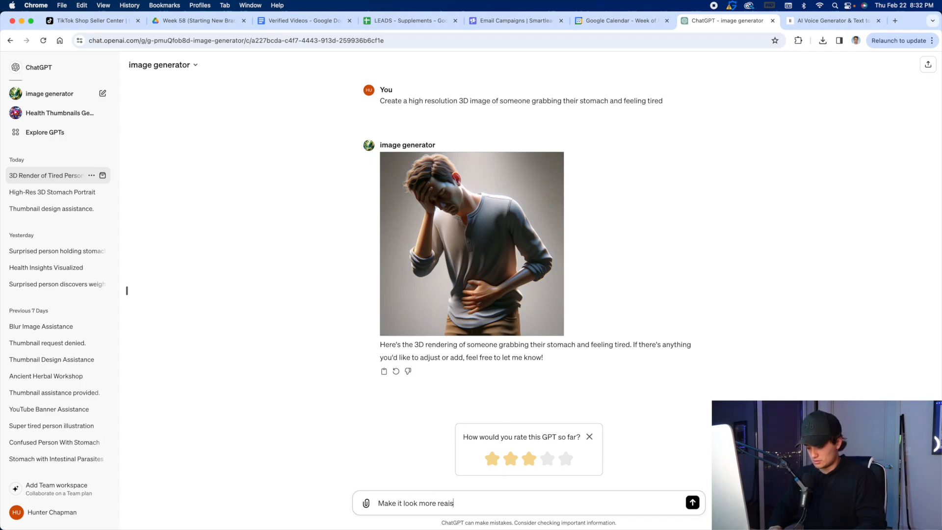
pyautogui.press('BackSpace')
pyautogui.press('BackSpace')
pyautogui.press('BackSpace')
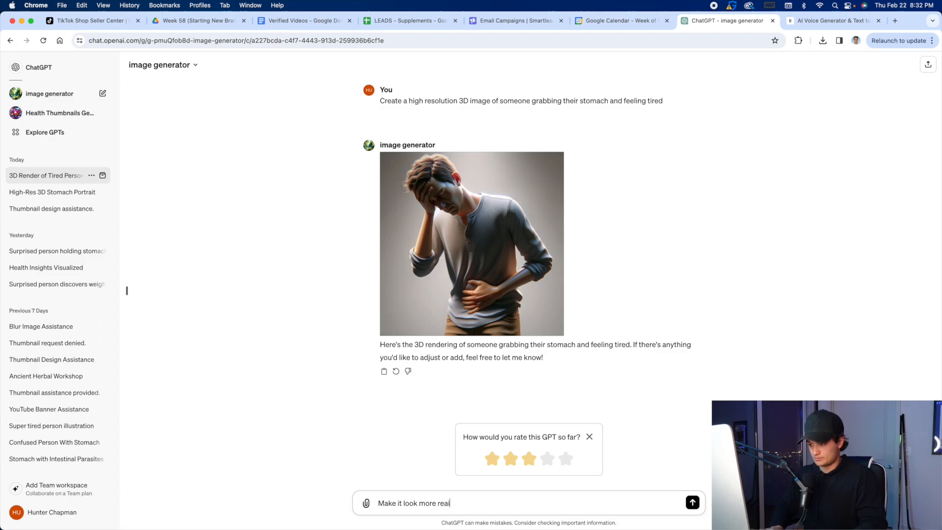
pyautogui.write('istic but sti')
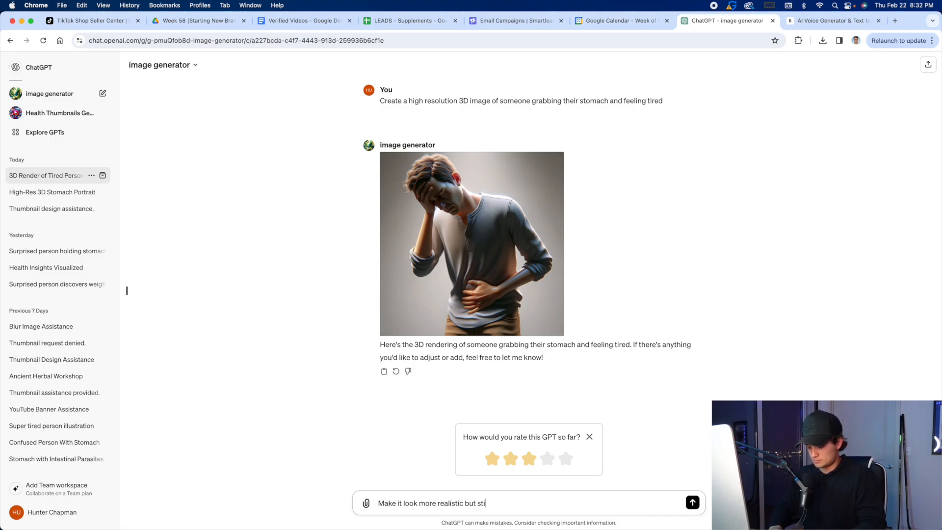
pyautogui.write('h w')
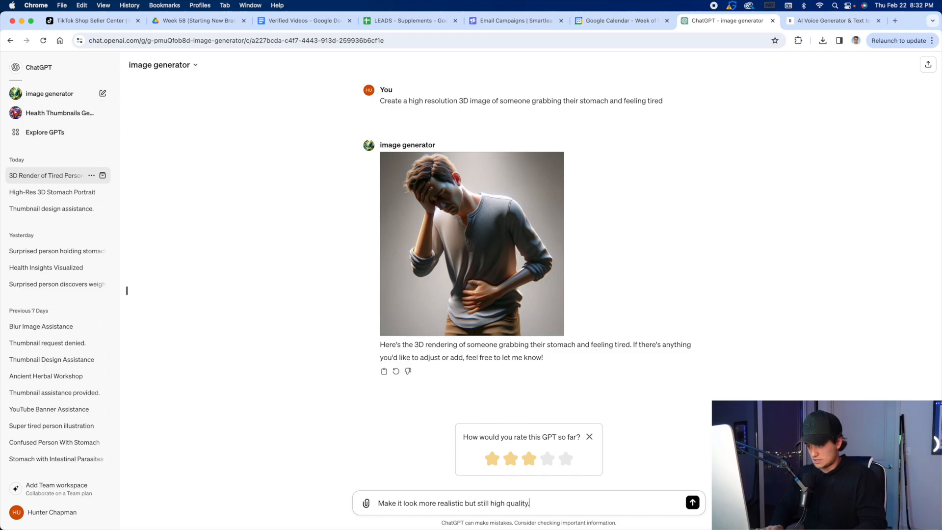
pyautogui.write('Make them looking at the camera')
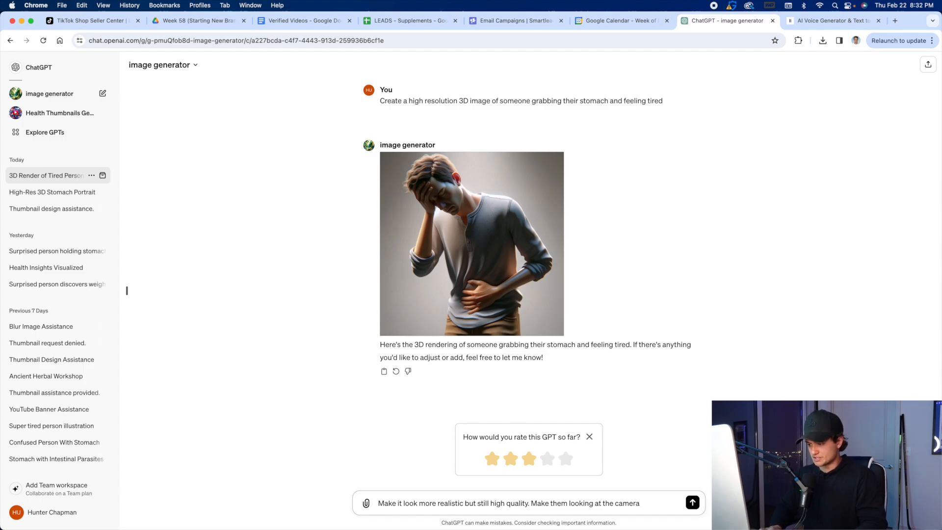
pyautogui.press('Return')
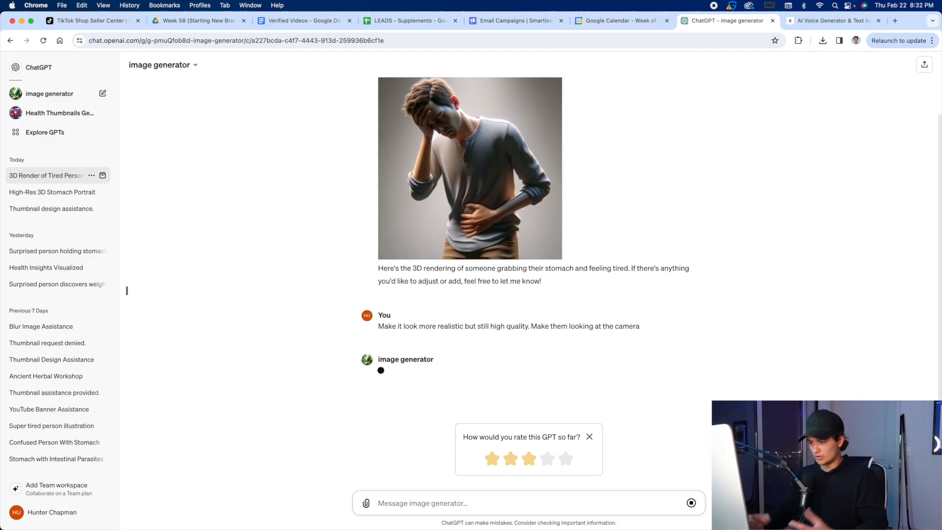
# Dismiss the GPT rating request and review the first and revised images in the chat.
pyautogui.scroll(1, 442, 236)
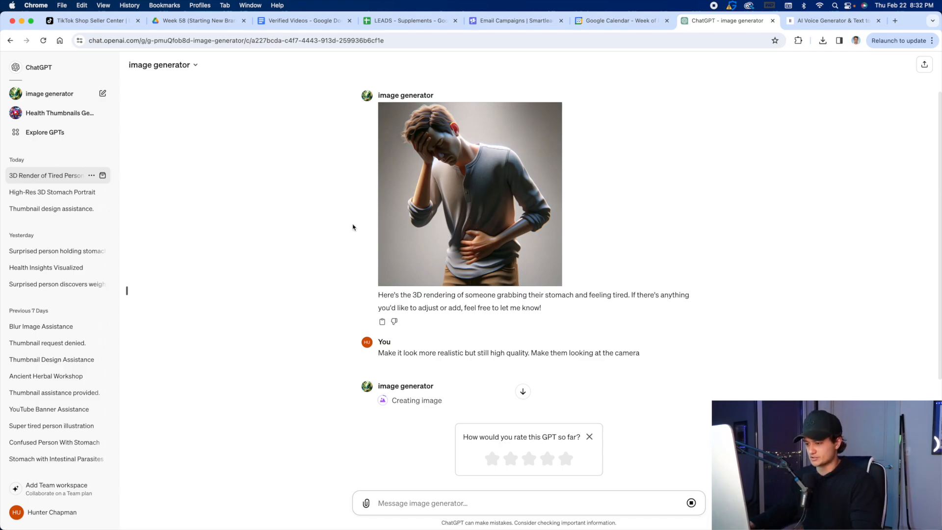
pyautogui.click(590, 436)
pyautogui.scroll(1, 466, 368)
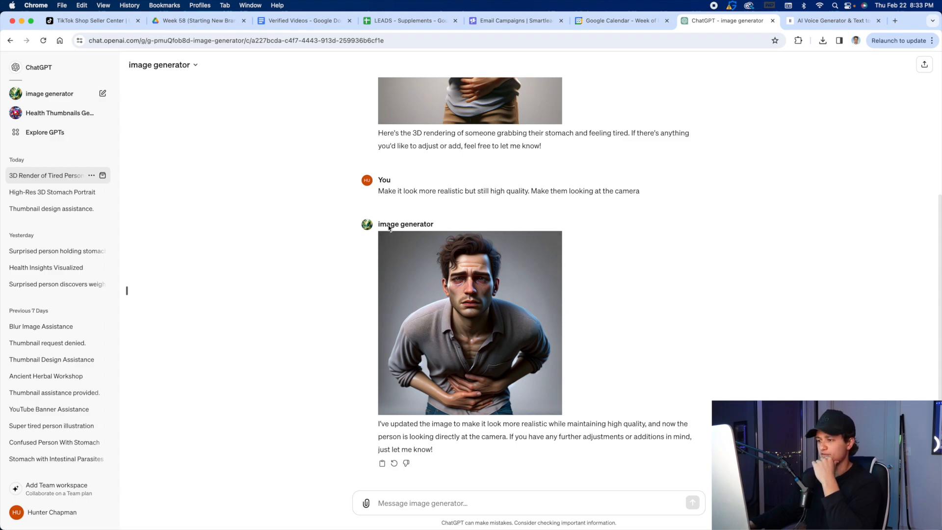
# Download the revised stomach pain image and copy the line "Then you're gonna want to hear this brother" from the Verified Videos document.
pyautogui.click(386, 241)
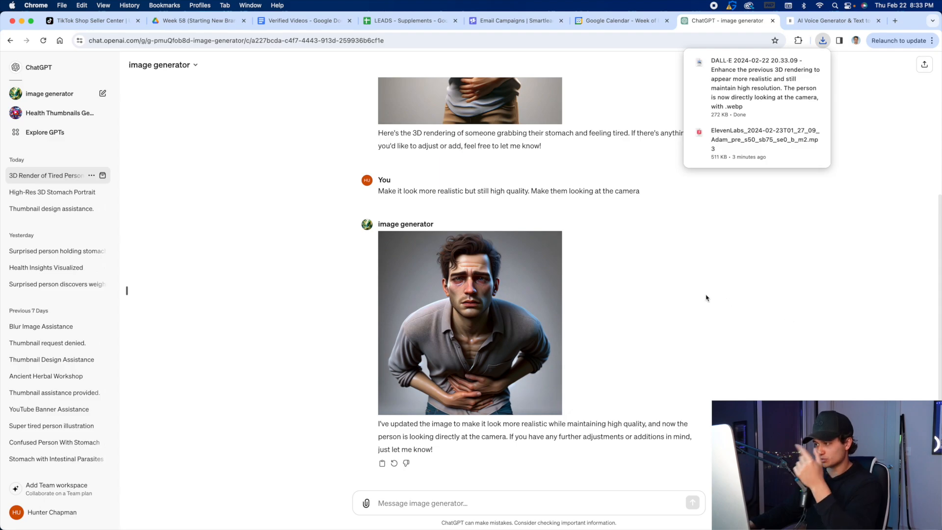
pyautogui.click(335, 20)
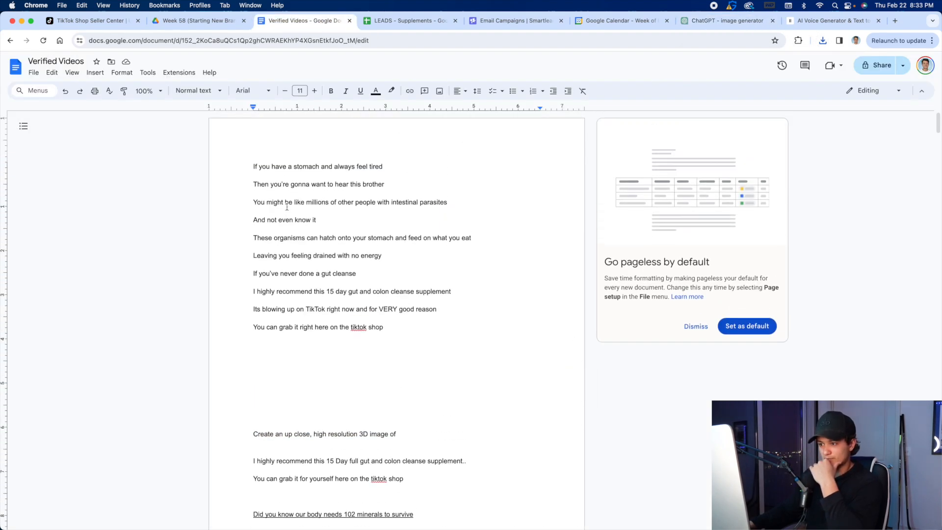
pyautogui.click(760, 22)
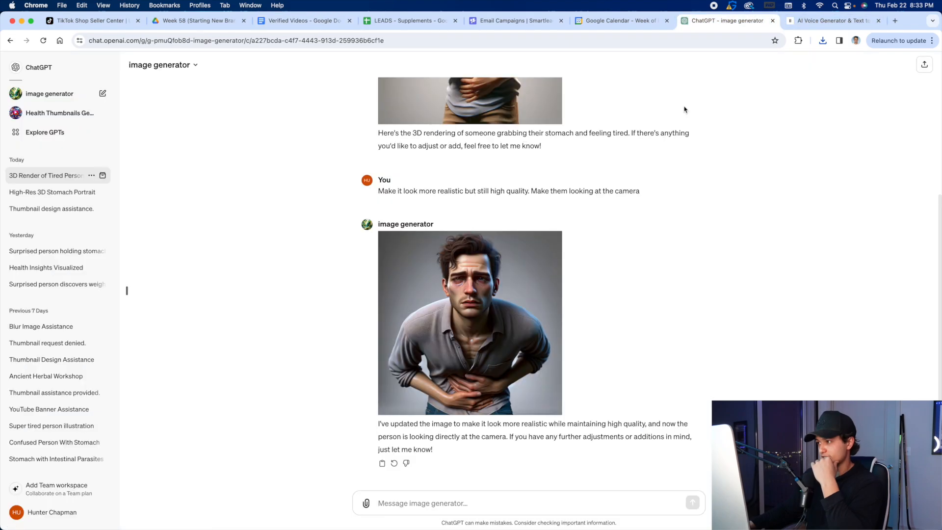
pyautogui.click(301, 20)
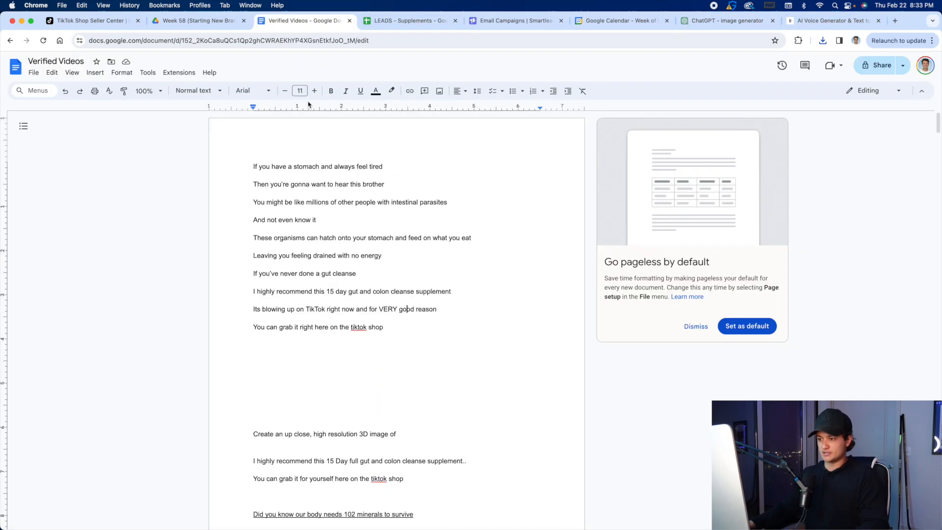
pyautogui.moveTo(255, 184); pyautogui.dragTo(381, 191)
pyautogui.rightClick(369, 186)
pyautogui.click(395, 210)
# Send the ChatGPT image generator "Give me an image to depict this scenario: Then you're gonna want to hear this brother".
pyautogui.click(726, 20)
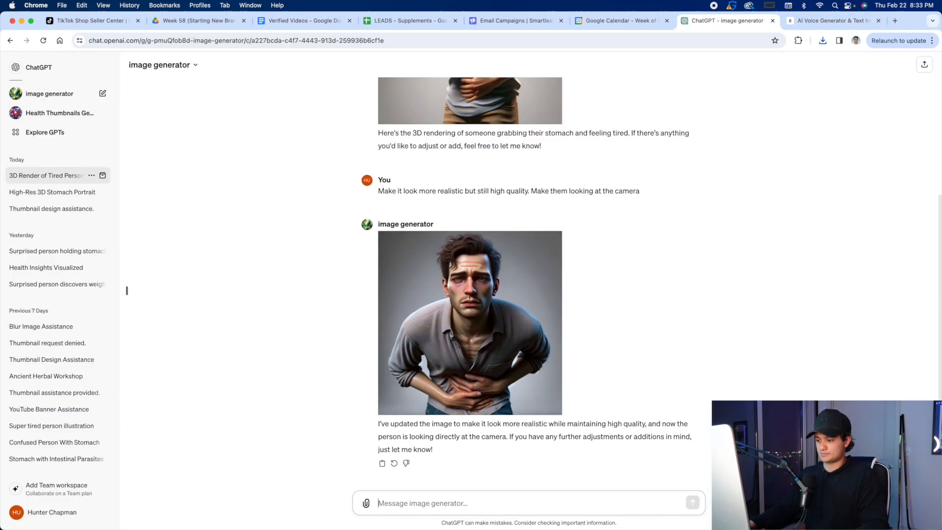
pyautogui.click(395, 493)
pyautogui.write('Give')
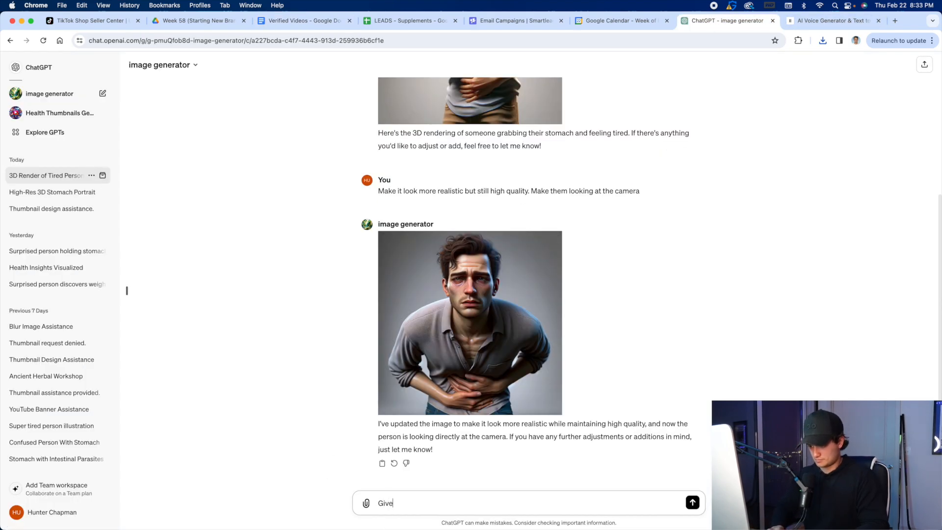
pyautogui.write(' me an image to')
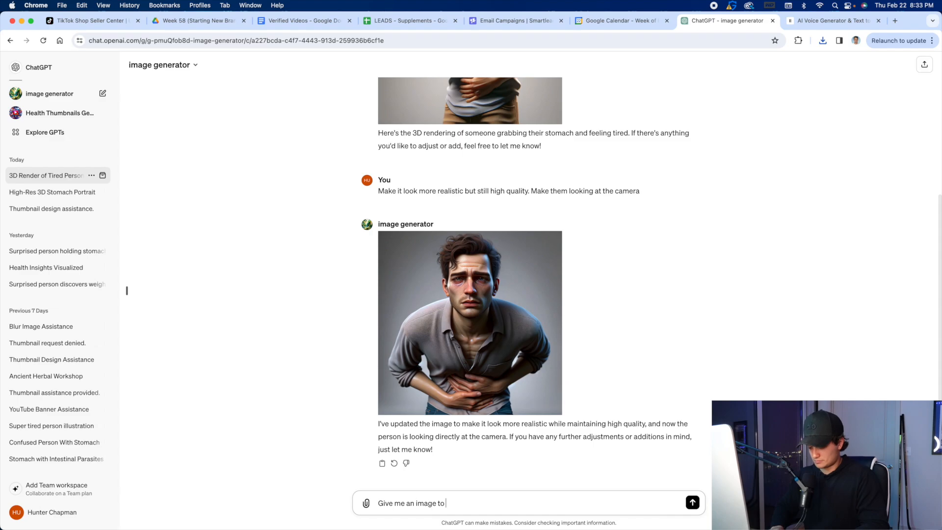
pyautogui.write(' depict thi')
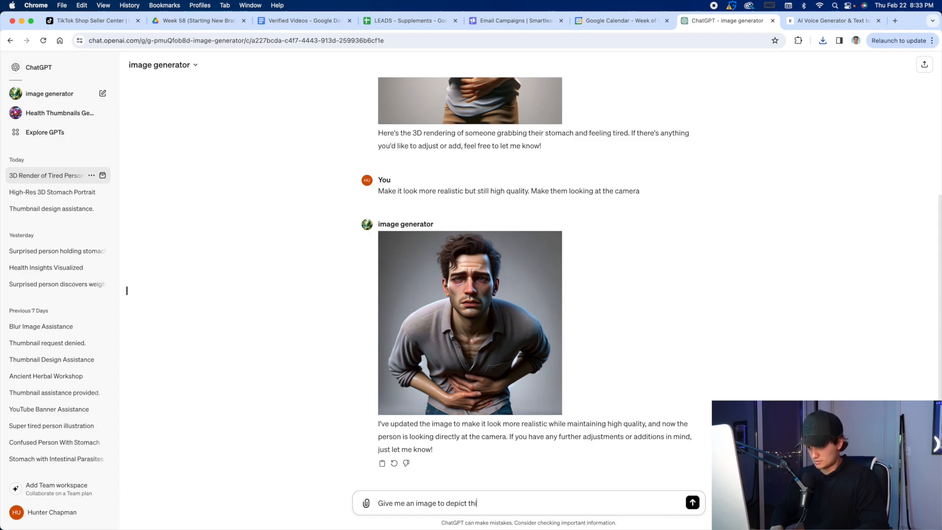
pyautogui.write('s scenario')
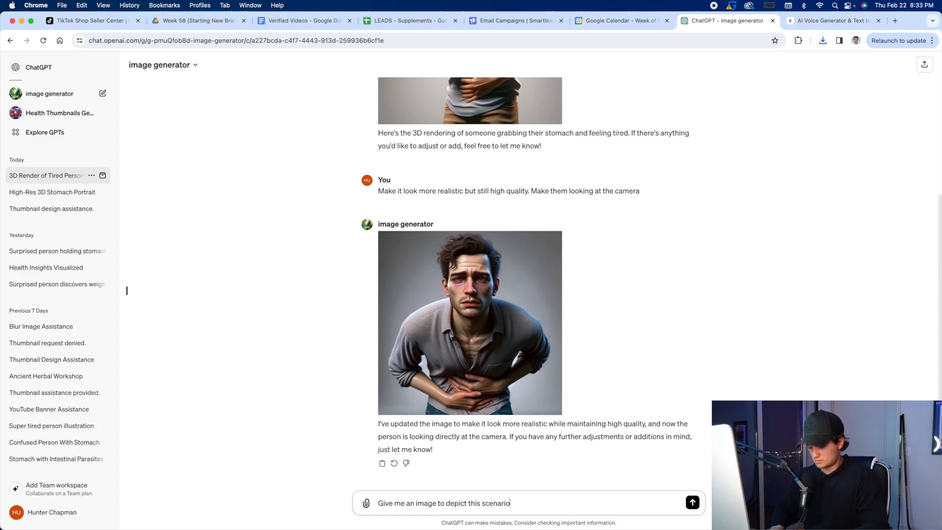
pyautogui.write(':')
pyautogui.press('cmd+v')
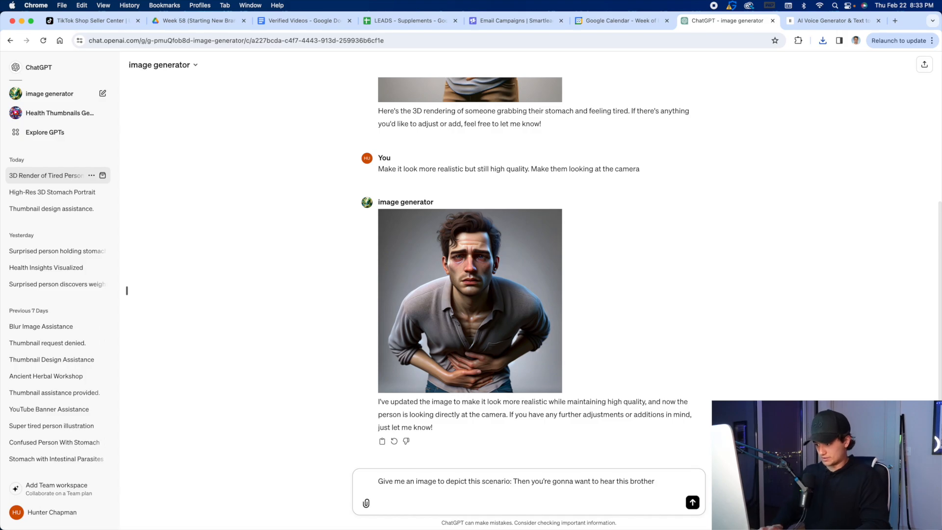
pyautogui.press('Return')
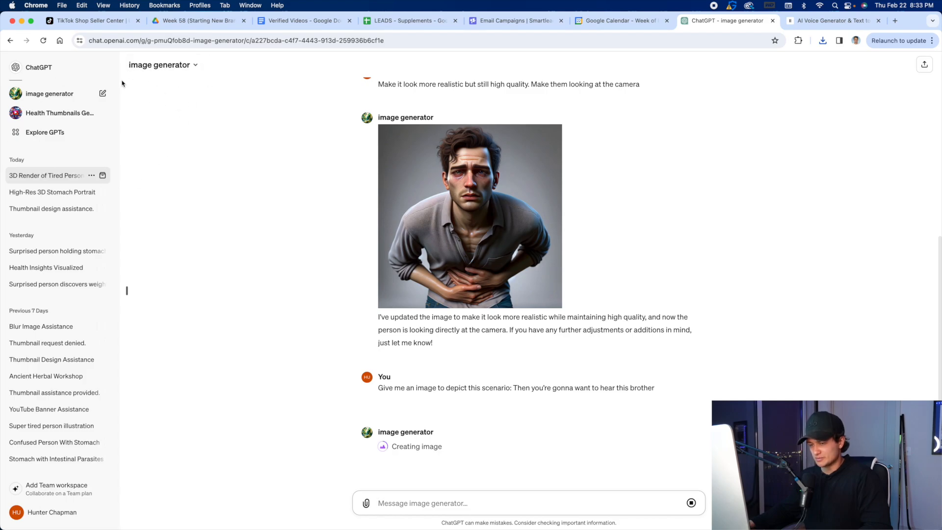
# Check the script's opening line in the Verified Videos document, return to ChatGPT and download the image of the two men talking.
pyautogui.click(311, 21)
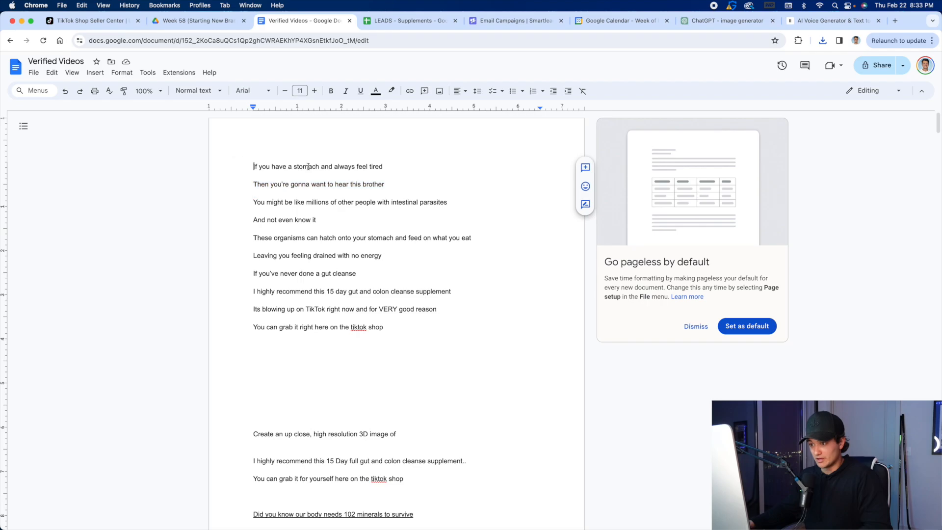
pyautogui.tripleClick(308, 167)
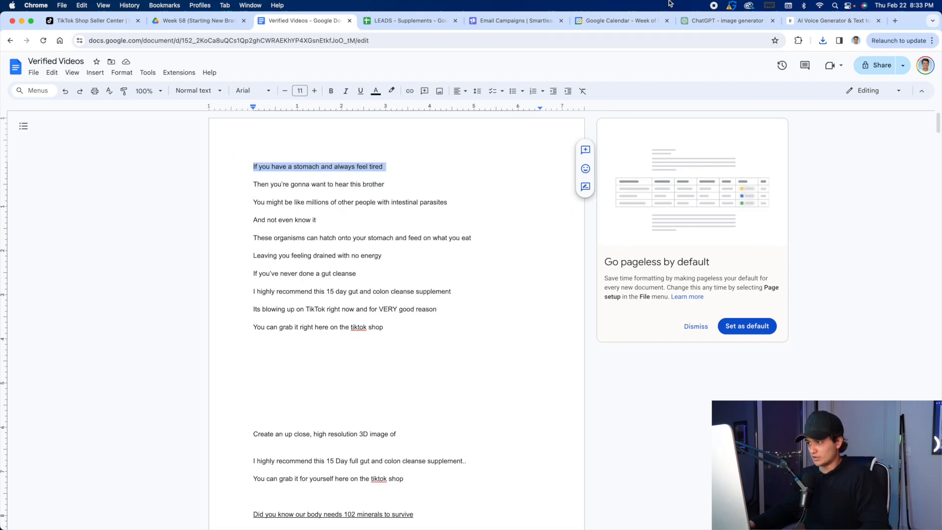
pyautogui.click(705, 21)
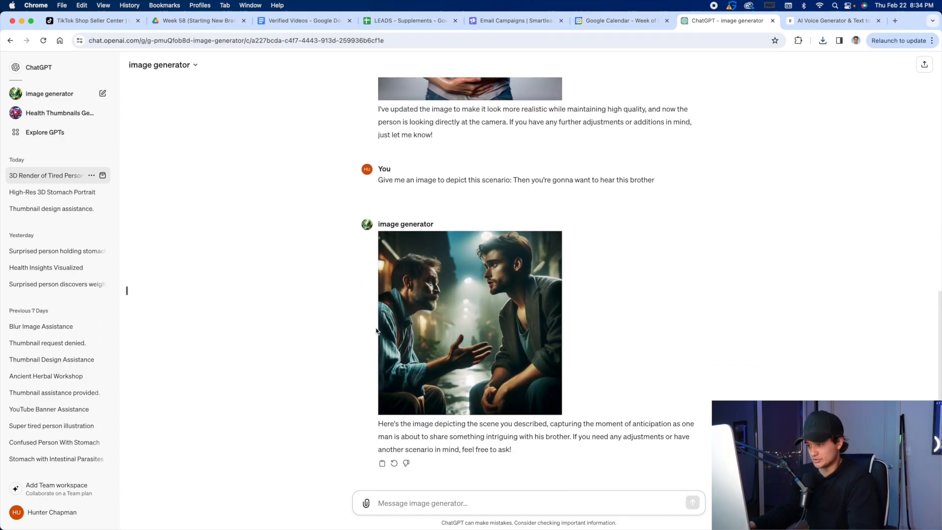
pyautogui.click(386, 240)
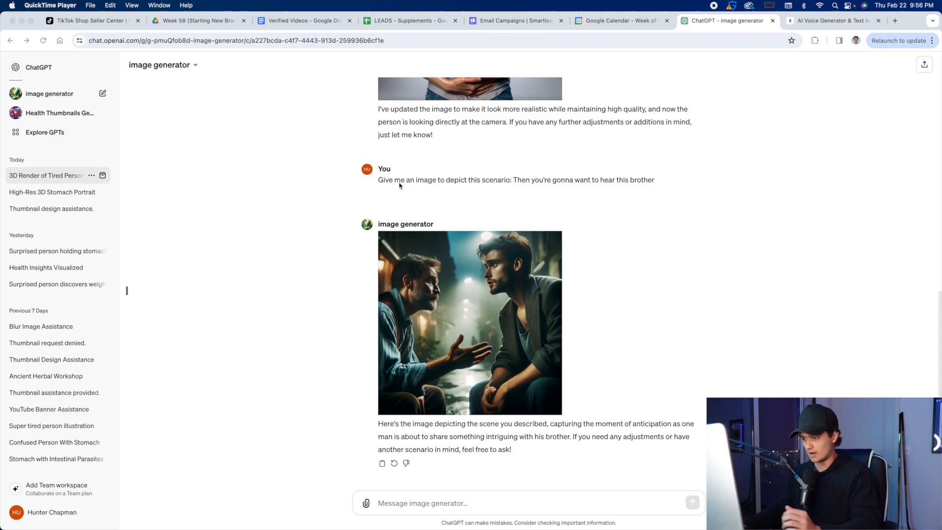
# Copy the line "You might be like millions of other people with intestinal parasites" from the Verified Videos document.
pyautogui.click(316, 22)
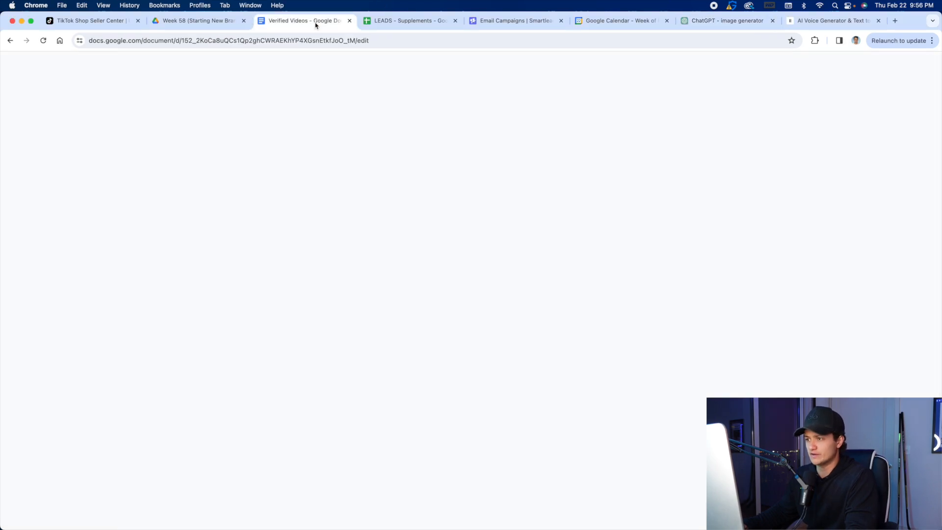
pyautogui.click(333, 247)
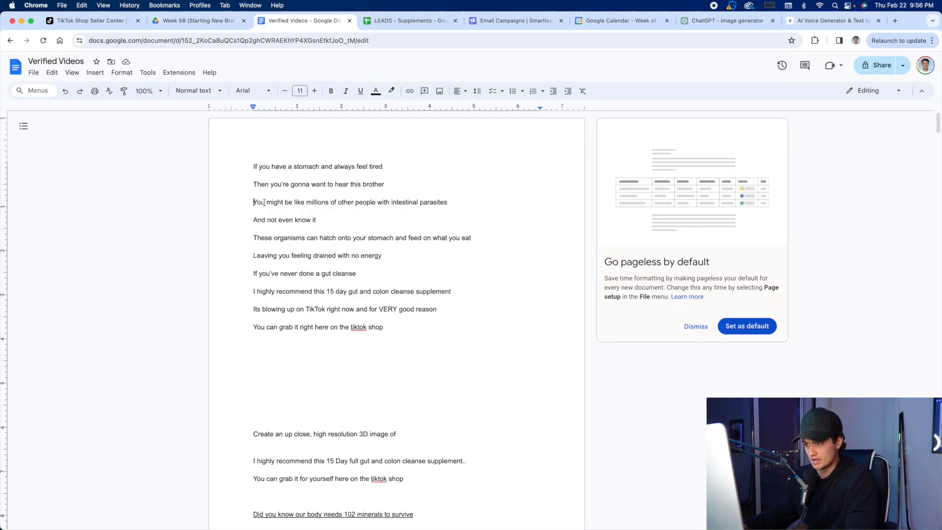
pyautogui.moveTo(246, 203); pyautogui.dragTo(501, 208)
pyautogui.rightClick(402, 203)
pyautogui.click(447, 234)
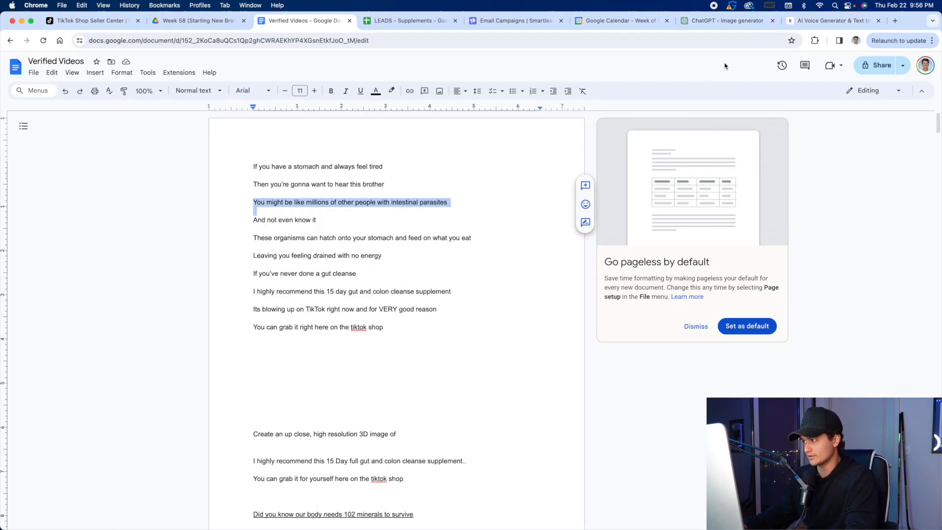
# Send ChatGPT "Generate an image for this line of my script: You might be like millions of other people with intestinal parasites".
pyautogui.click(703, 22)
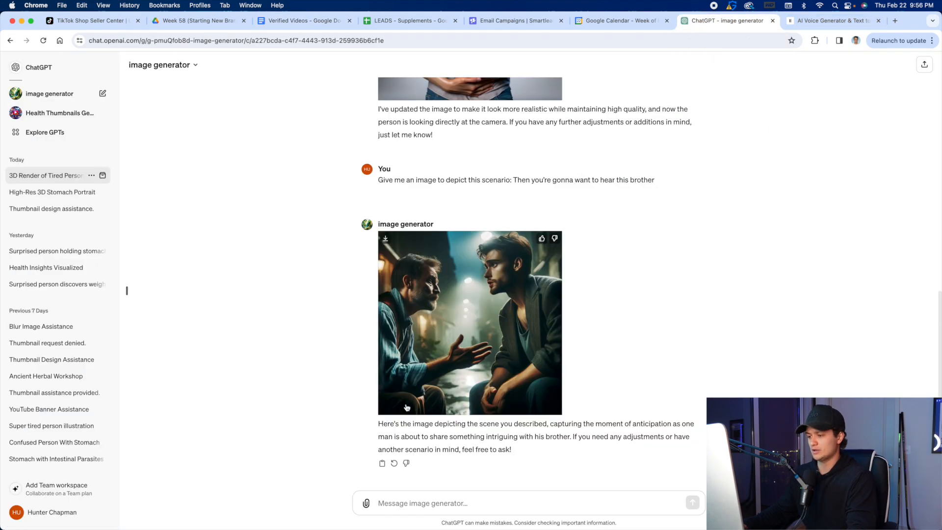
pyautogui.click(427, 510)
pyautogui.write('Gen')
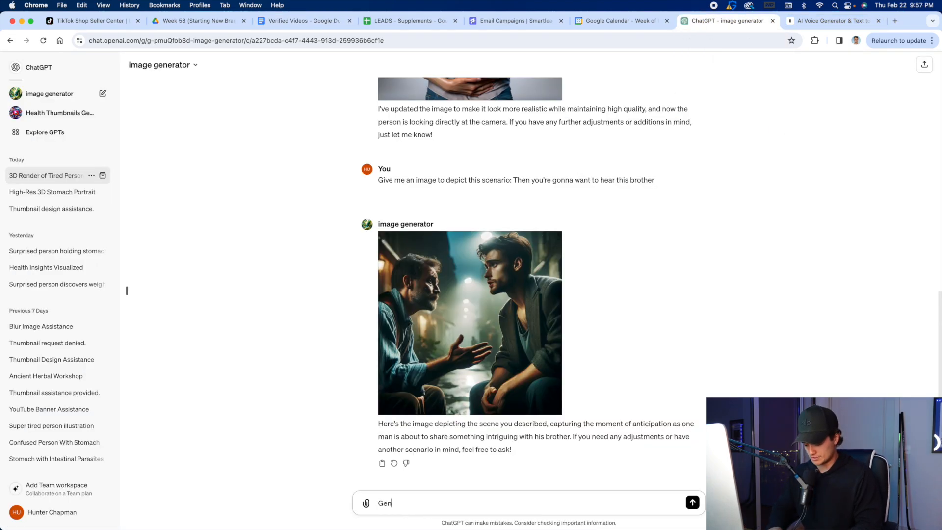
pyautogui.write('erate an image for')
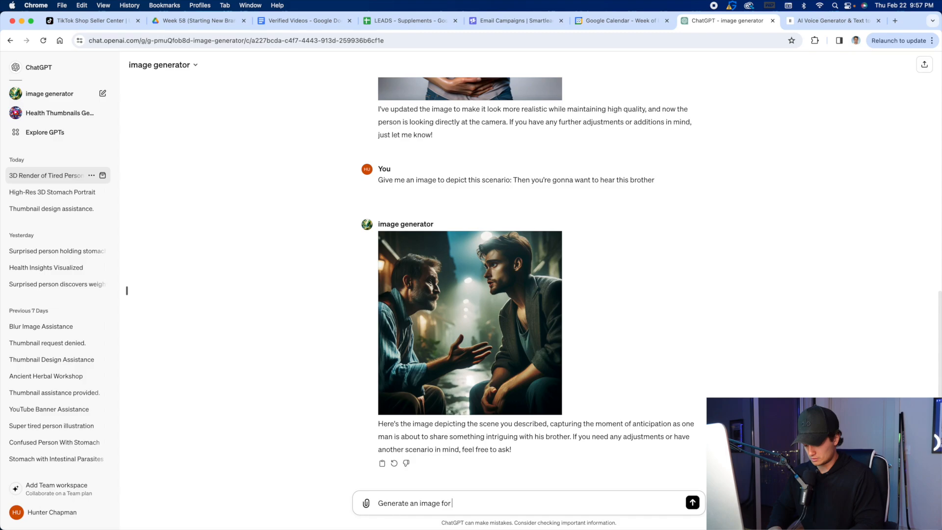
pyautogui.write(' this line of my script:')
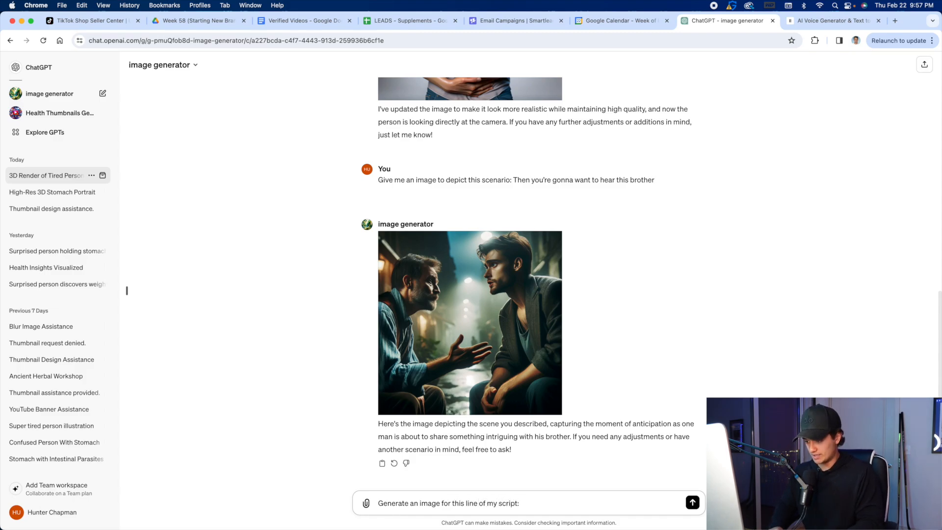
pyautogui.press('super+v')
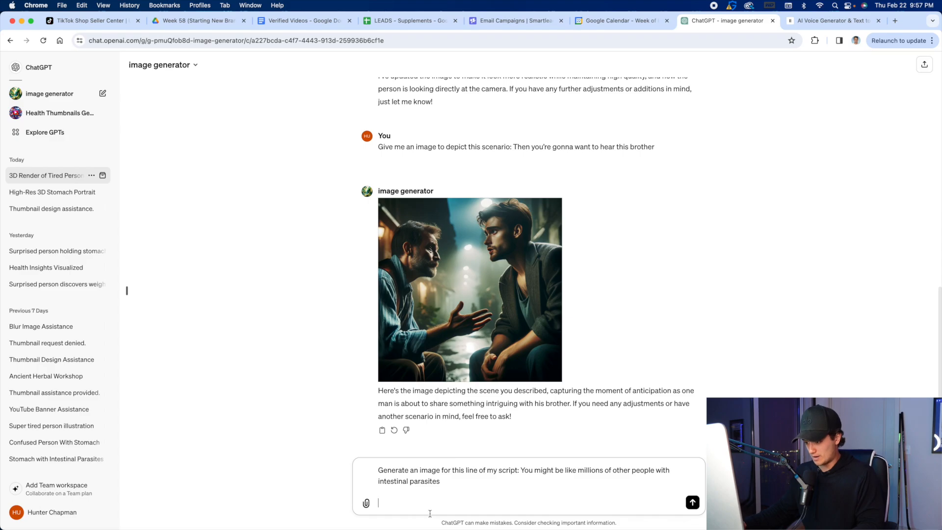
pyautogui.press('BackSpace')
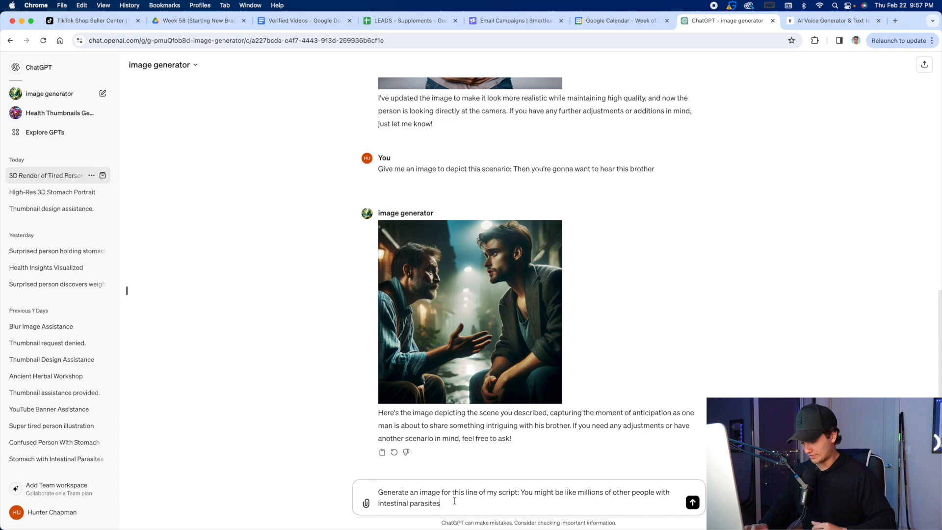
pyautogui.press('Return')
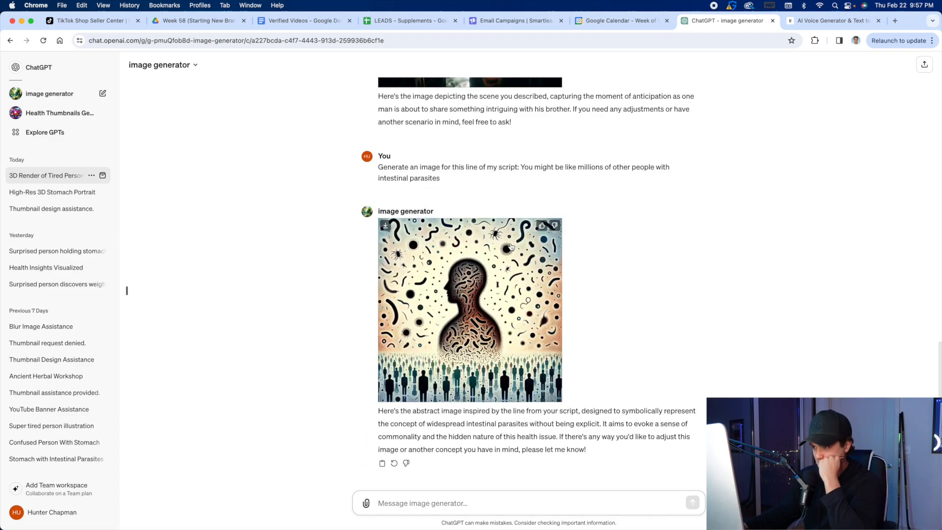
# Download the abstract silhouette image and send "Give me another image showing the digestive tract with intestinal parasites".
pyautogui.click(388, 229)
pyautogui.click(442, 497)
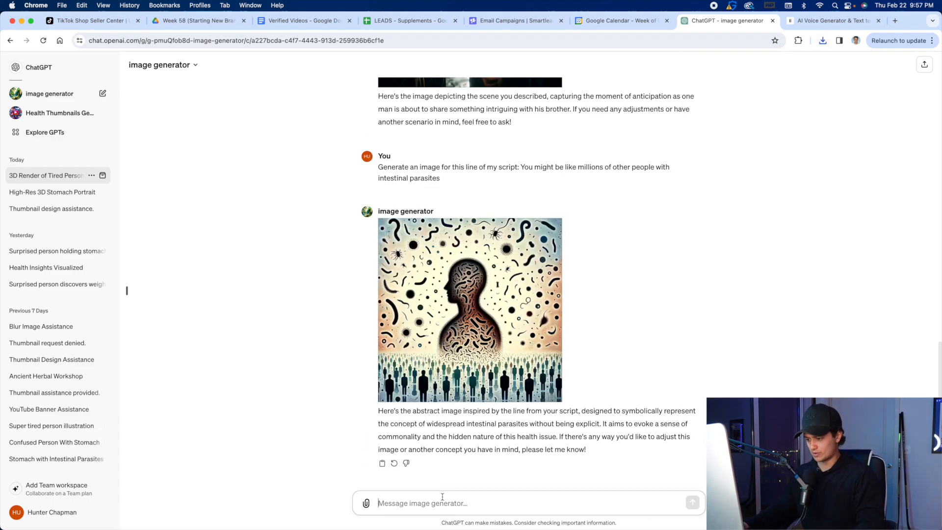
pyautogui.write('Give me another')
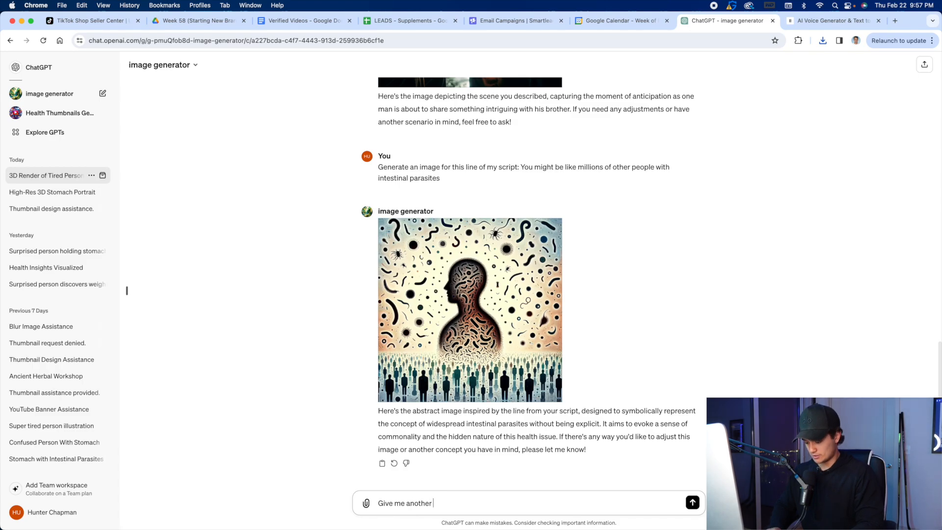
pyautogui.write(' image of')
pyautogui.press('BackSpace')
pyautogui.press('BackSpace')
pyautogui.press('BackSpace')
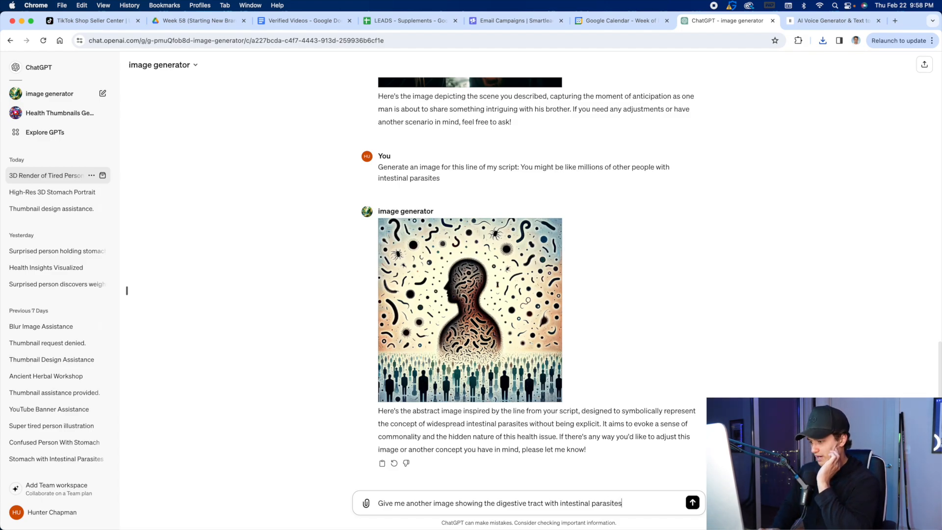
pyautogui.press('Return')
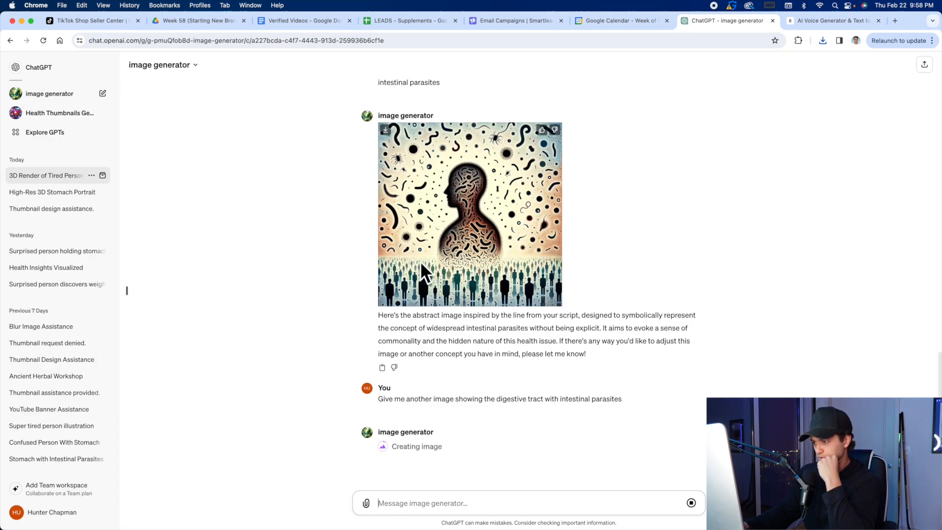
# Review the earlier generated images in the chat and download the digestive tract illustration.
pyautogui.scroll(3, 302, 221)
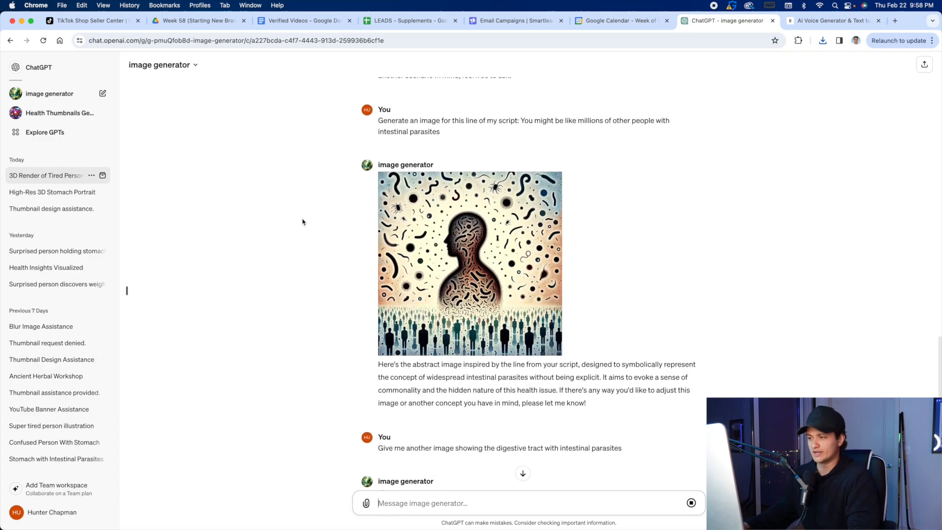
pyautogui.scroll(2, 526, 163)
pyautogui.scroll(8, 335, 258)
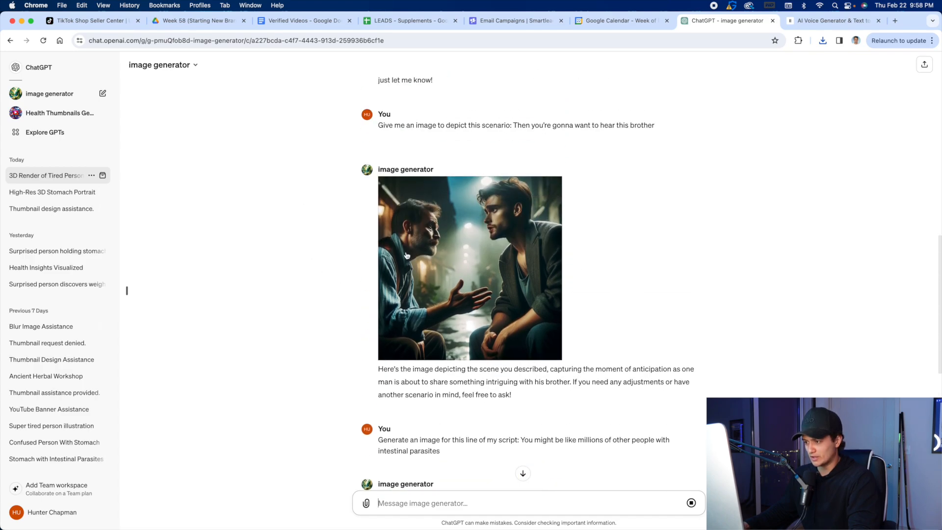
pyautogui.scroll(-6, 315, 172)
pyautogui.scroll(-1, 314, 173)
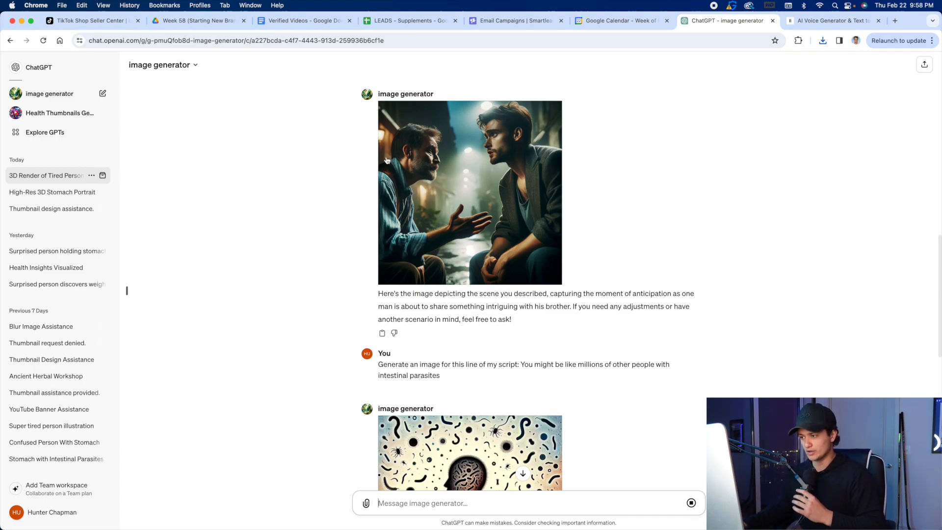
pyautogui.scroll(-10, 478, 167)
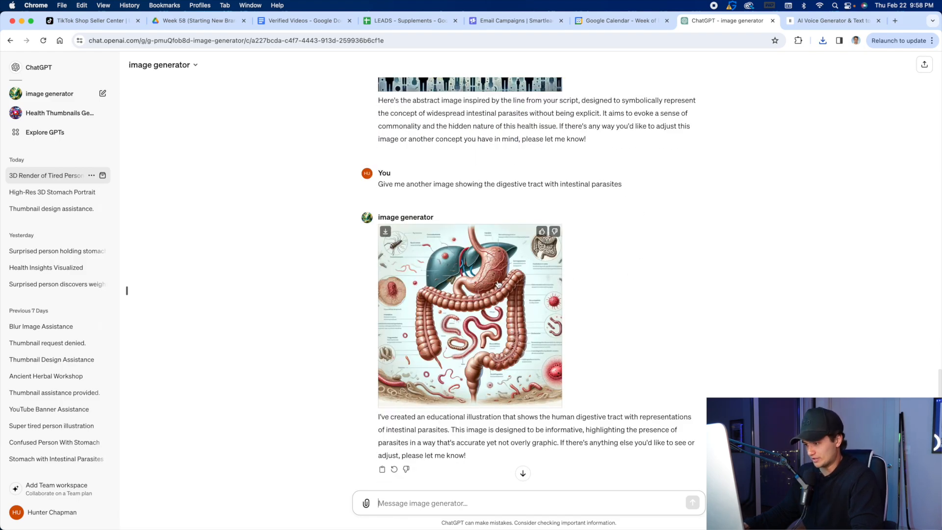
pyautogui.click(385, 231)
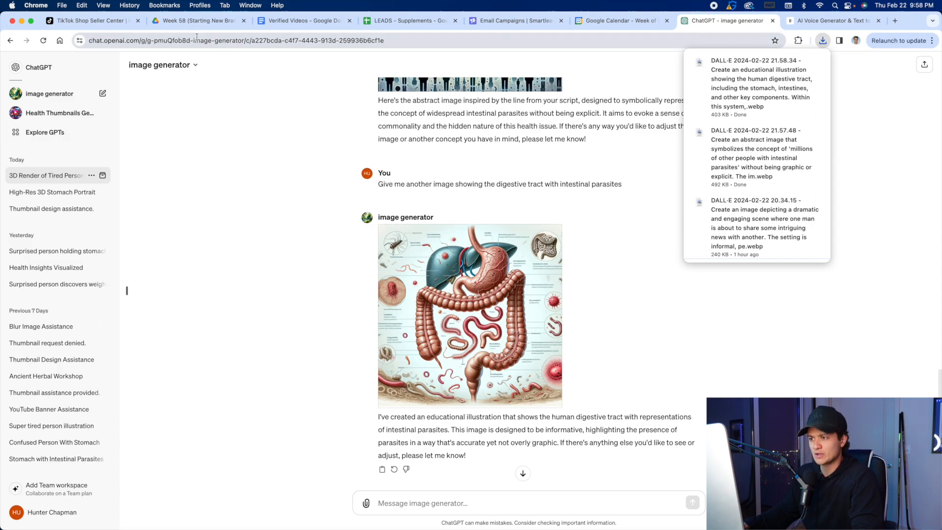
# Reread the opening lines of the script in the Verified Videos document against the images already generated in ChatGPT.
pyautogui.click(299, 21)
pyautogui.click(303, 238)
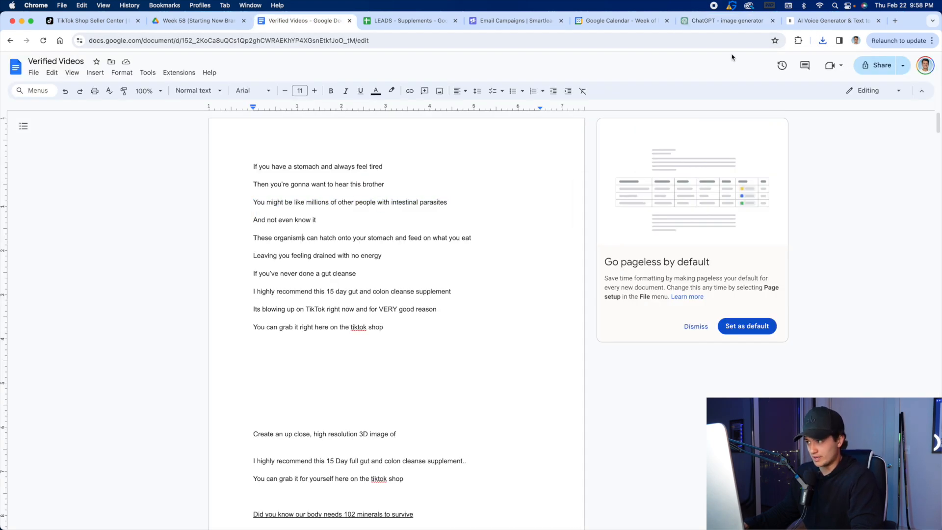
pyautogui.click(829, 20)
pyautogui.hotkey('ctrl', 'shift', 'Tab')
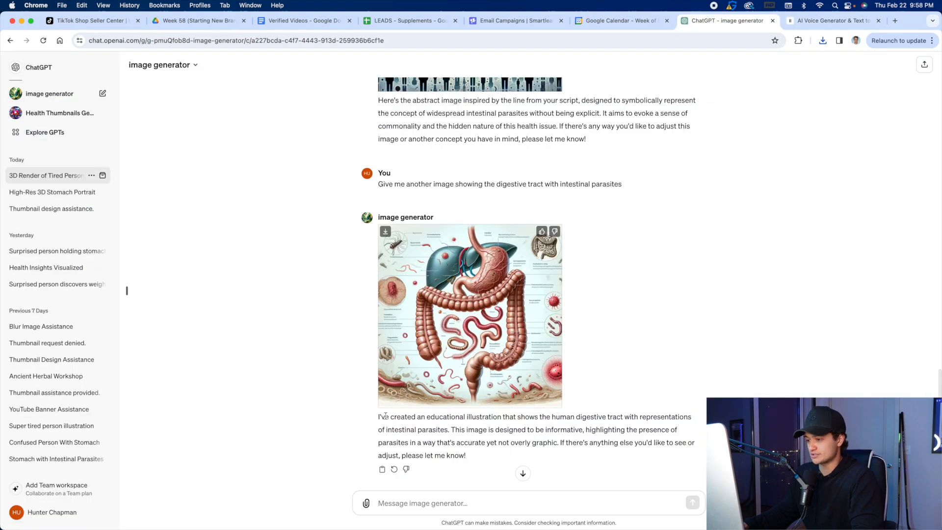
pyautogui.click(440, 501)
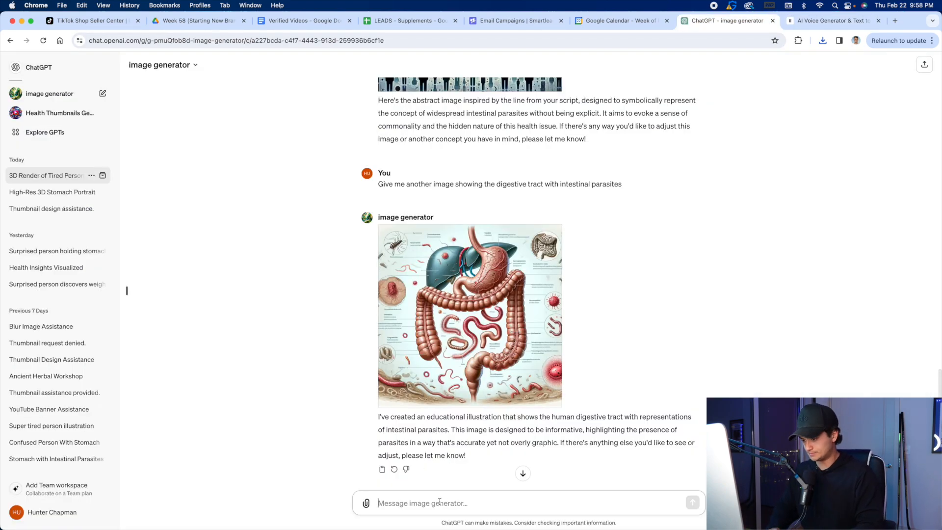
pyautogui.click(294, 20)
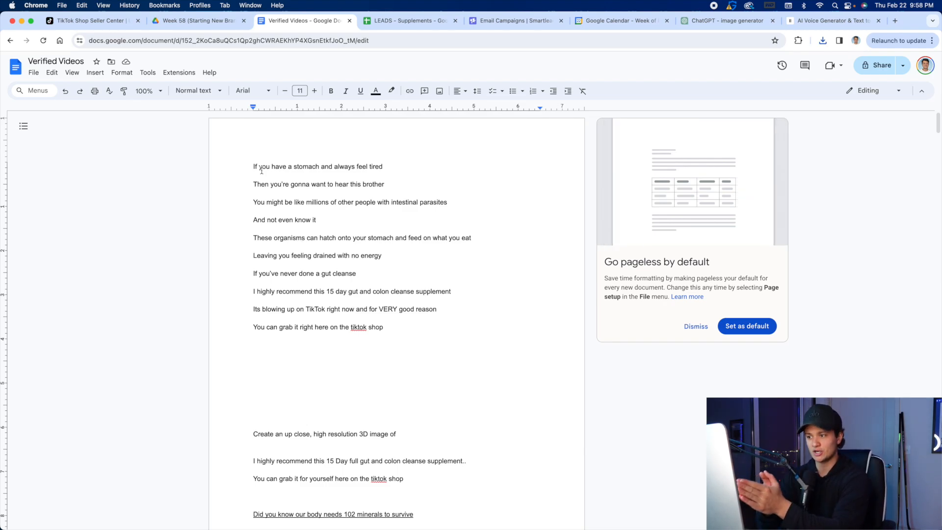
pyautogui.moveTo(249, 171); pyautogui.dragTo(434, 166)
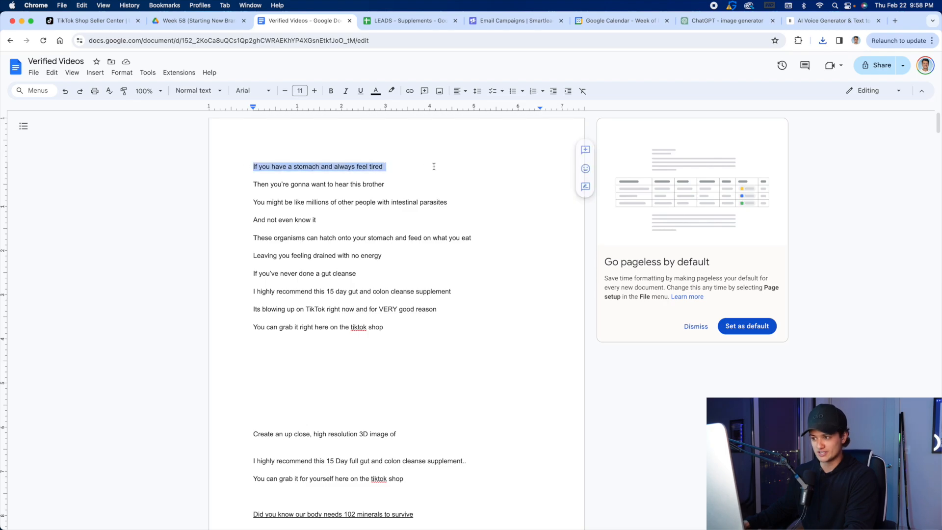
pyautogui.click(434, 166)
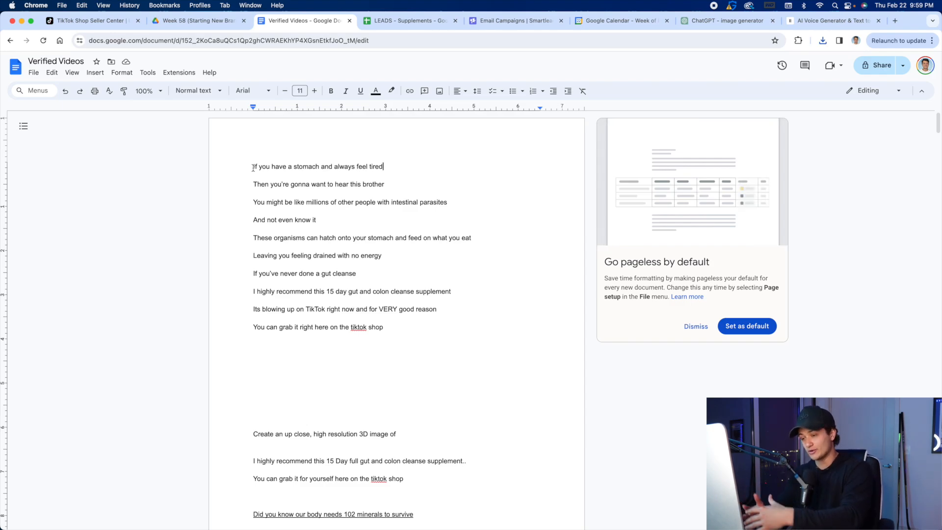
# Join the script's second line onto the first, and split it back onto its own line.
pyautogui.click(252, 185)
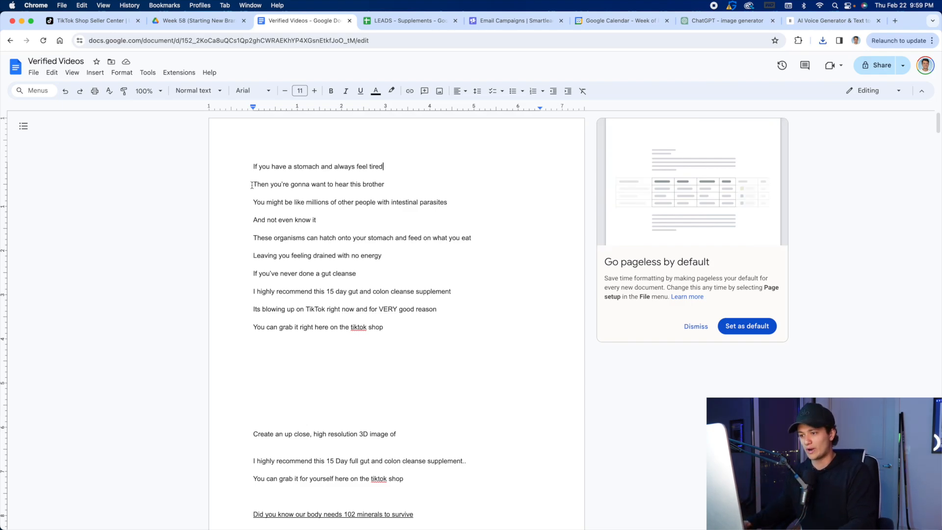
pyautogui.press('BackSpace')
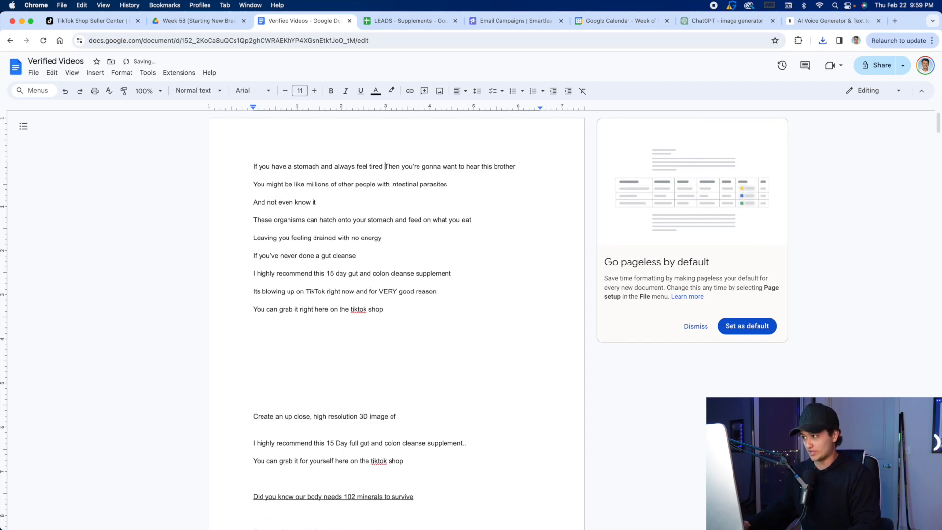
pyautogui.press('Return')
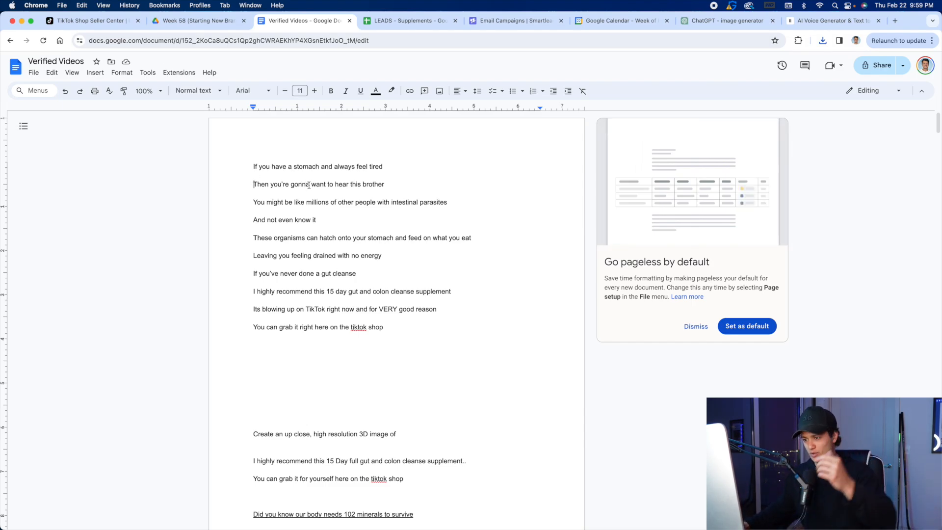
# Send ChatGPT "give me an image of someone looking surprised" and download the generated image.
pyautogui.click(712, 21)
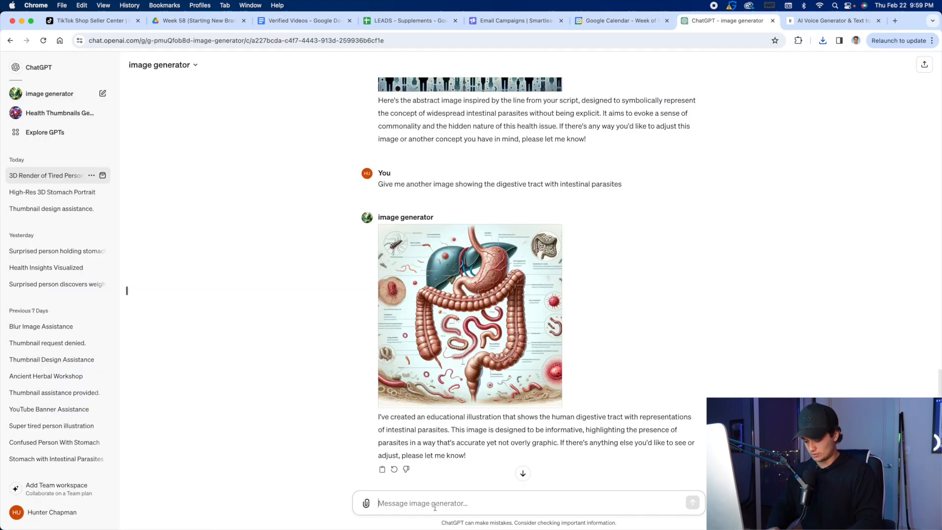
pyautogui.write('give me an image of someone looking surprised')
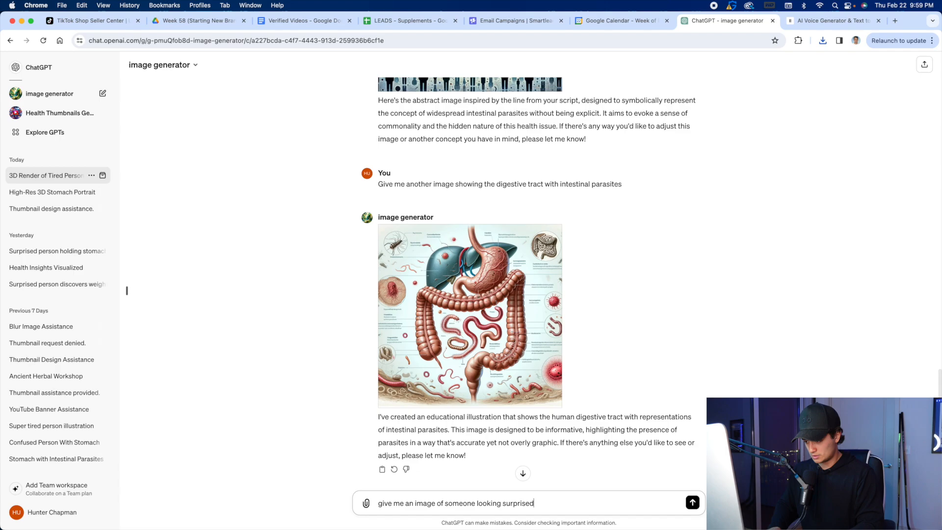
pyautogui.press('Return')
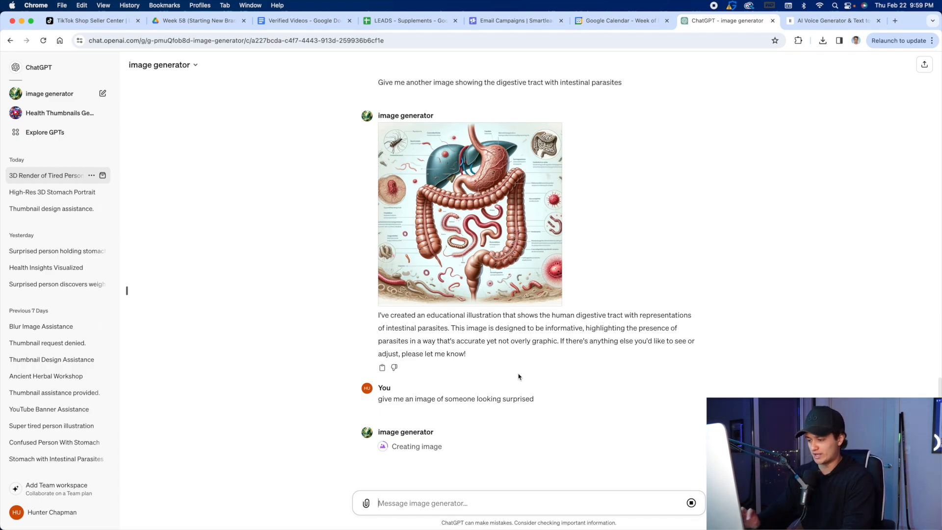
pyautogui.click(300, 21)
pyautogui.click(705, 22)
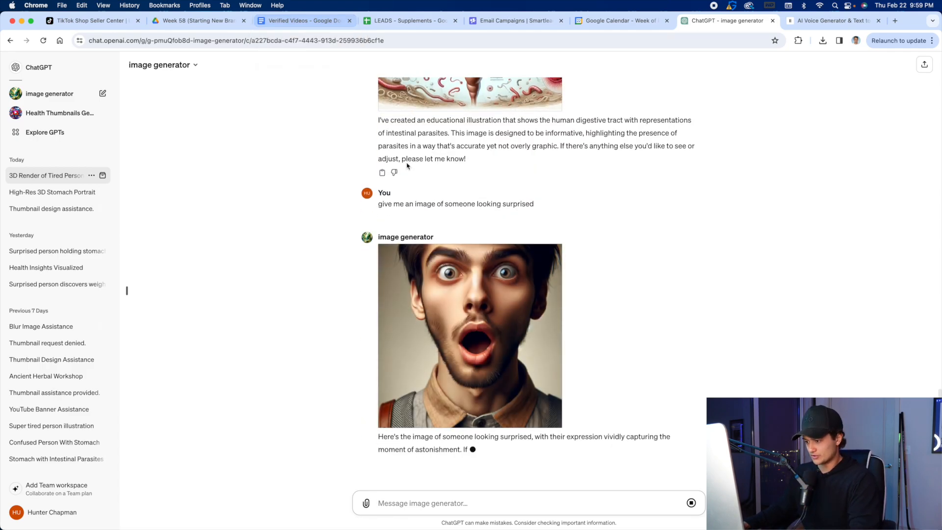
pyautogui.click(385, 239)
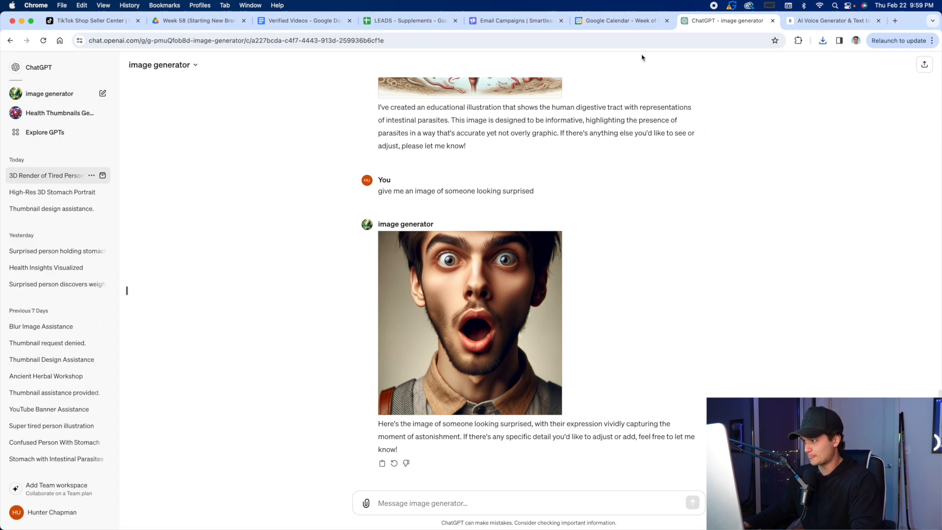
# Check the script line about organisms hatching onto the stomach and send ChatGPT "give me an image of the digestive tract".
pyautogui.click(303, 20)
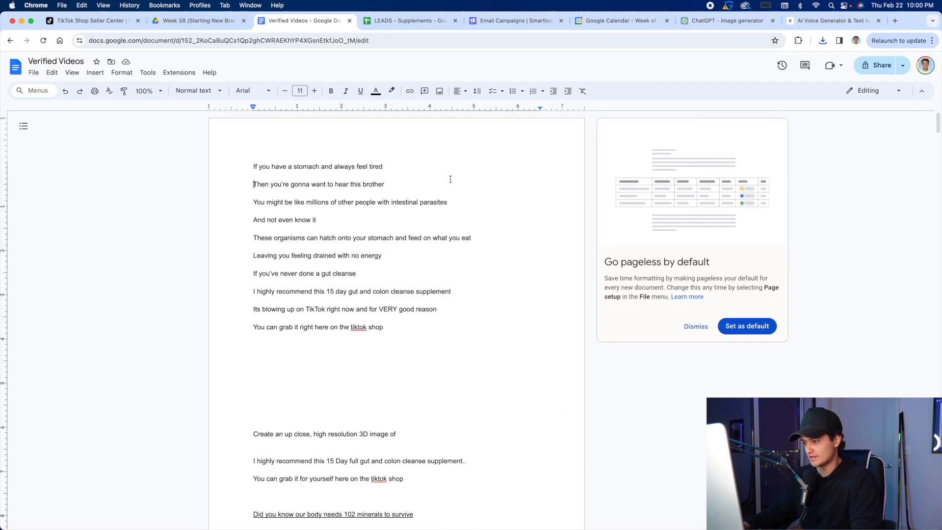
pyautogui.moveTo(251, 237); pyautogui.dragTo(496, 240)
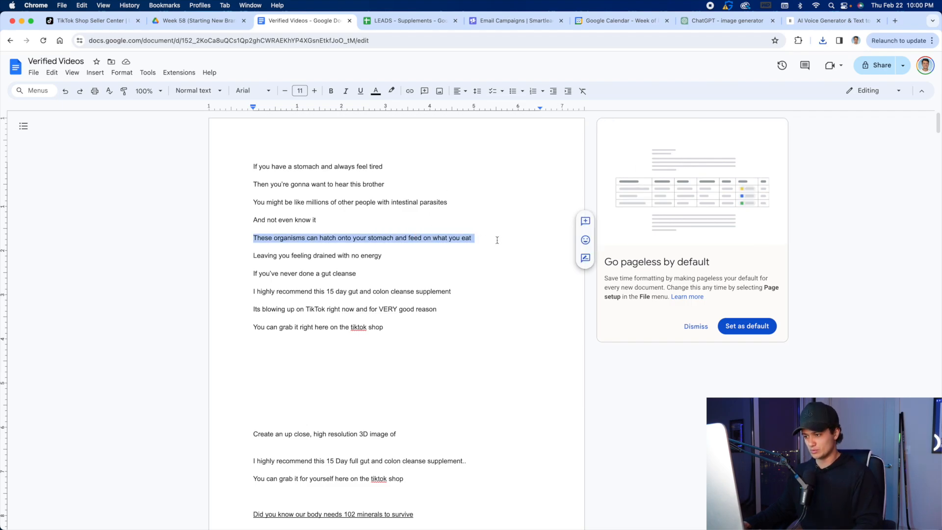
pyautogui.click(721, 21)
pyautogui.click(466, 499)
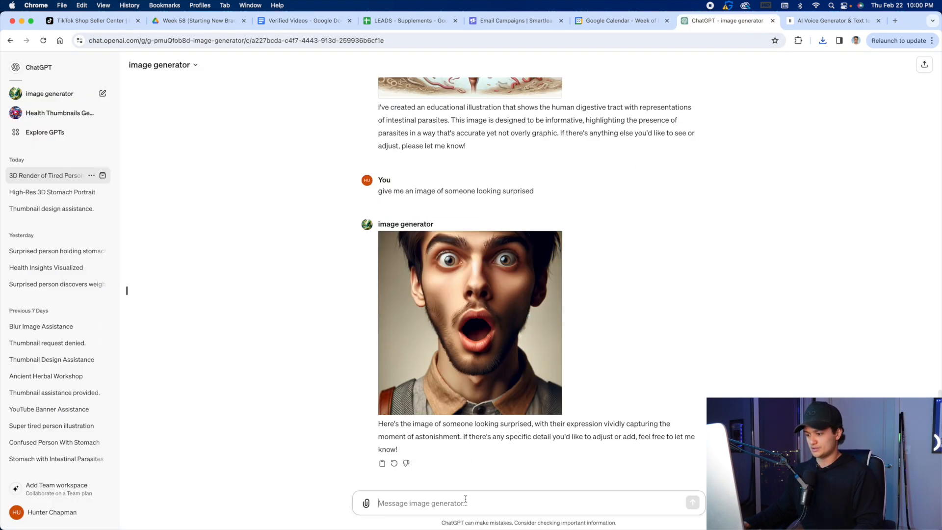
pyautogui.write('give me an image of the digestive tract')
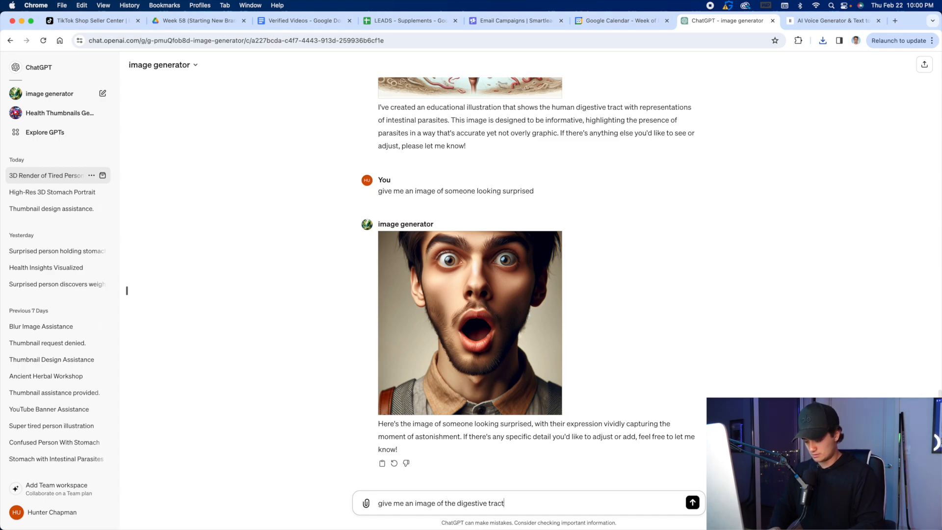
pyautogui.press('Return')
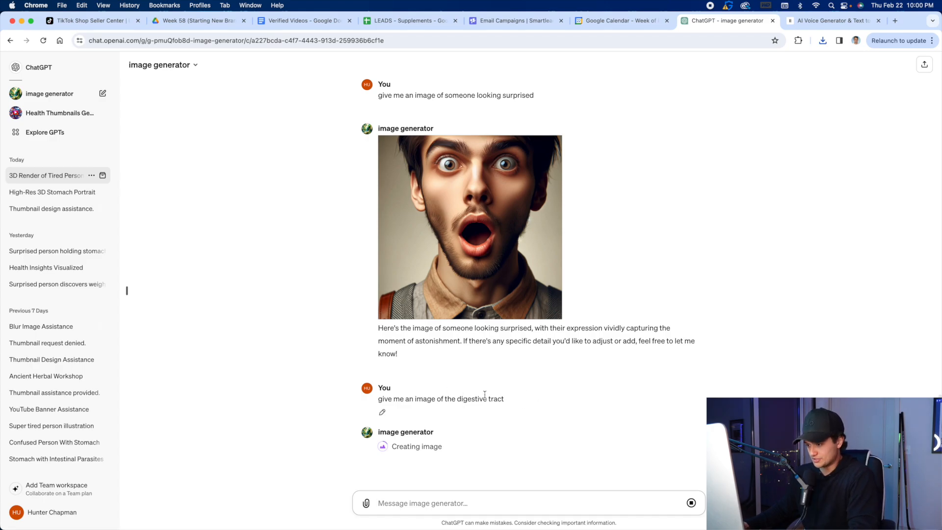
# Check the script line "Leaving you feeling drained with no energy" and send ChatGPT "give me an image of someone who is drained with no energy".
pyautogui.click(304, 20)
pyautogui.click(372, 244)
pyautogui.moveTo(253, 238); pyautogui.dragTo(474, 238)
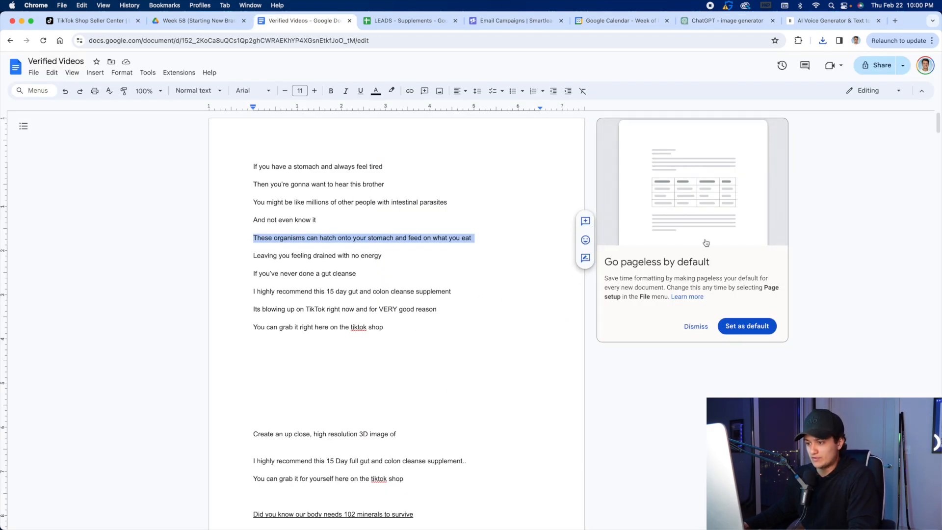
pyautogui.click(467, 241)
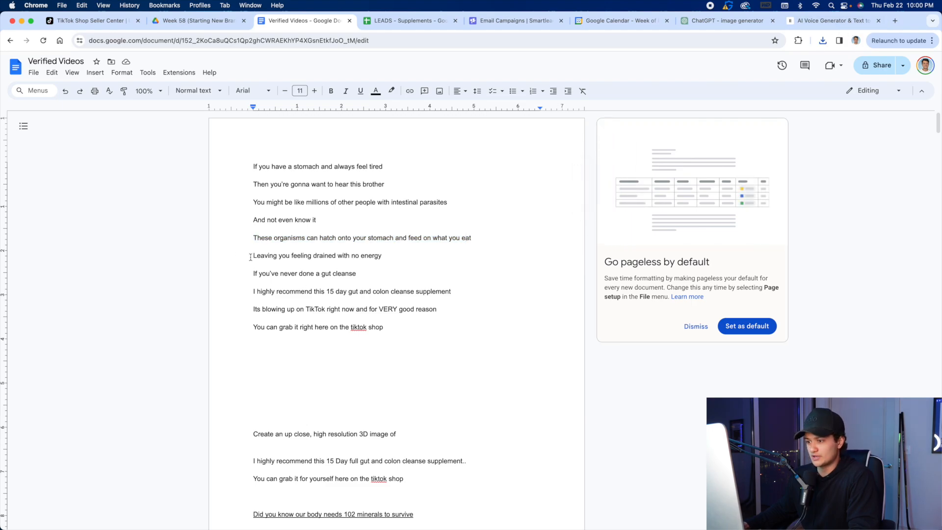
pyautogui.moveTo(247, 256); pyautogui.dragTo(418, 259)
pyautogui.click(419, 257)
pyautogui.click(692, 24)
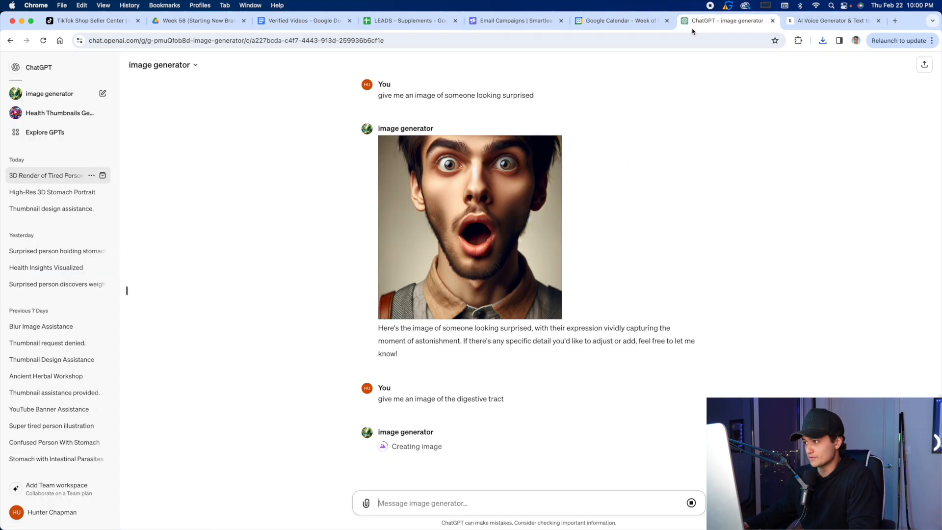
pyautogui.click(384, 501)
pyautogui.write('give ma')
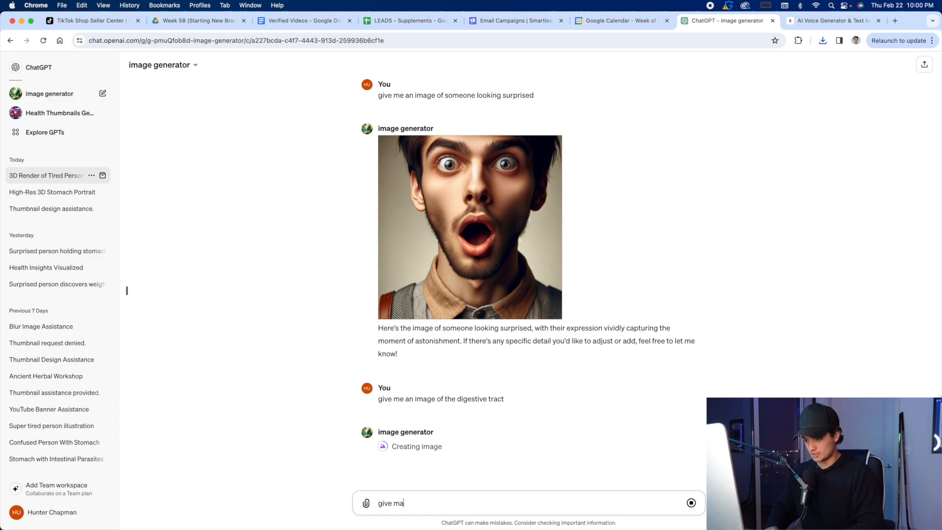
pyautogui.press('BackSpace')
pyautogui.write('e an image of someone wh')
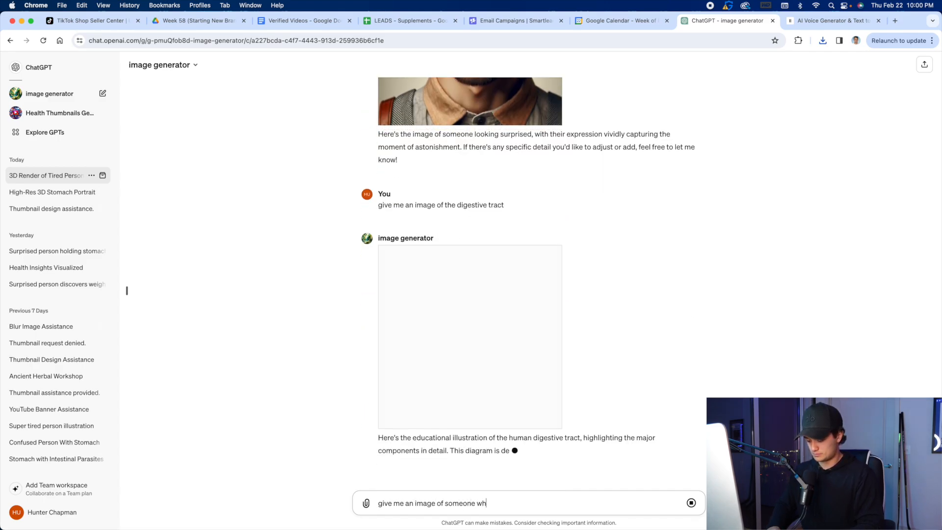
pyautogui.write('o is drained with no energy')
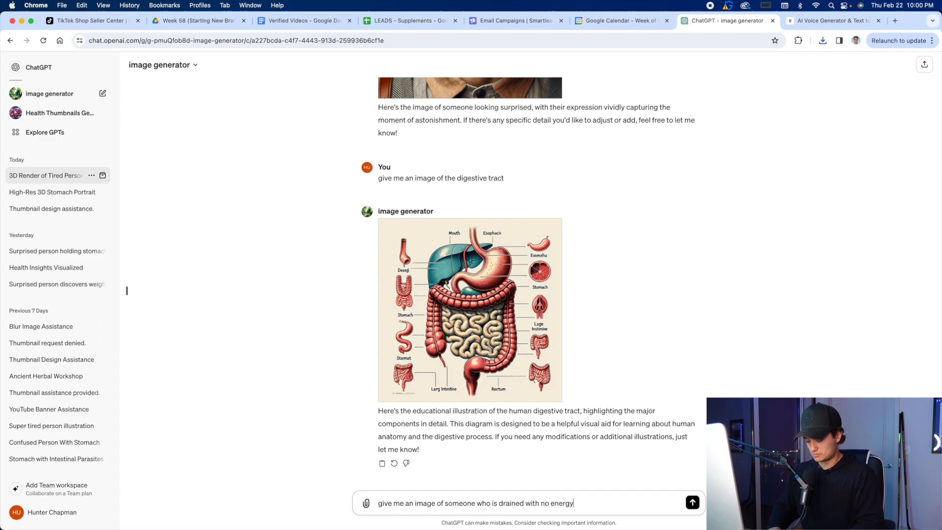
pyautogui.press('Return')
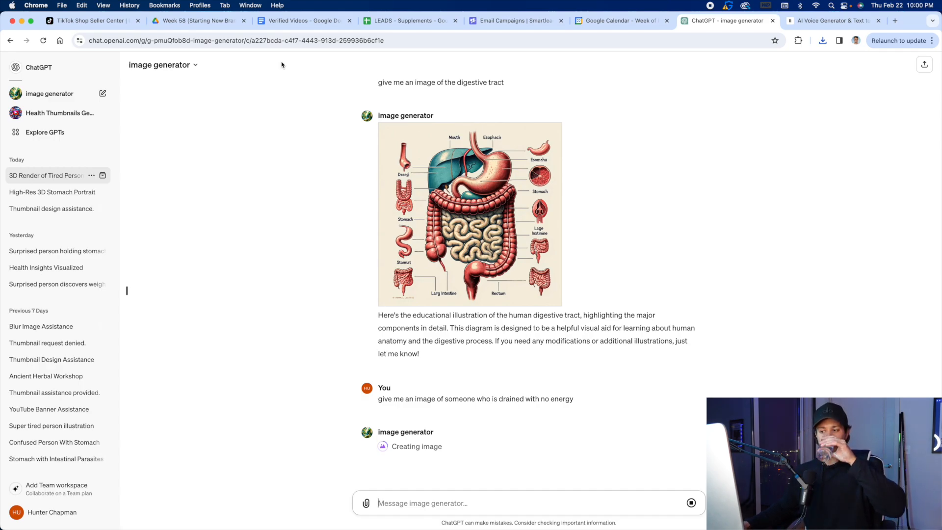
# Send ChatGPT the prompt "give me an image that shows the intestines".
pyautogui.write('g')
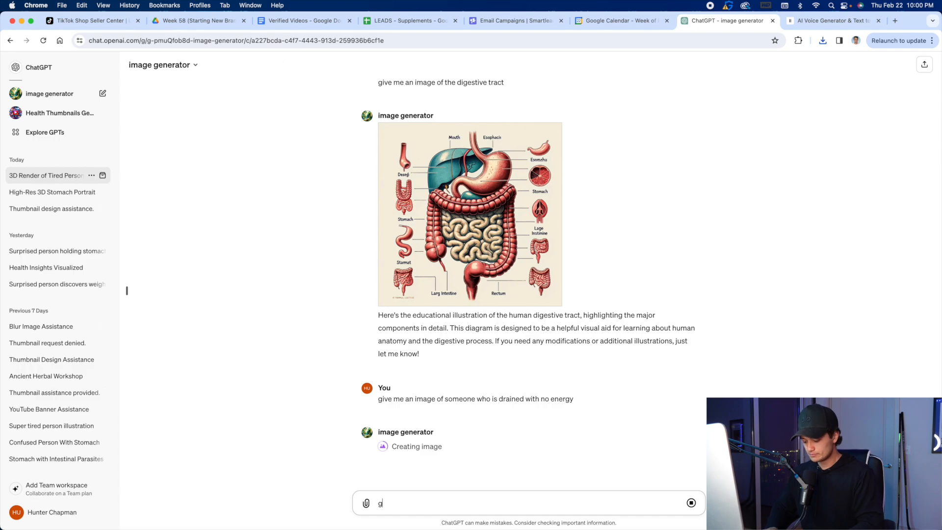
pyautogui.write('an ')
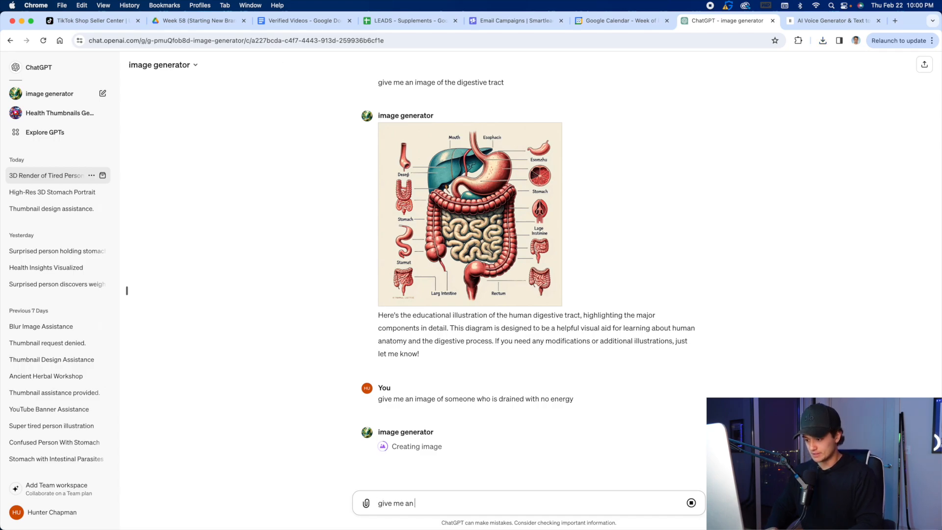
pyautogui.write('image that')
pyautogui.press('BackSpace')
pyautogui.write('at')
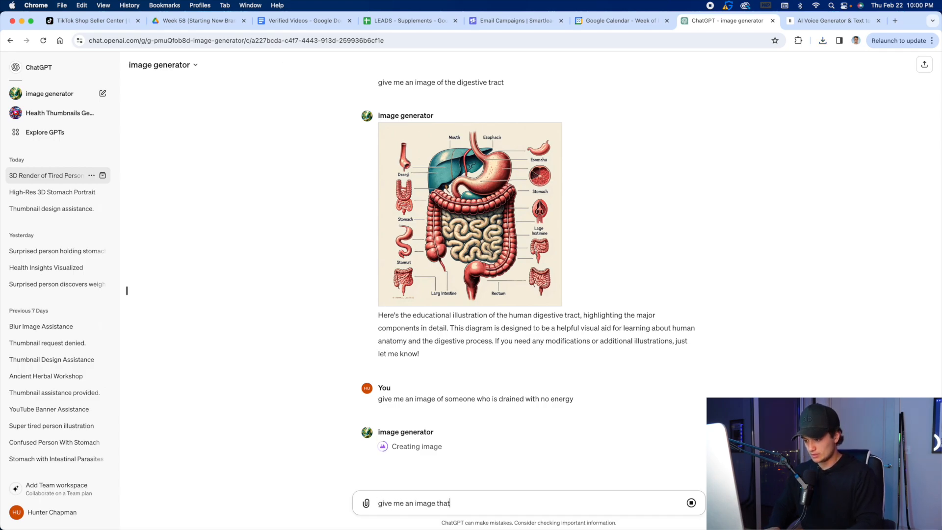
pyautogui.write(' shows the intestines')
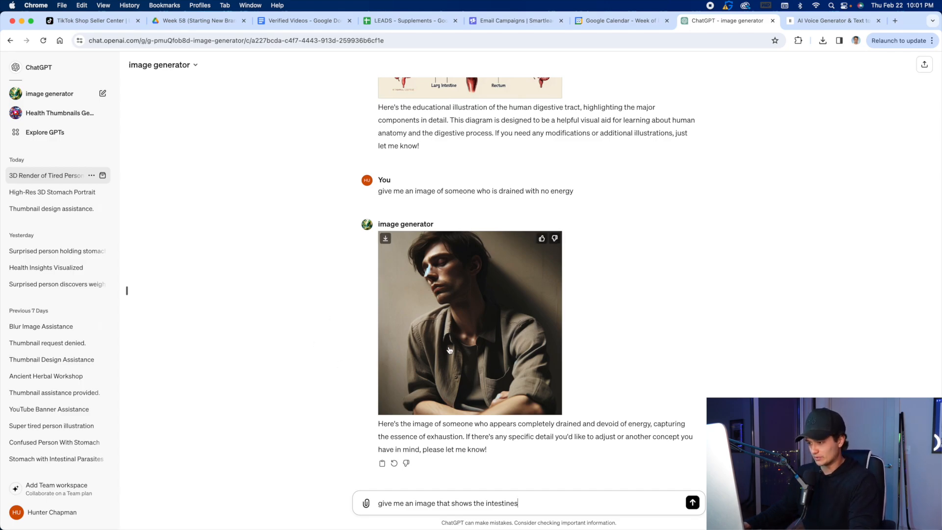
pyautogui.press('Return')
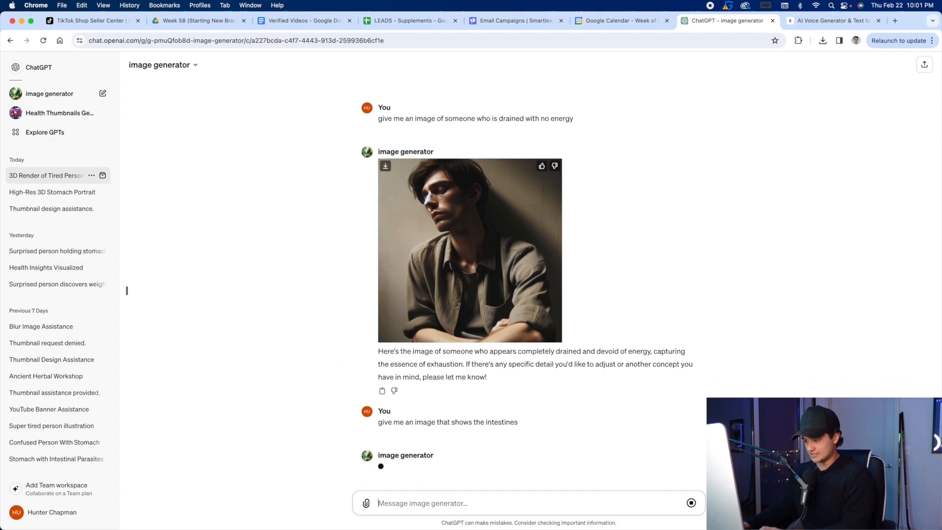
# Review the generated images of the digestive tract, the drained person and the intestines in the chat.
pyautogui.scroll(10, 565, 333)
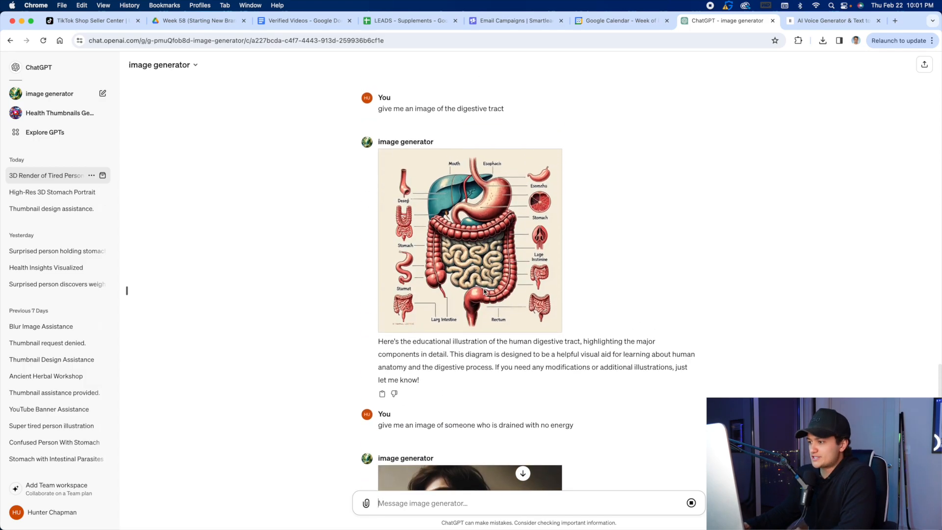
pyautogui.scroll(-10, 484, 291)
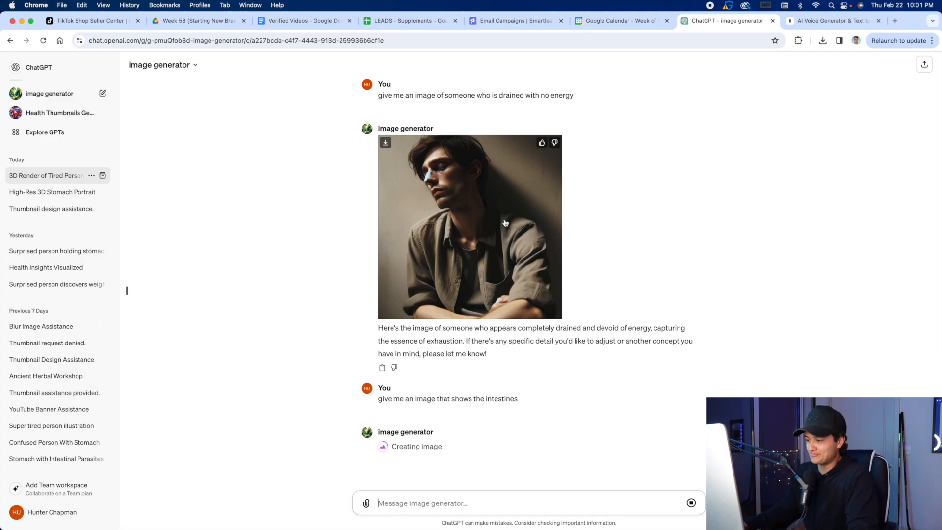
pyautogui.scroll(5, 490, 221)
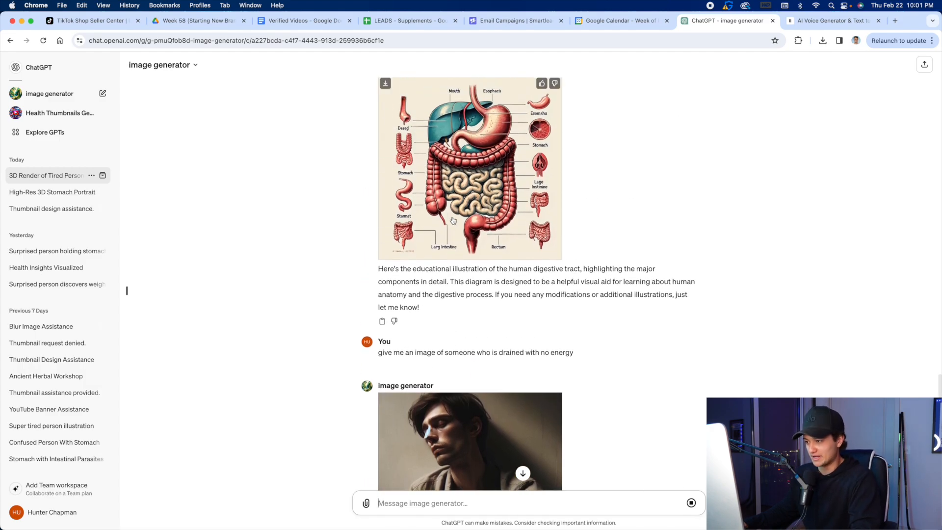
pyautogui.scroll(-10, 453, 221)
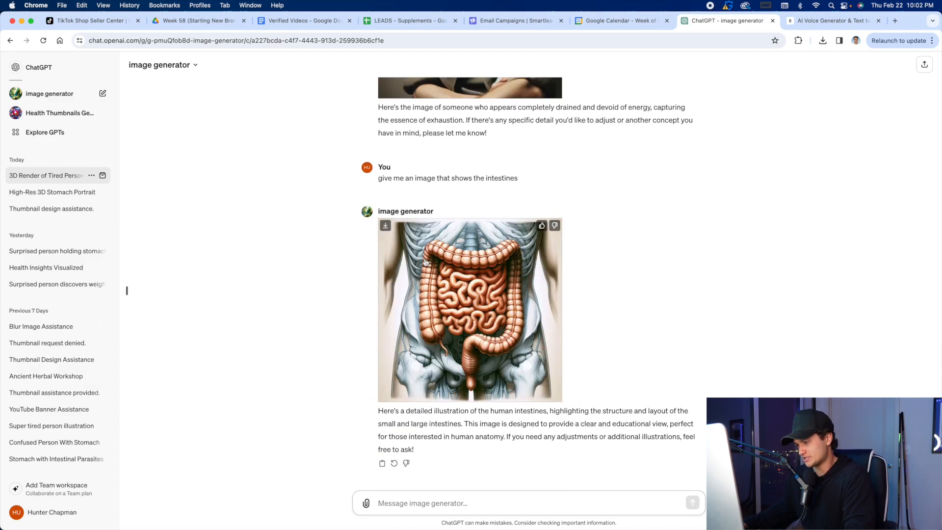
# Download the generated image of the human intestines.
pyautogui.scroll(8, 489, 185)
pyautogui.scroll(-8, 490, 185)
pyautogui.click(555, 225)
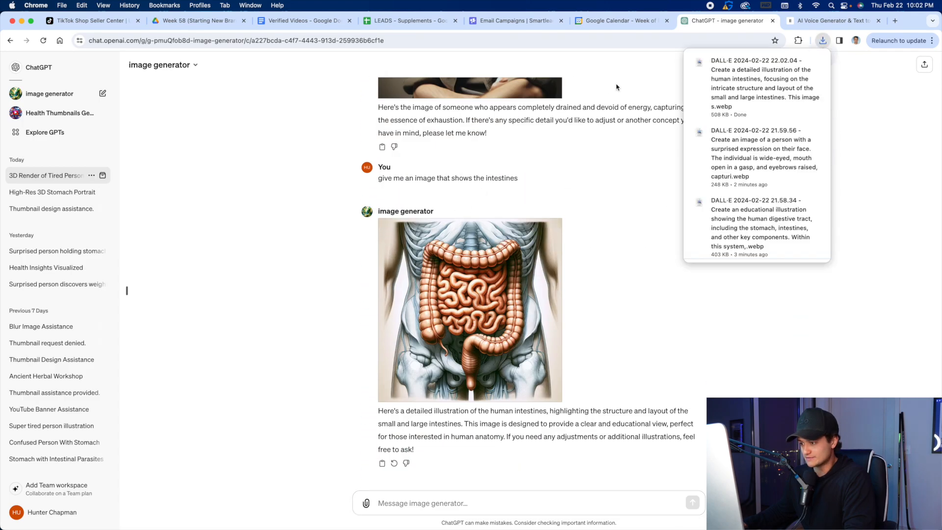
pyautogui.scroll(3, 517, 181)
pyautogui.scroll(-3, 517, 181)
# Send ChatGPT the prompt "make an image of someone tired with red droopy eyes" and download the generated image.
pyautogui.click(473, 497)
pyautogui.write('make an ima')
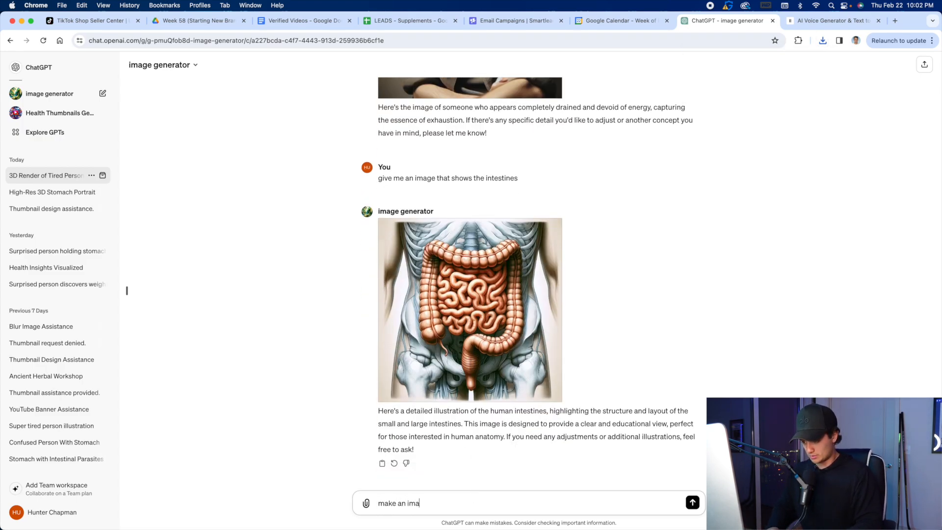
pyautogui.write('ge of someone tired with red dr')
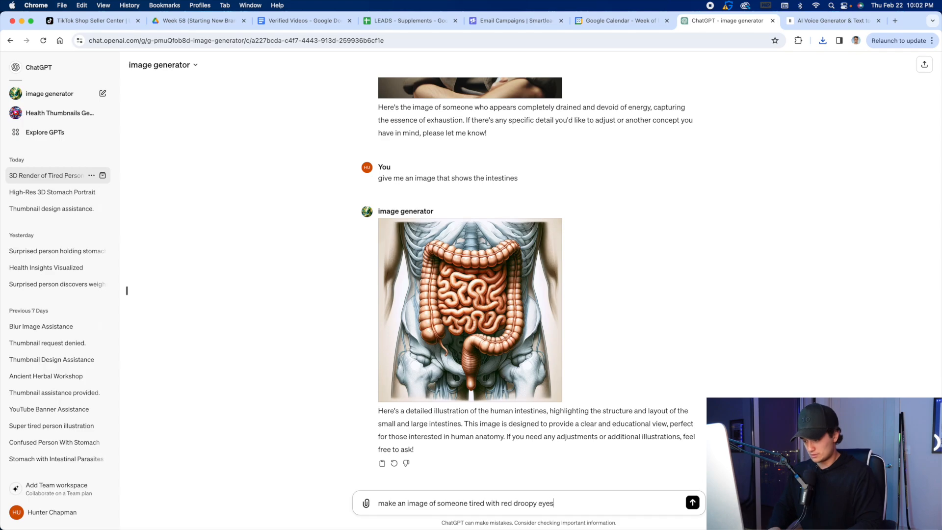
pyautogui.write('oopy eyes')
pyautogui.press('Return')
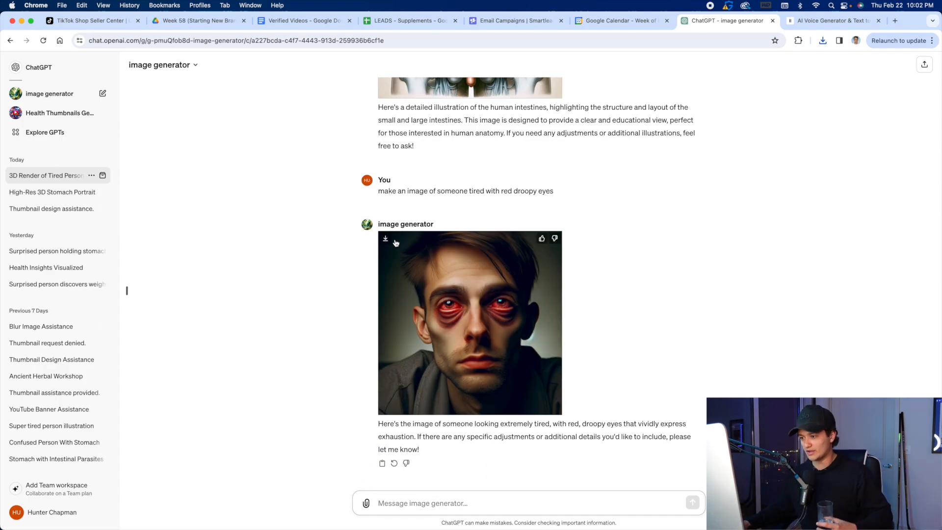
pyautogui.click(386, 240)
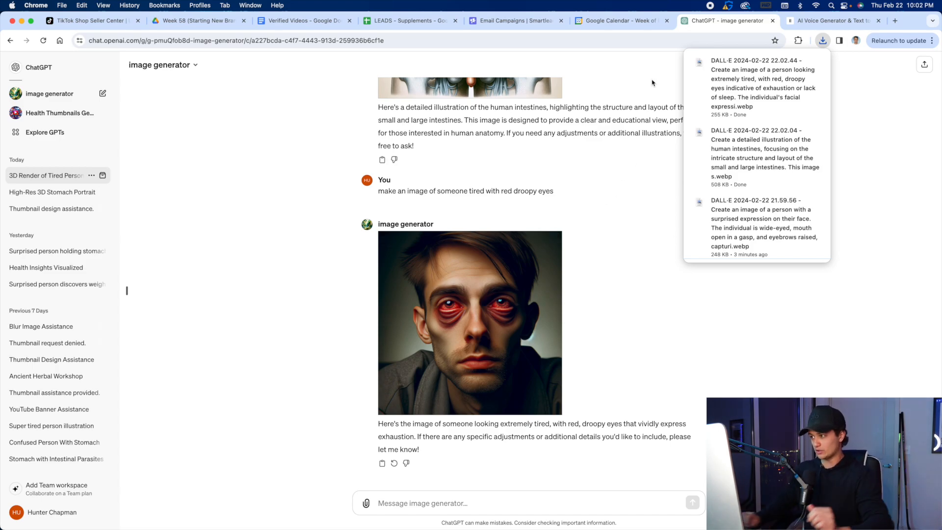
# Check the script line "If you've never done a gut cleanse" in the Verified Videos document.
pyautogui.click(301, 20)
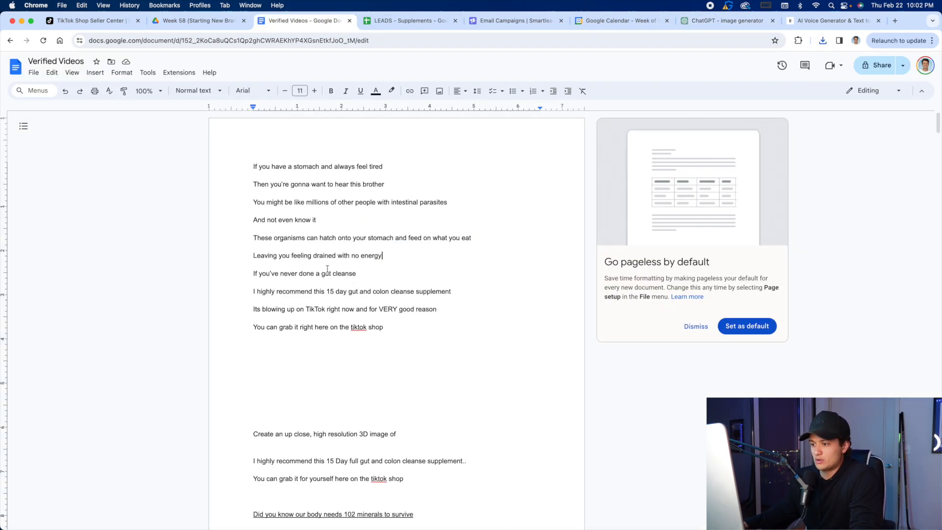
pyautogui.moveTo(239, 276); pyautogui.dragTo(434, 283)
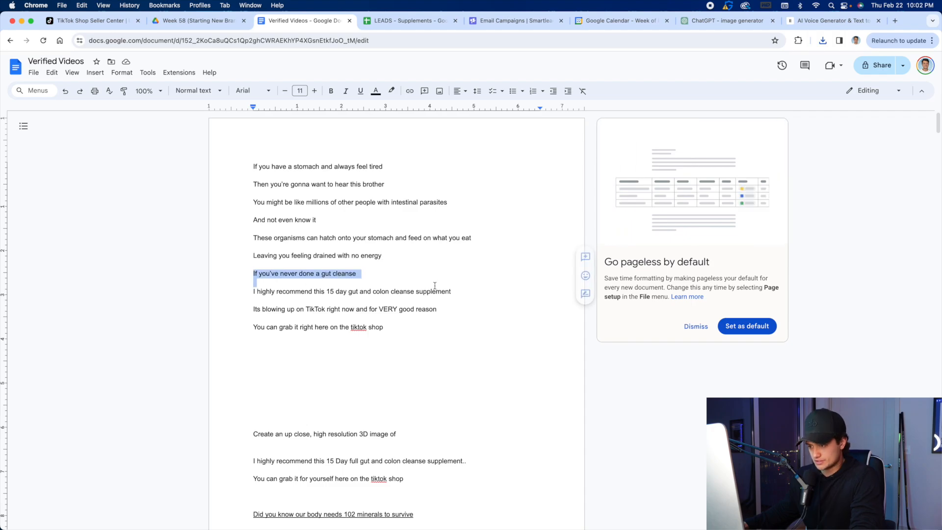
pyautogui.click(406, 259)
# Send ChatGPT the prompt "give me an image for someone experiencing a gut cleanse" and download the generated image.
pyautogui.click(717, 20)
pyautogui.click(492, 496)
pyautogui.write('give me an image for')
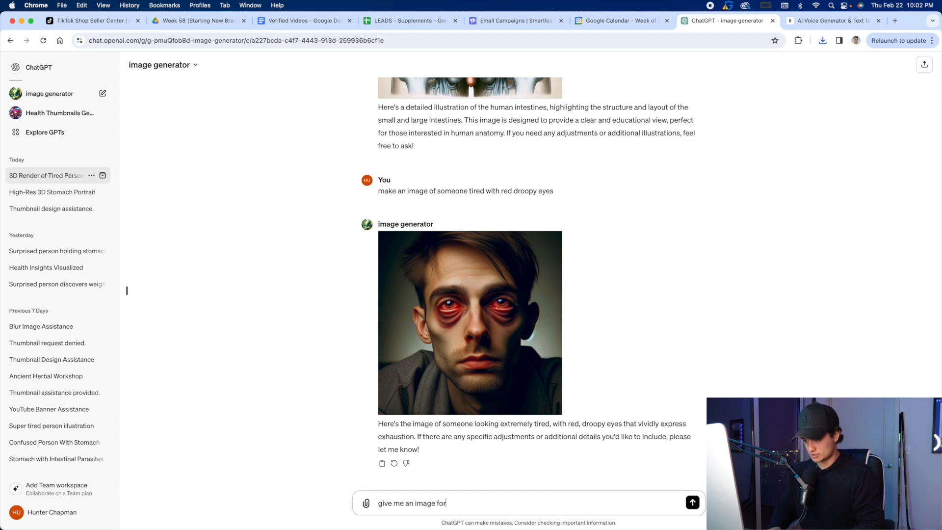
pyautogui.write(' someone ')
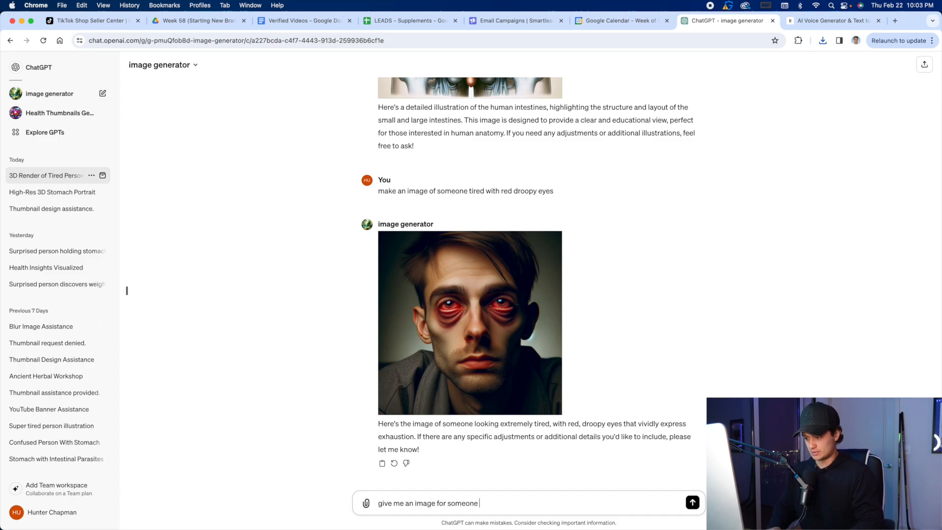
pyautogui.write('experiencing ')
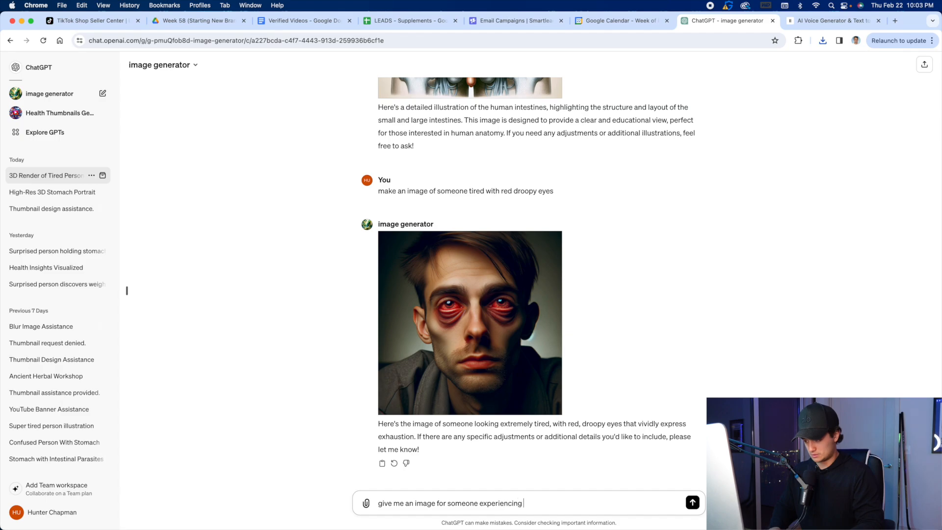
pyautogui.write('a gut clea')
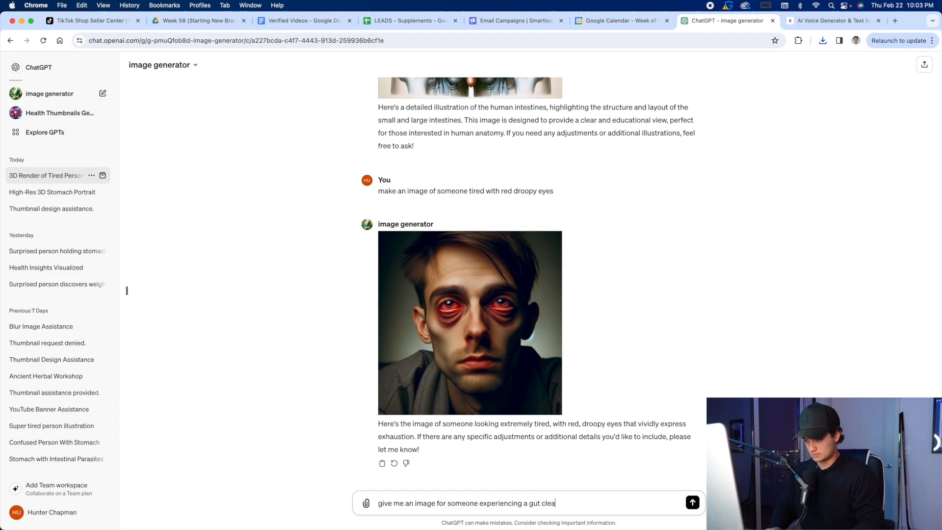
pyautogui.write('nse')
pyautogui.press('Return')
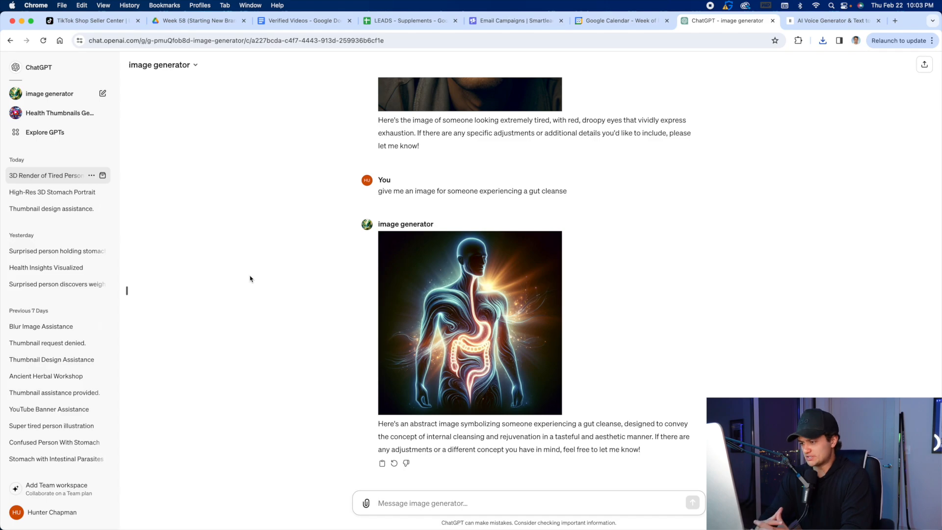
pyautogui.click(386, 239)
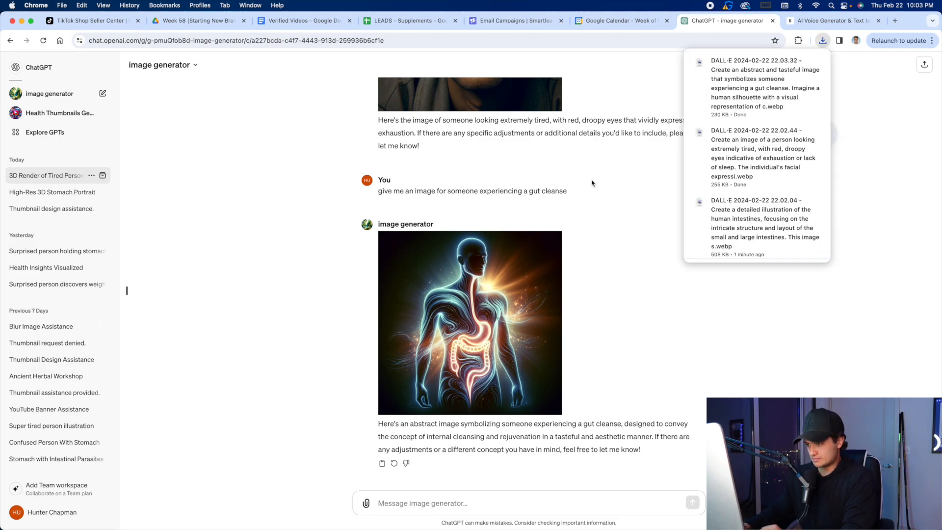
# Review the script lines up to the 15 day gut and colon cleanse recommendation against the images generated in ChatGPT.
pyautogui.click(302, 20)
pyautogui.click(721, 20)
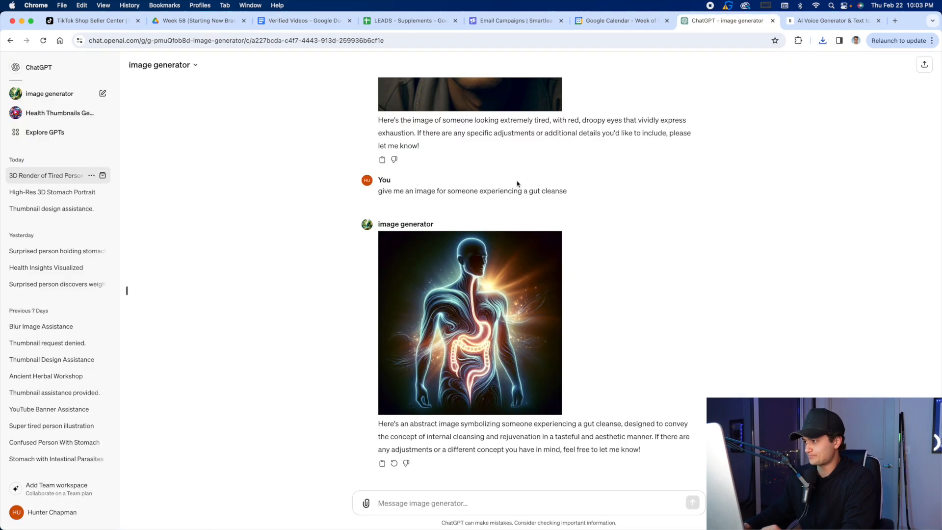
pyautogui.click(301, 21)
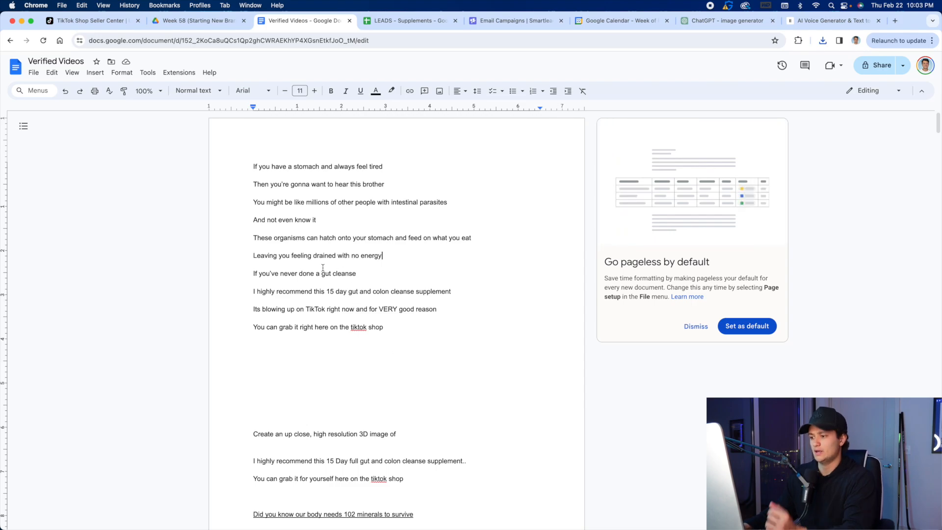
pyautogui.moveTo(370, 273); pyautogui.dragTo(252, 253)
pyautogui.moveTo(250, 201); pyautogui.dragTo(252, 166)
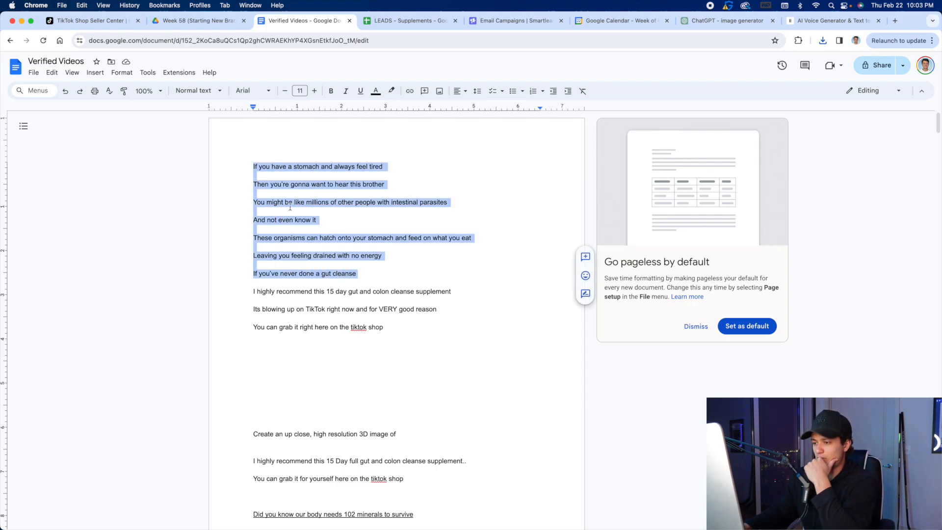
pyautogui.click(362, 283)
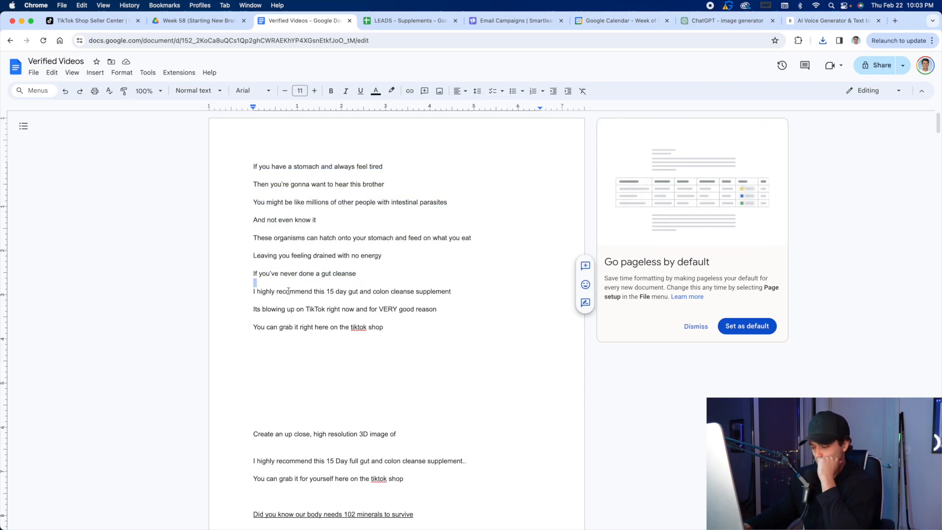
pyautogui.click(252, 289)
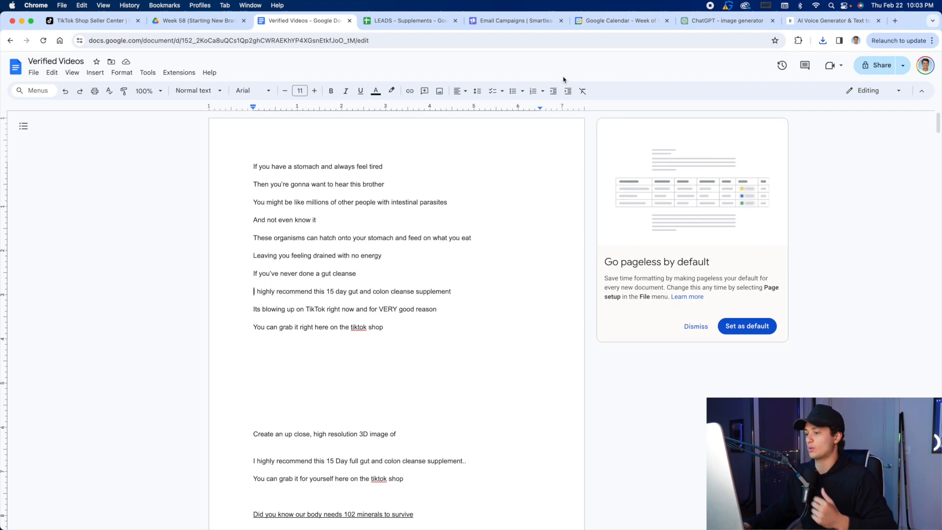
pyautogui.click(730, 22)
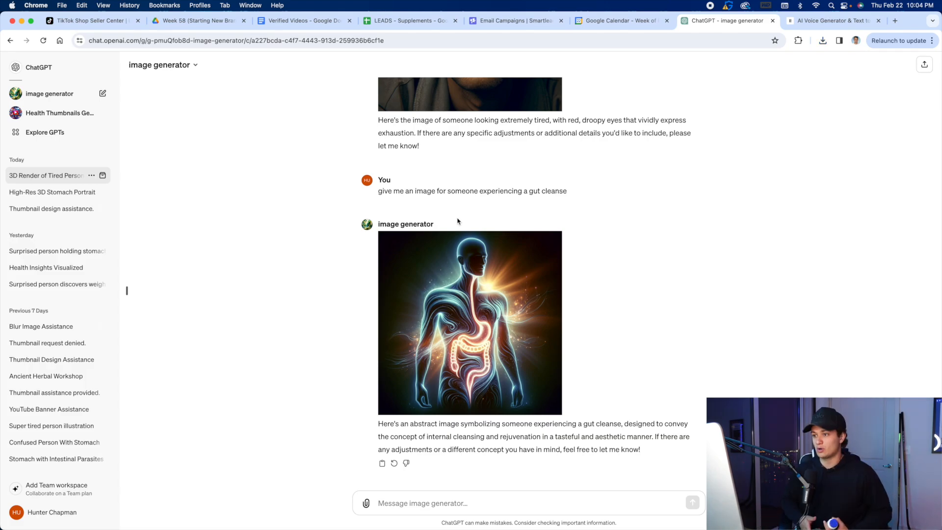
pyautogui.click(323, 22)
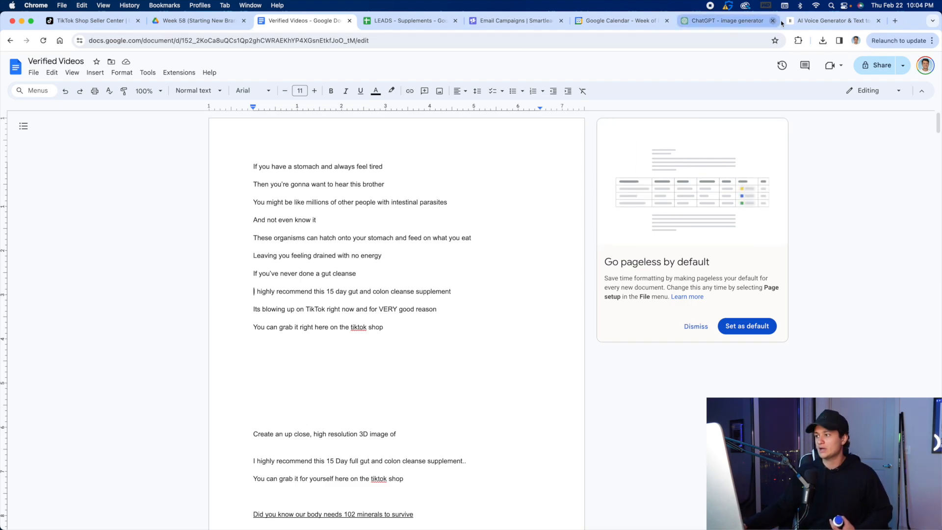
pyautogui.click(715, 22)
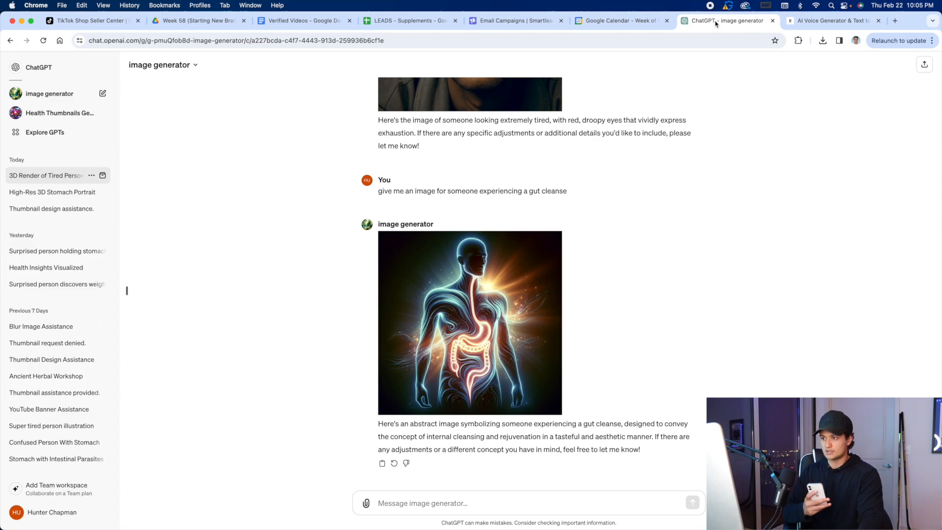
pyautogui.click(293, 21)
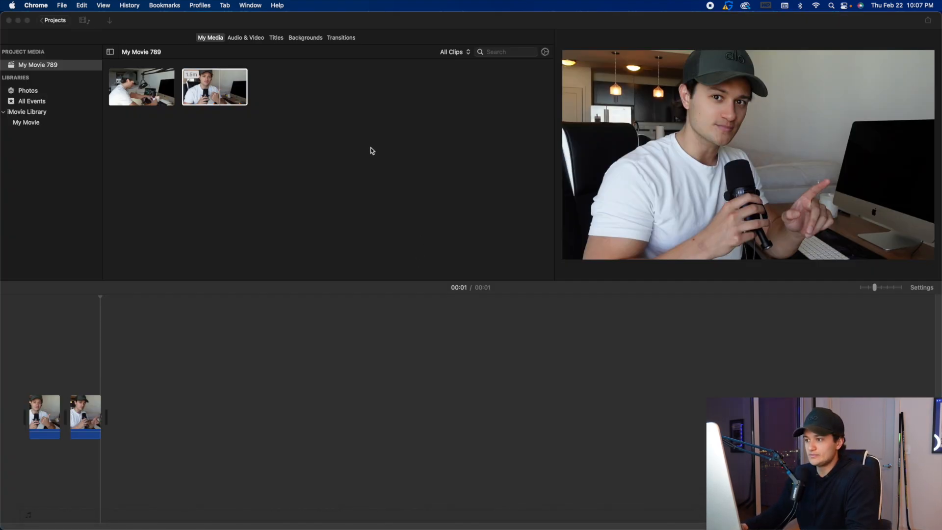
# Switch to iMovie, close the open project under the name My Movie 789, and create a new movie project.
pyautogui.click(60, 21)
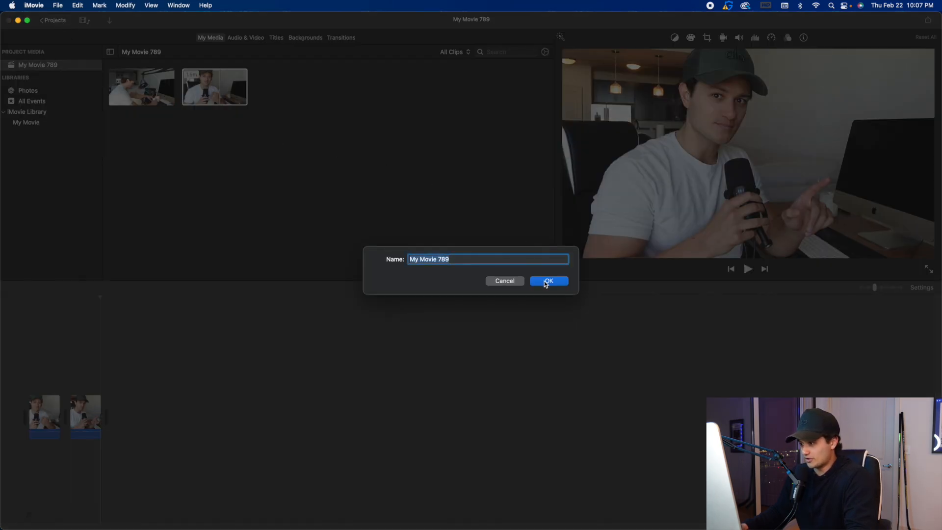
pyautogui.press('Return')
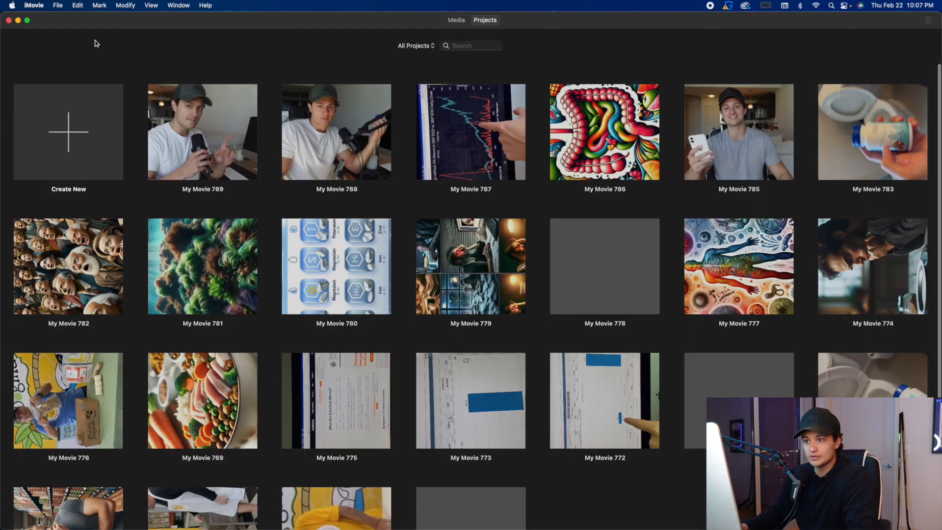
pyautogui.click(98, 172)
pyautogui.click(99, 186)
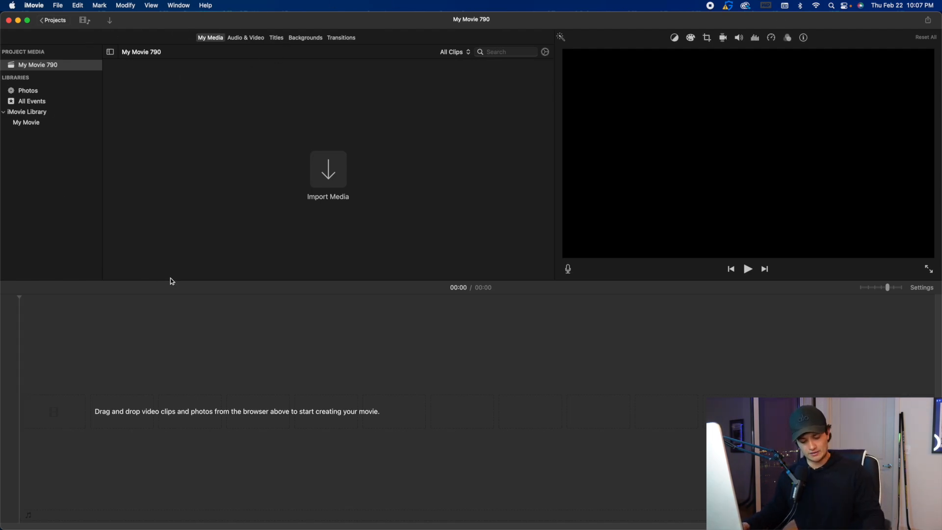
# Import the eight DALL·E images dated 2024-02-22 from the Downloads folder into the project media.
pyautogui.click(57, 5)
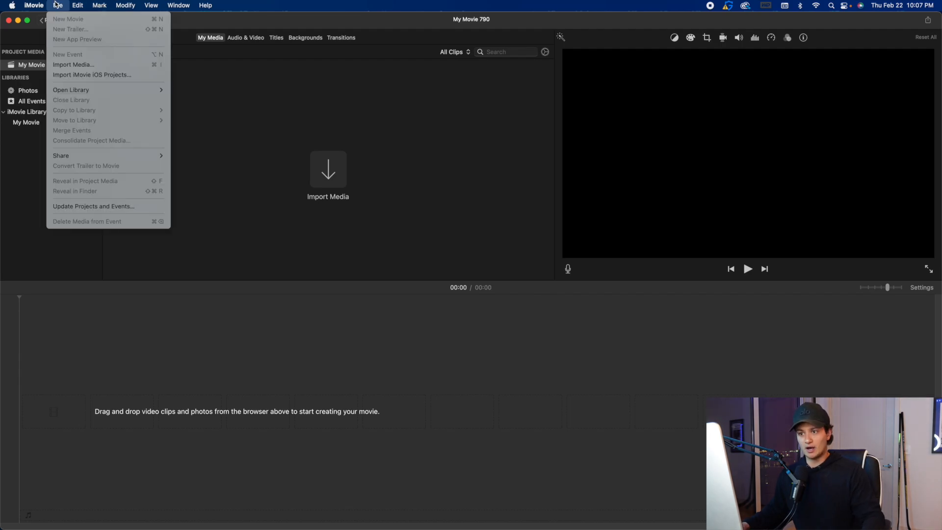
pyautogui.click(86, 63)
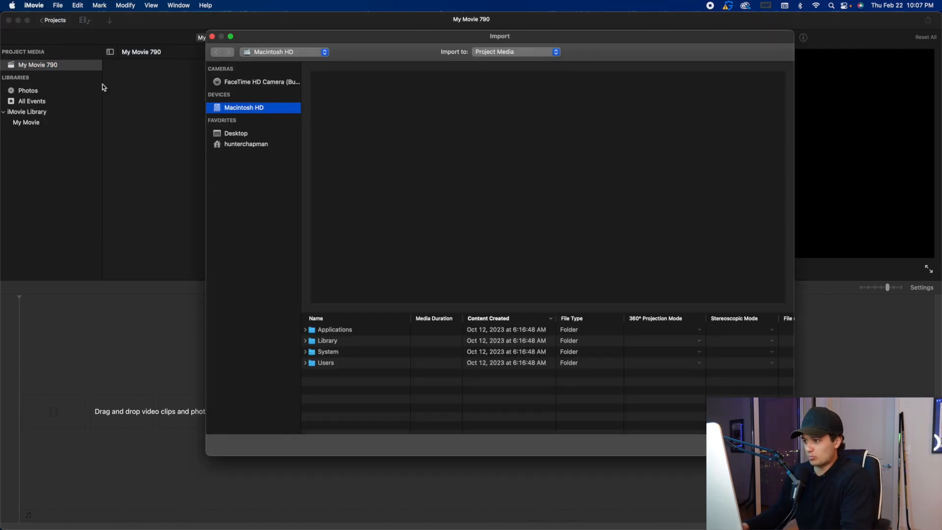
pyautogui.click(264, 145)
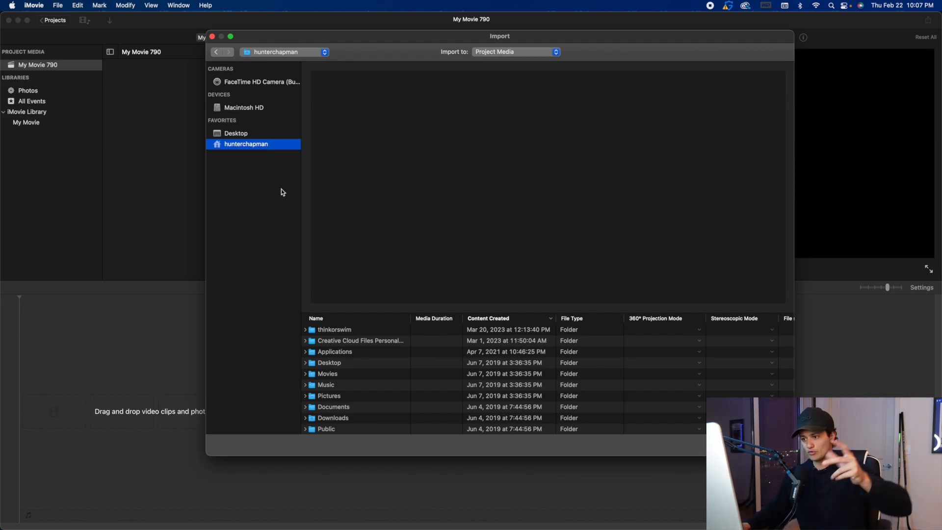
pyautogui.scroll(-1, 396, 398)
pyautogui.doubleClick(356, 416)
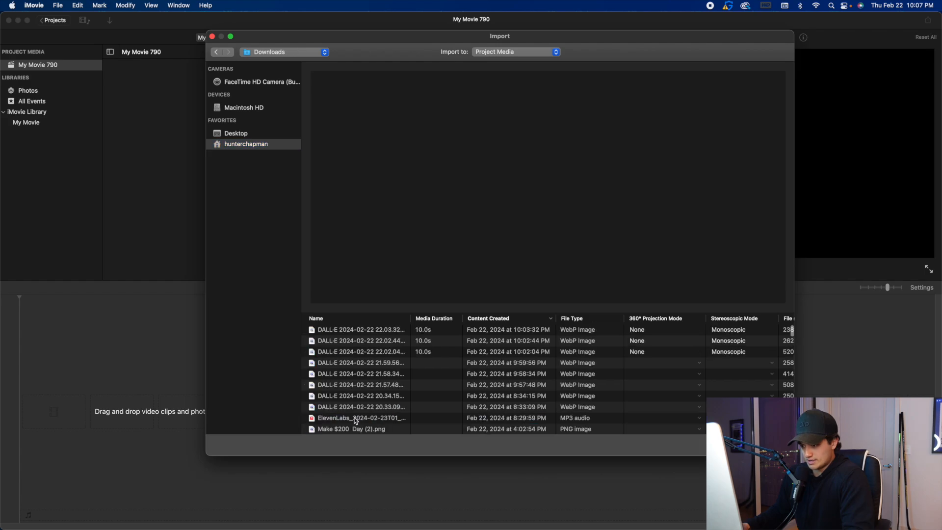
pyautogui.click(368, 329)
pyautogui.moveTo(366, 343); pyautogui.dragTo(369, 408)
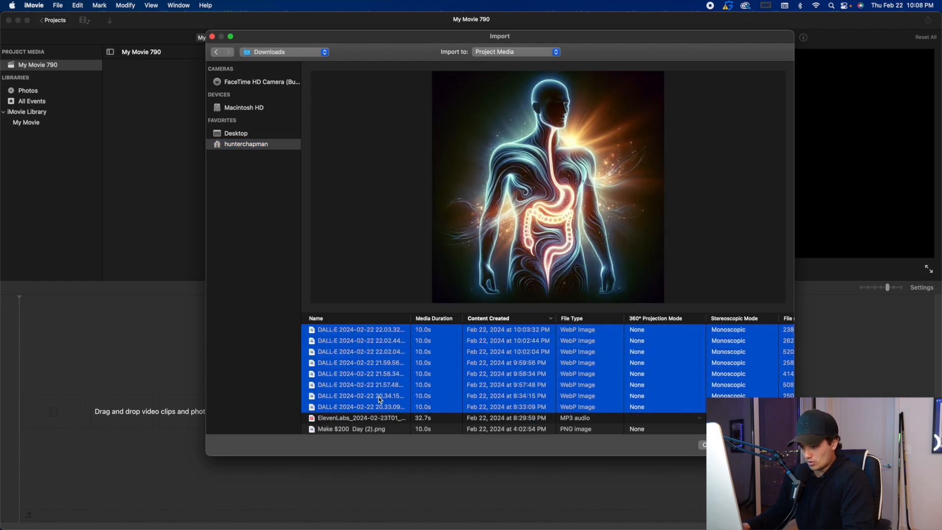
pyautogui.click(760, 444)
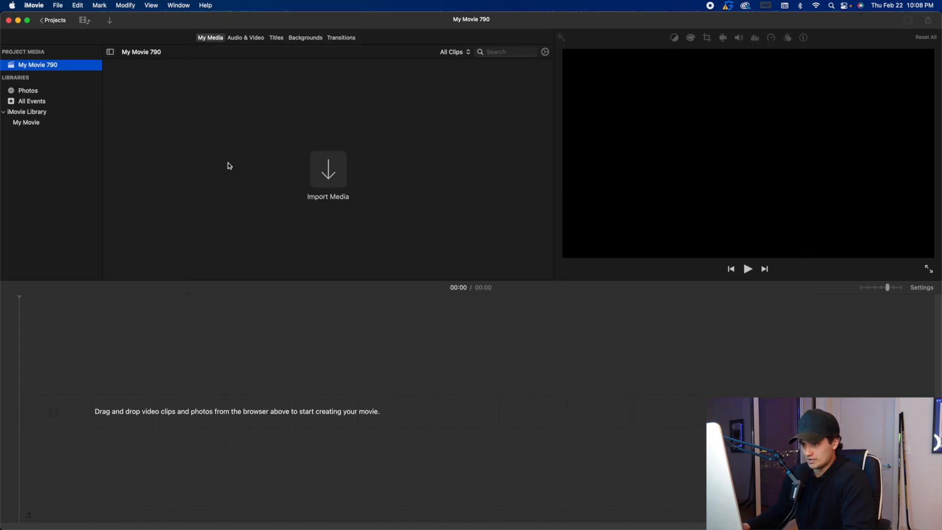
# Import the ElevenLabs MP3 voiceover from the Downloads folder into the project media.
pyautogui.click(58, 5)
pyautogui.click(84, 65)
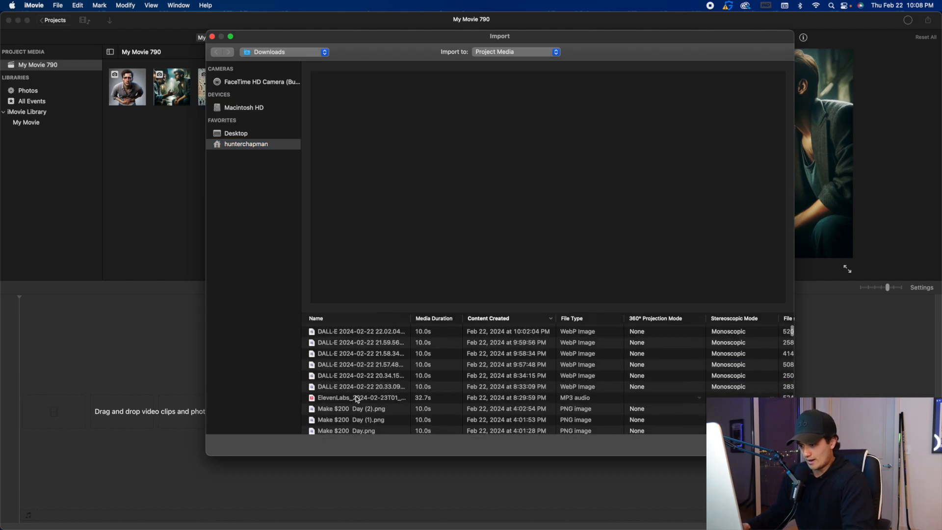
pyautogui.doubleClick(355, 396)
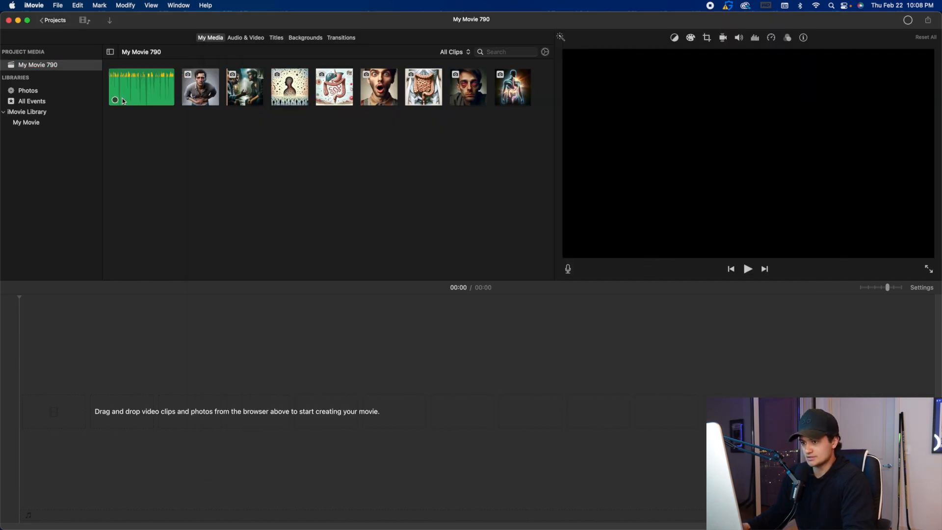
# Place the image of the man clutching his stomach as the first clip on the timeline.
pyautogui.click(200, 84)
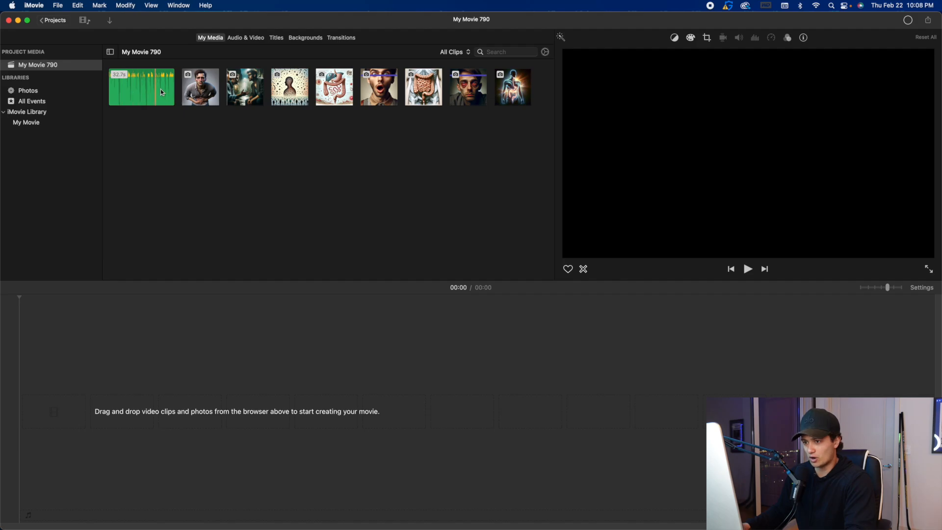
pyautogui.moveTo(194, 94); pyautogui.dragTo(105, 330)
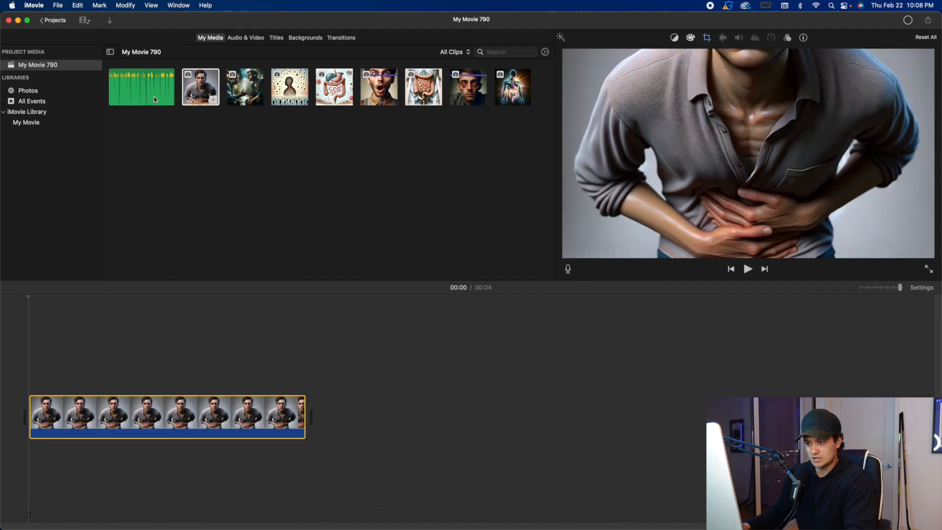
# Place the ElevenLabs voiceover beneath the first clip and add the image of the two men talking as the second clip.
pyautogui.moveTo(152, 95); pyautogui.dragTo(22, 454)
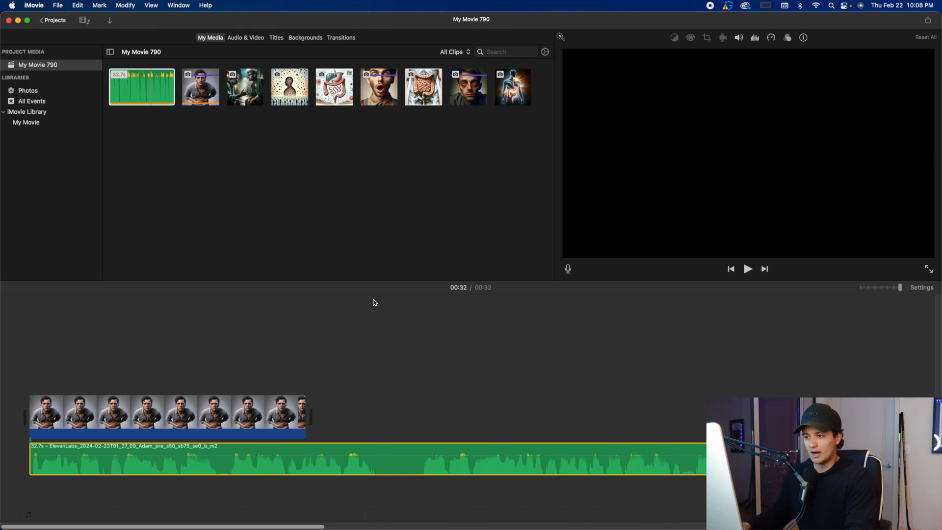
pyautogui.click(318, 179)
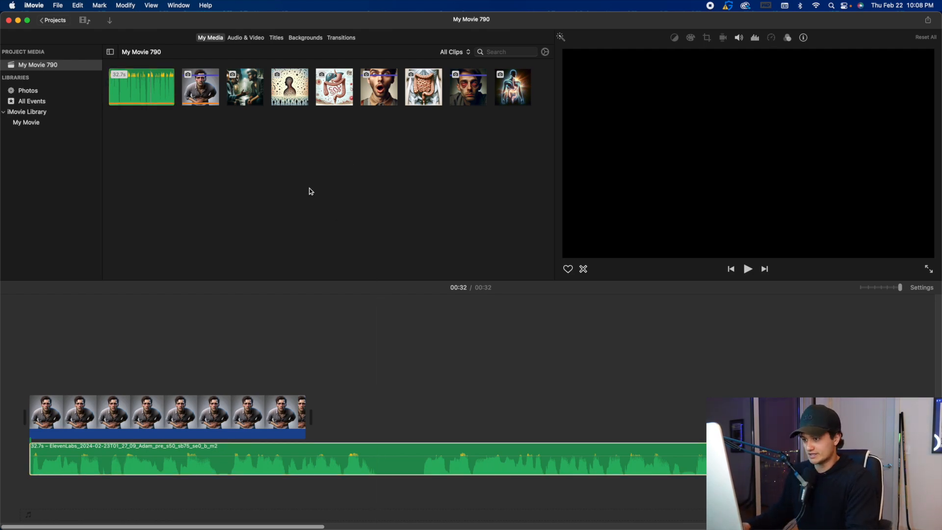
pyautogui.moveTo(247, 93); pyautogui.dragTo(412, 392)
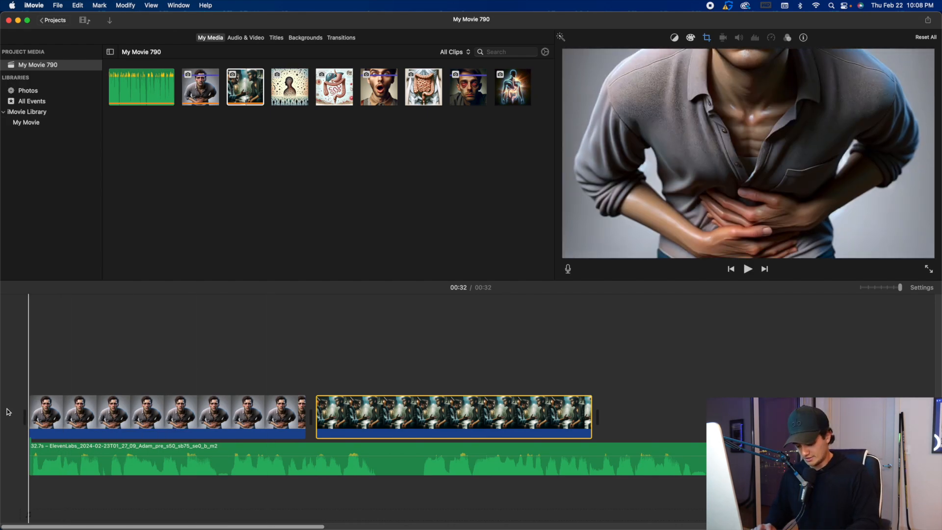
# Try splitting the clip of the man clutching his stomach near its start, and undo the split.
pyautogui.click(81, 412)
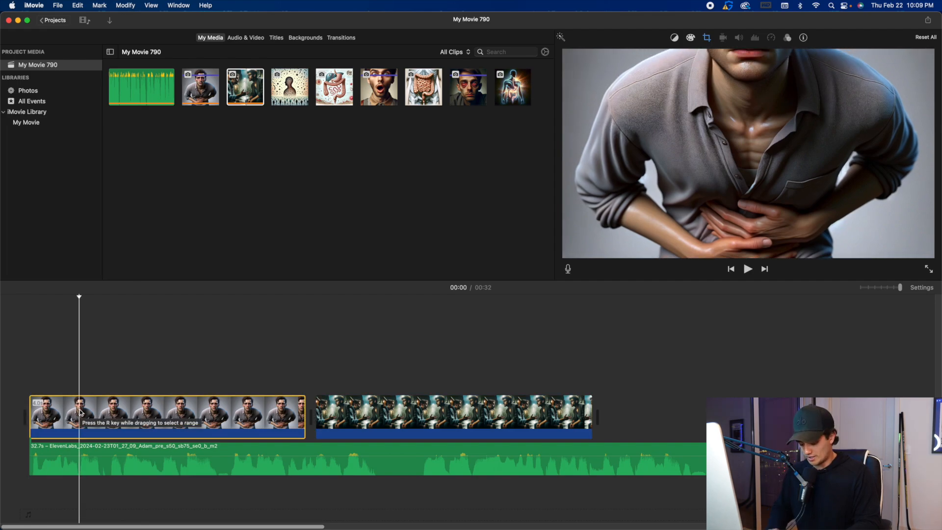
pyautogui.press('super+b')
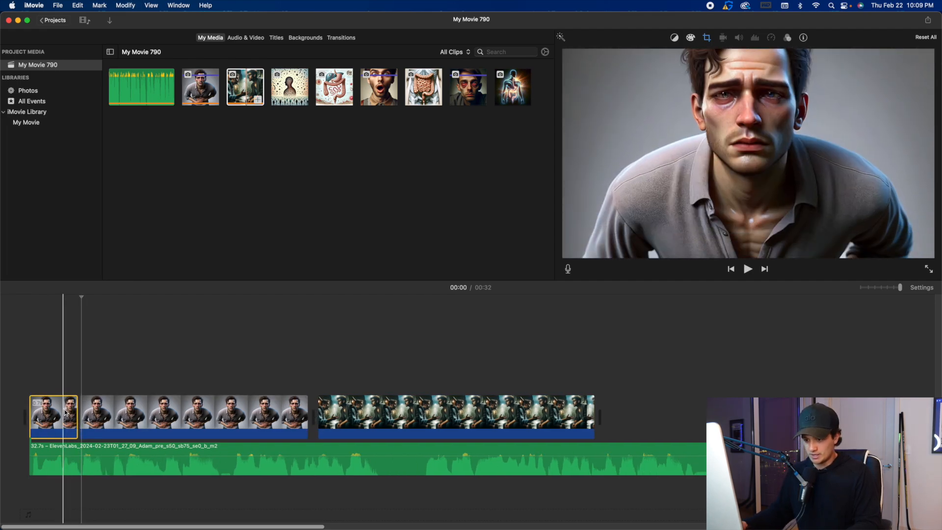
pyautogui.click(129, 412)
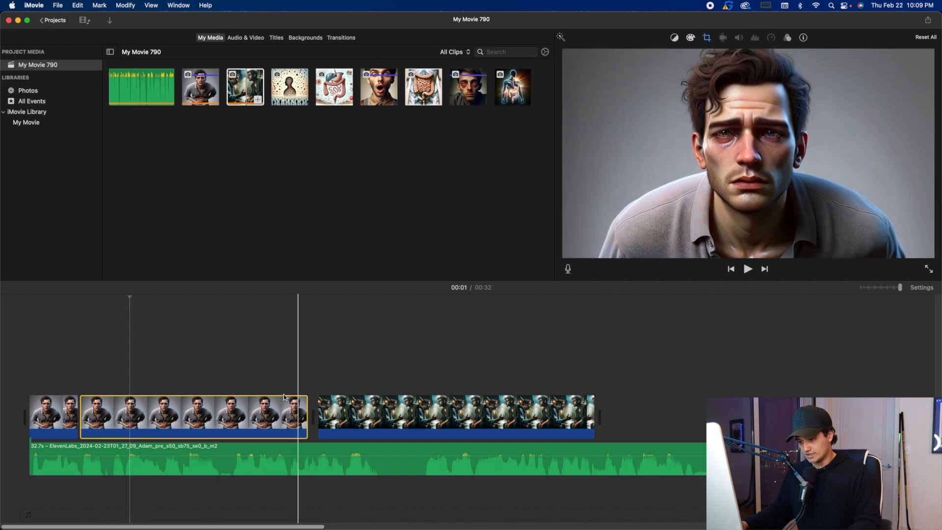
pyautogui.press('super+z')
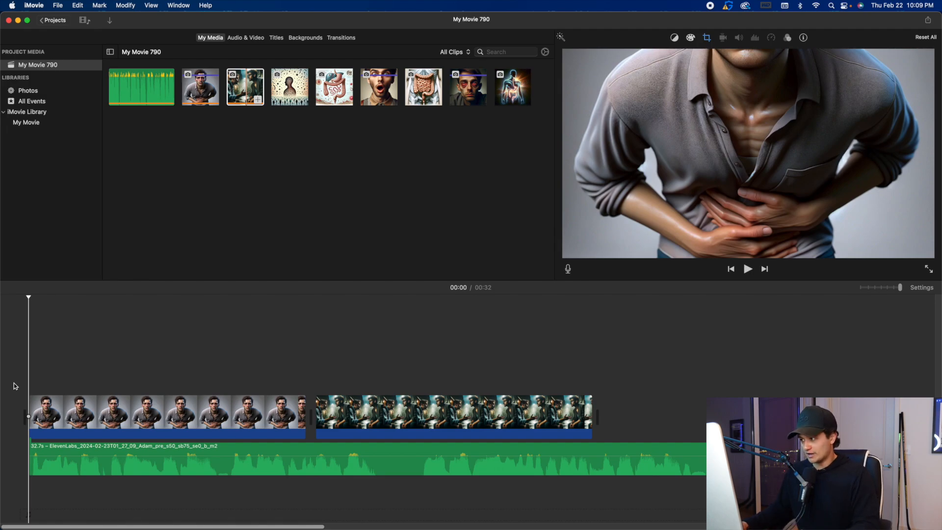
# Cut out the pause after the first voiceover sentence and trim the first image clip to end with that sentence.
pyautogui.press('space')
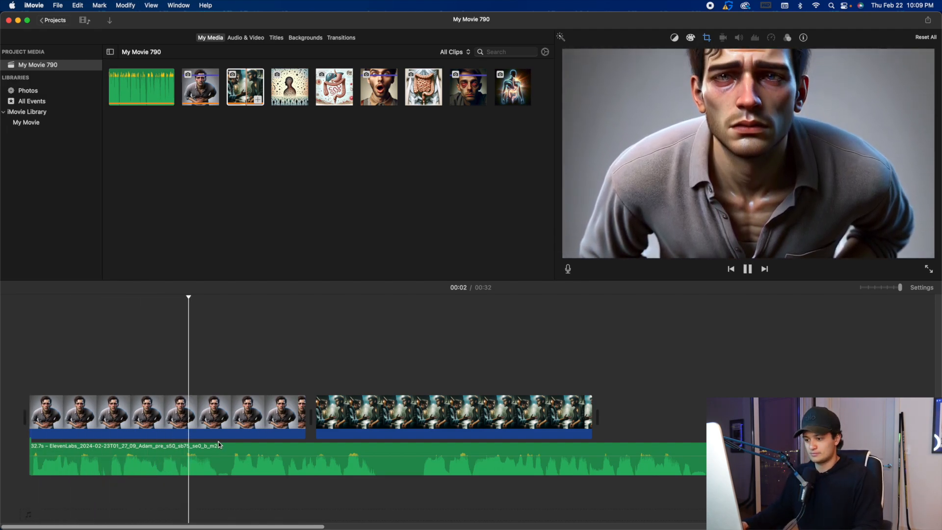
pyautogui.press('space')
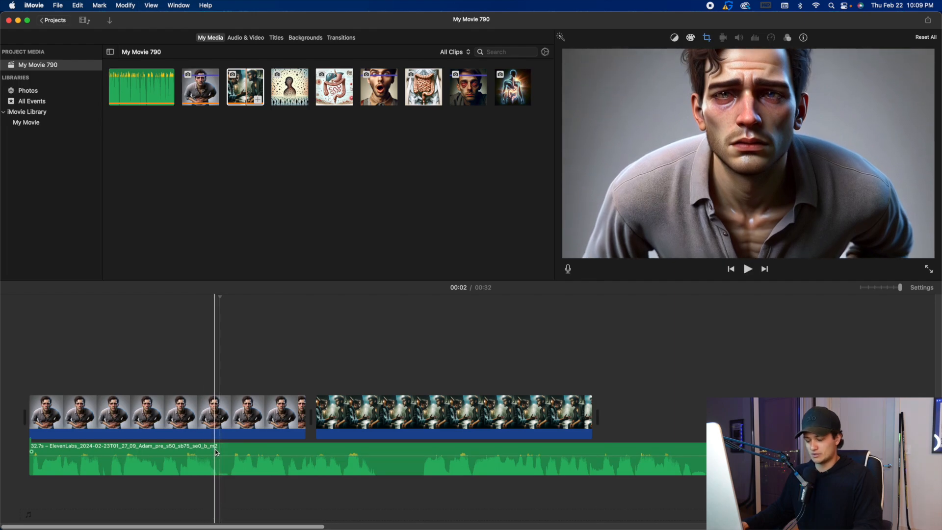
pyautogui.click(216, 451)
pyautogui.press('super+b')
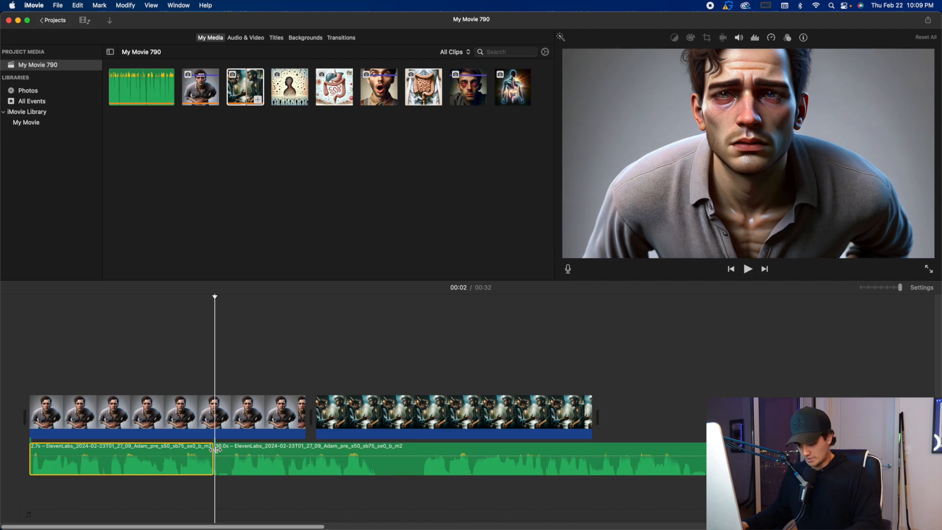
pyautogui.click(234, 453)
pyautogui.press('super+b')
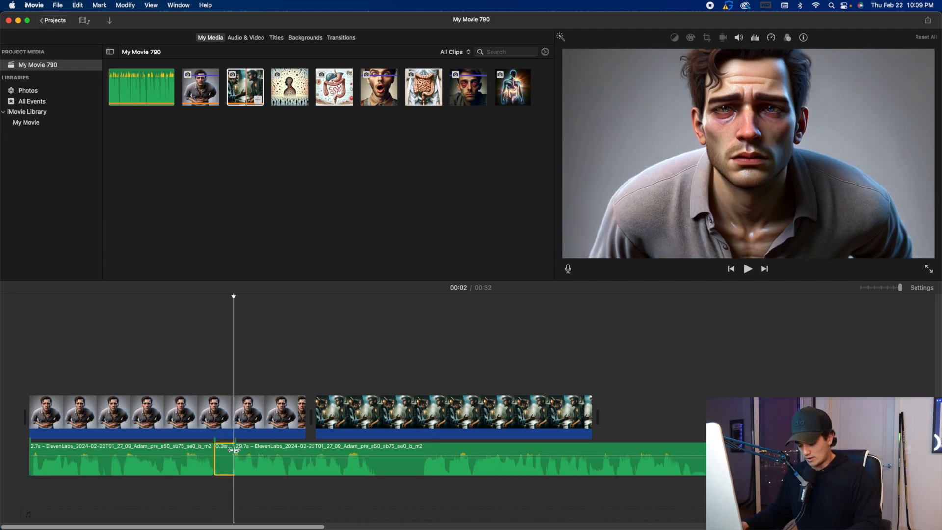
pyautogui.press('Delete')
pyautogui.moveTo(305, 417); pyautogui.dragTo(213, 417)
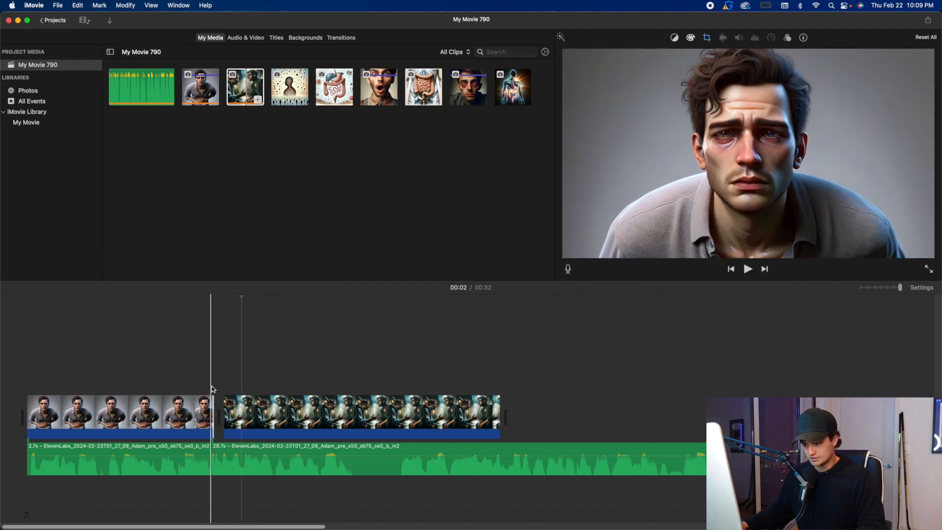
# Cut out the next voiceover pause and trim the clip of the two men talking to end with the second audio segment.
pyautogui.press('space')
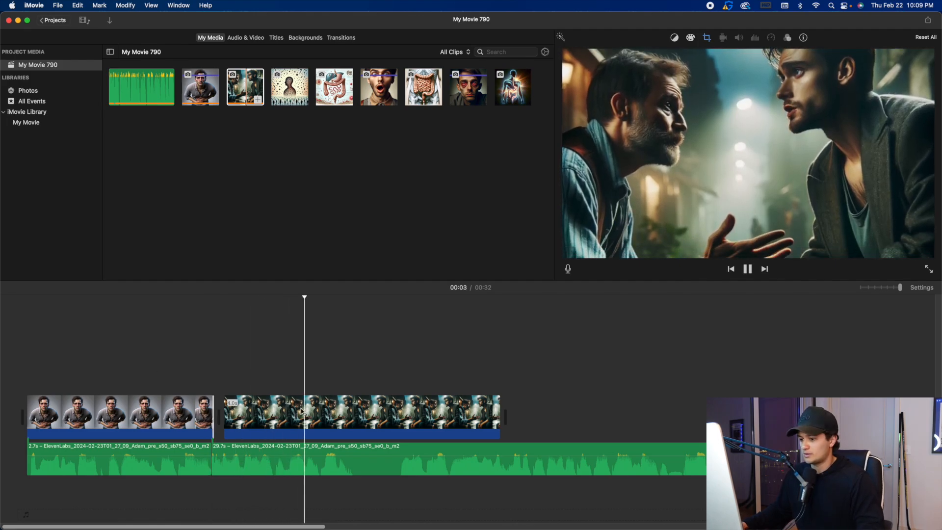
pyautogui.press('space')
pyautogui.click(356, 450)
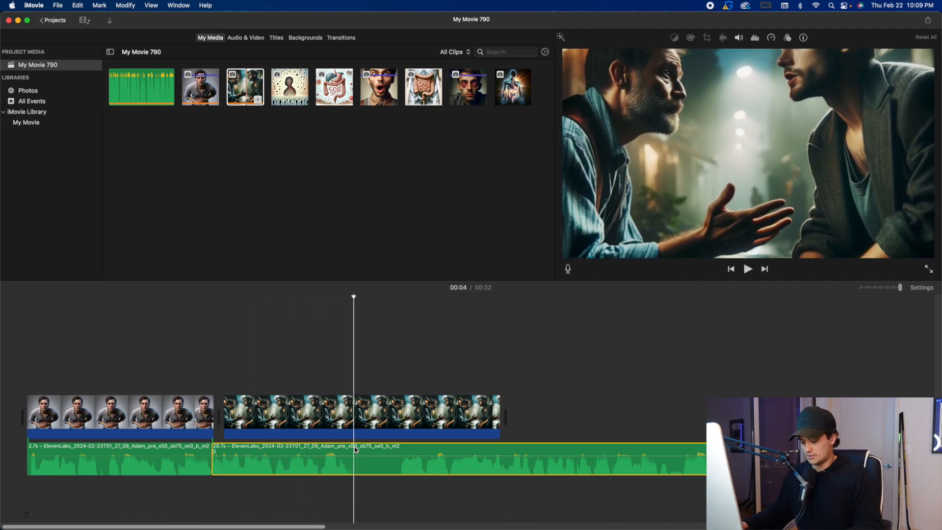
pyautogui.press('super+b')
pyautogui.click(401, 452)
pyautogui.press('super+b')
pyautogui.press('Delete')
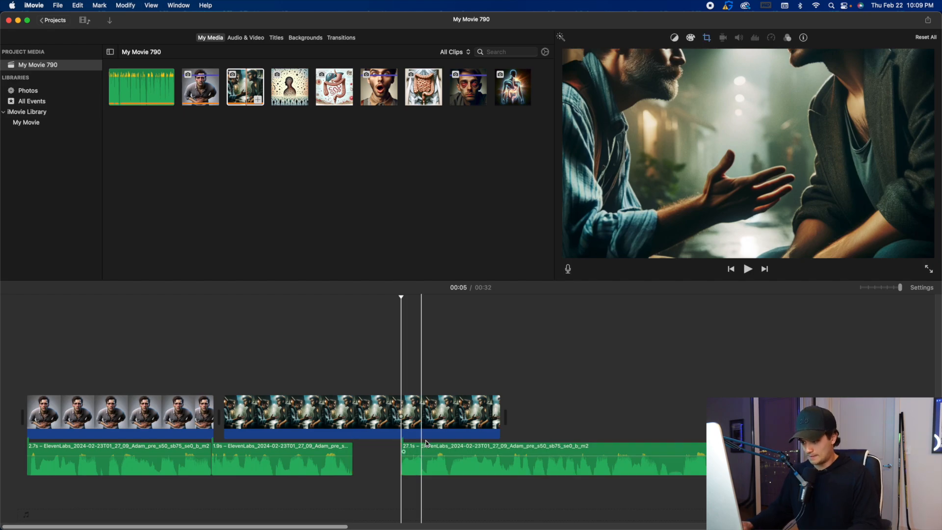
pyautogui.moveTo(499, 408); pyautogui.dragTo(350, 402)
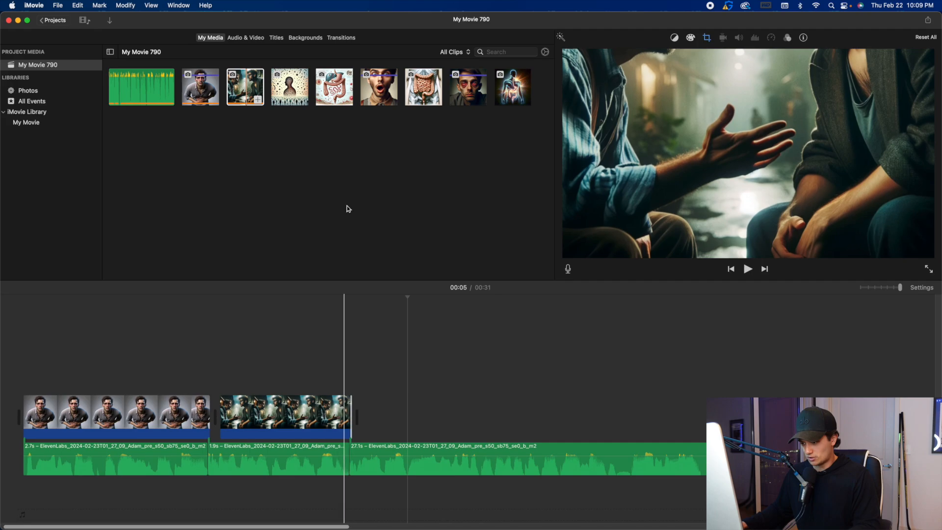
# Add the bacteria-filled silhouette image as the third clip, play it against the voiceover, and split it at the 00:06 mark.
pyautogui.press('space')
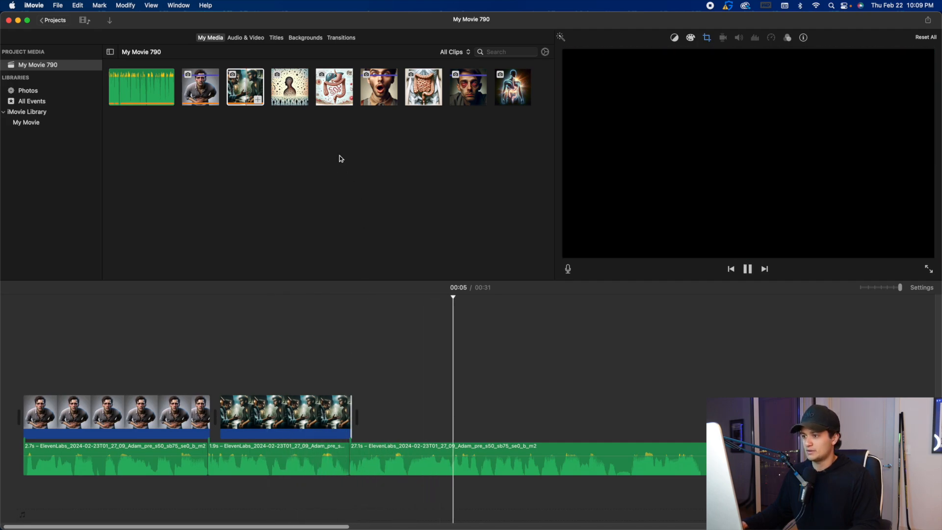
pyautogui.press('space')
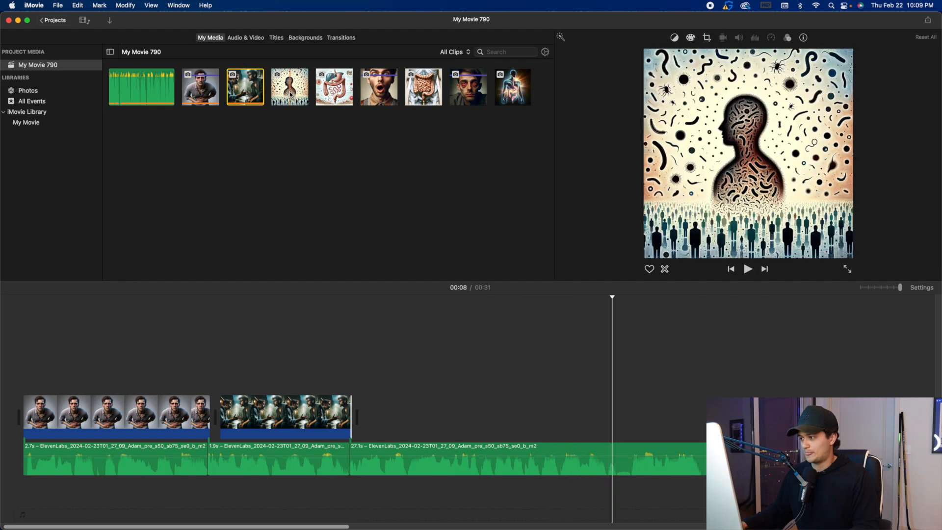
pyautogui.moveTo(500, 156); pyautogui.dragTo(330, 384)
pyautogui.press('space')
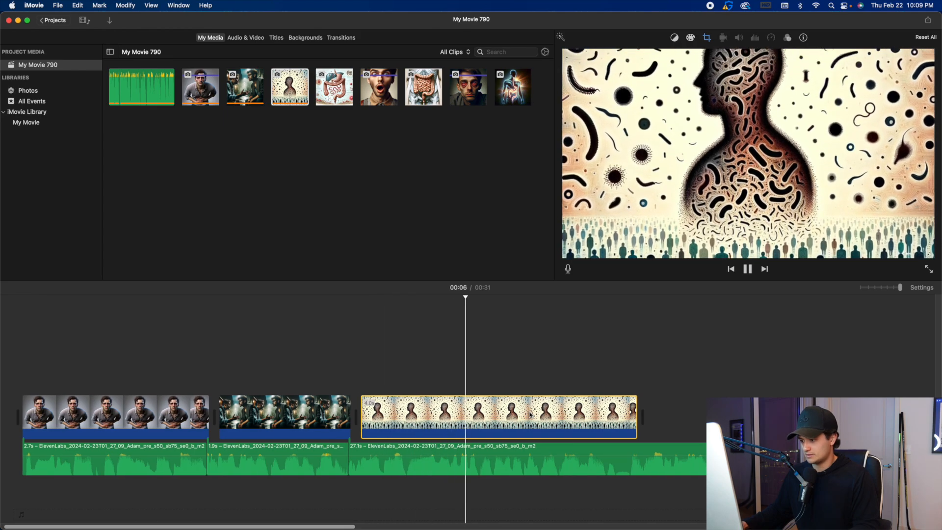
pyautogui.press('space')
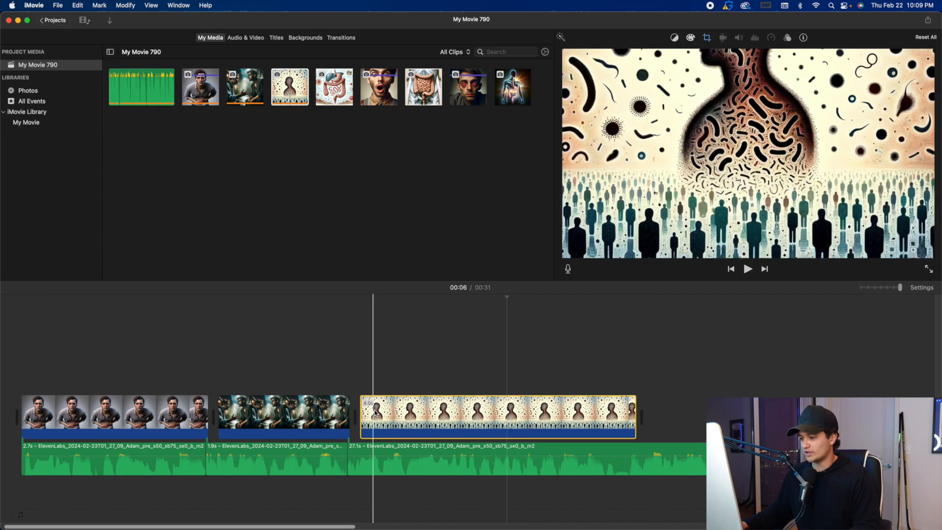
pyautogui.hscroll(-1, 506, 416)
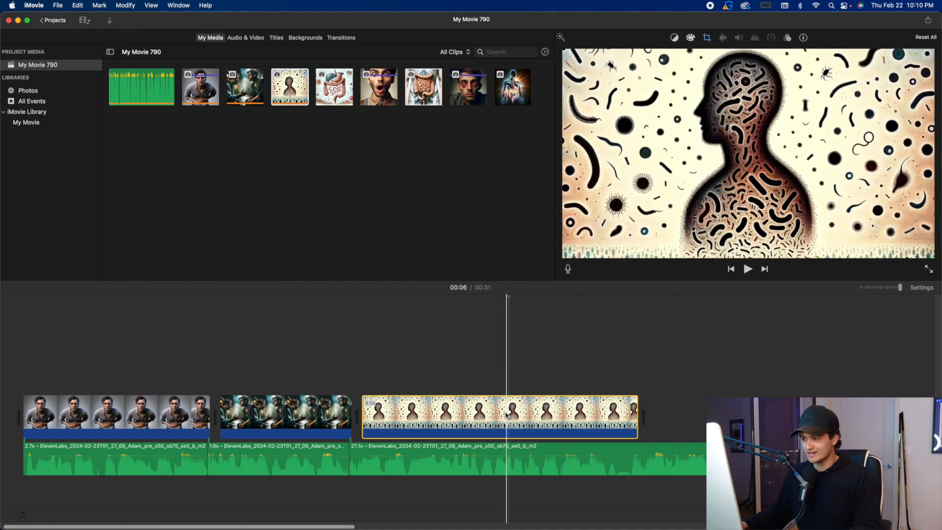
pyautogui.press('super+b')
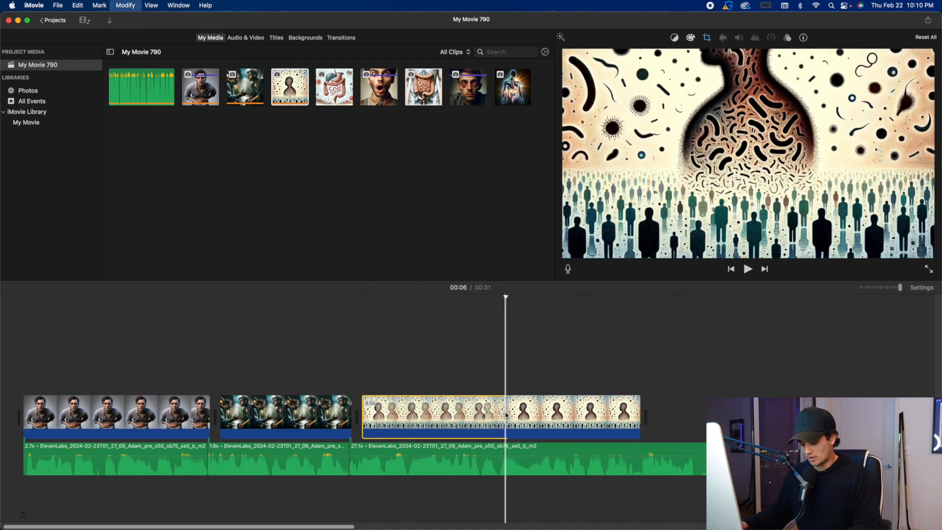
# Switch to ChatGPT, generate an image with the prompt "give me an image showing intestinal parasites in stomach", and download it.
pyautogui.click(629, 521)
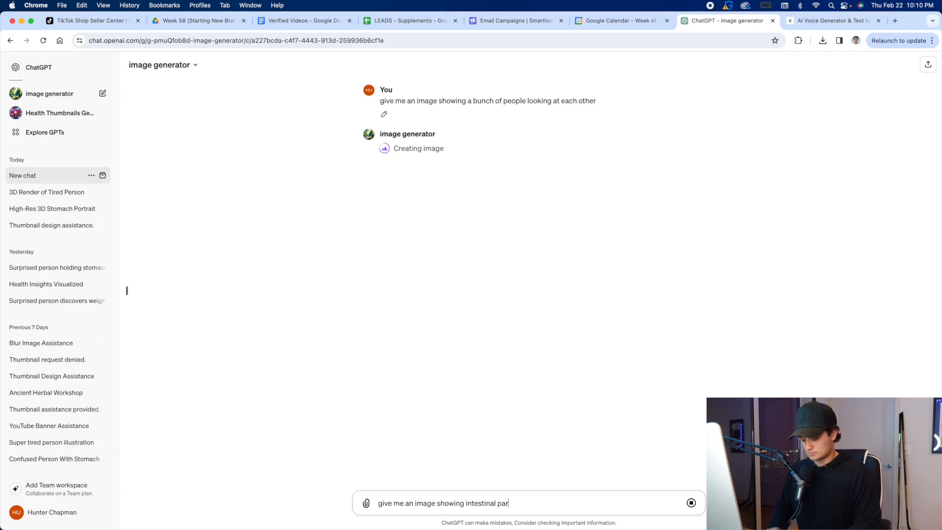
pyautogui.write('tes')
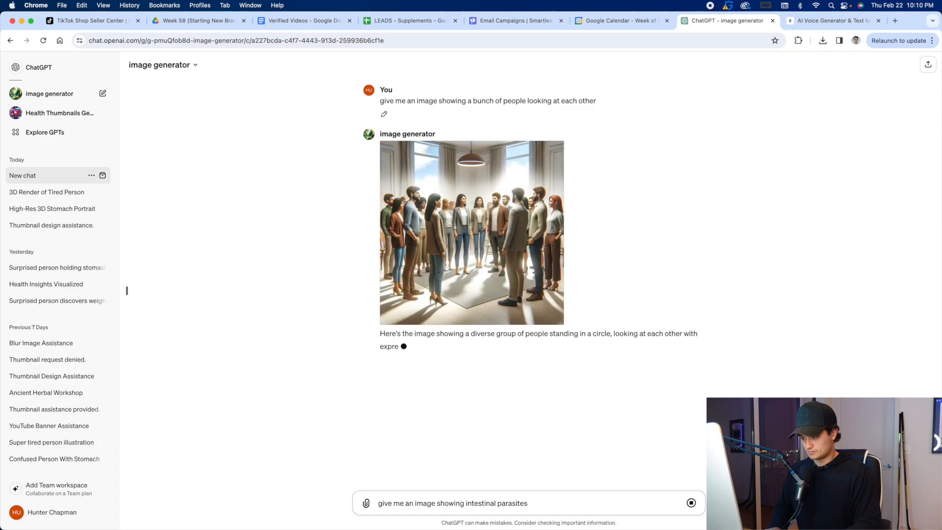
pyautogui.hotkey('shift', 'Return')
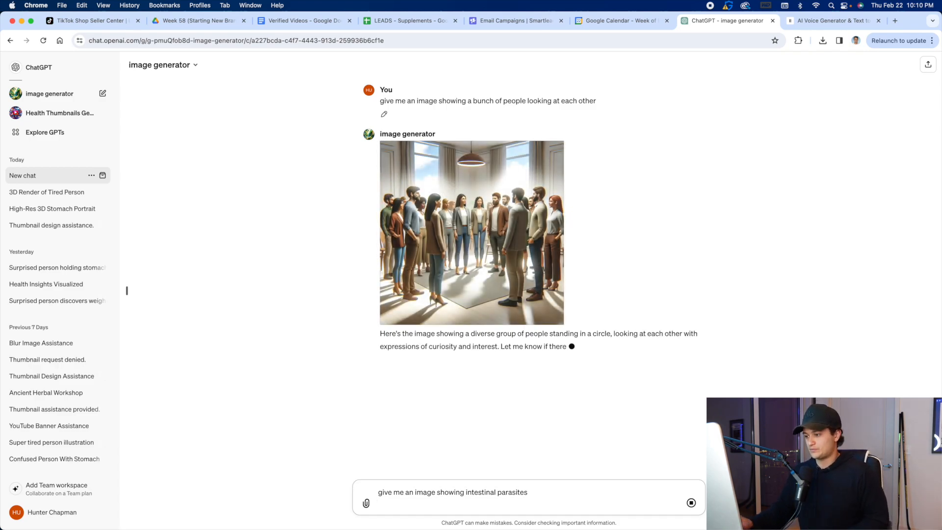
pyautogui.press('BackSpace')
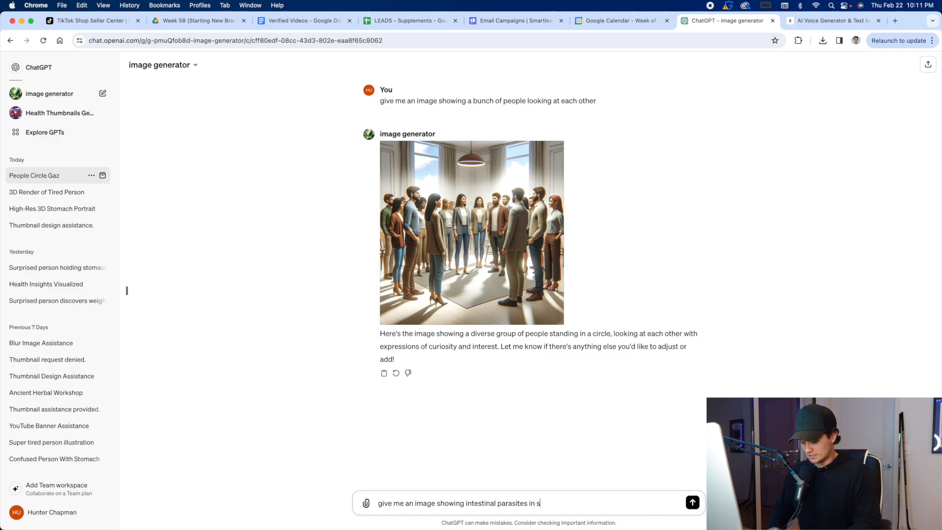
pyautogui.write('in stomach')
pyautogui.press('Return')
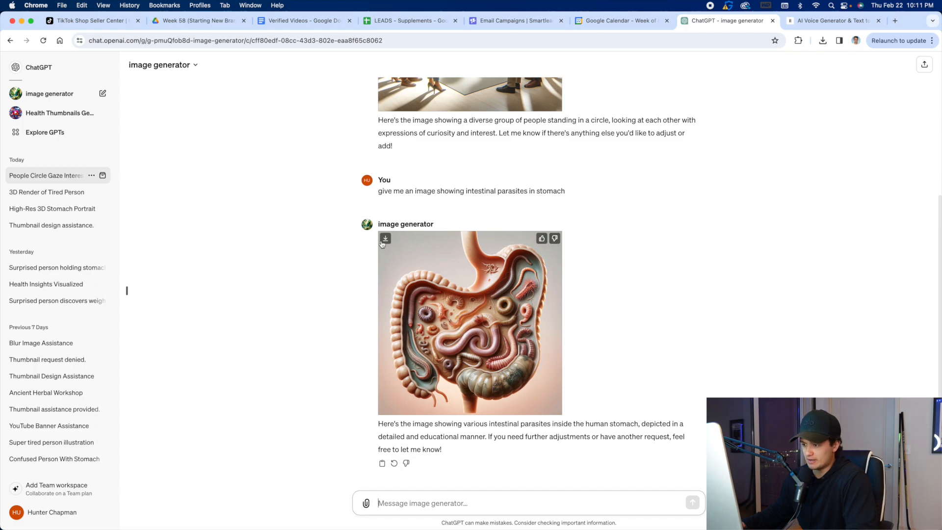
# Switch back to iMovie and import the DALL·E 2024-02-22 22.11.29 image from the Downloads folder into the project media.
pyautogui.click(693, 509)
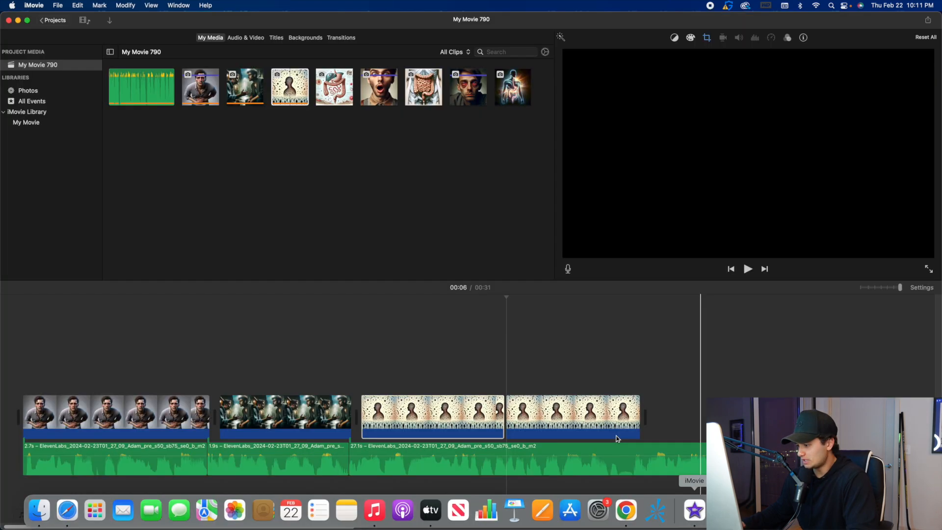
pyautogui.click(345, 197)
pyautogui.click(61, 8)
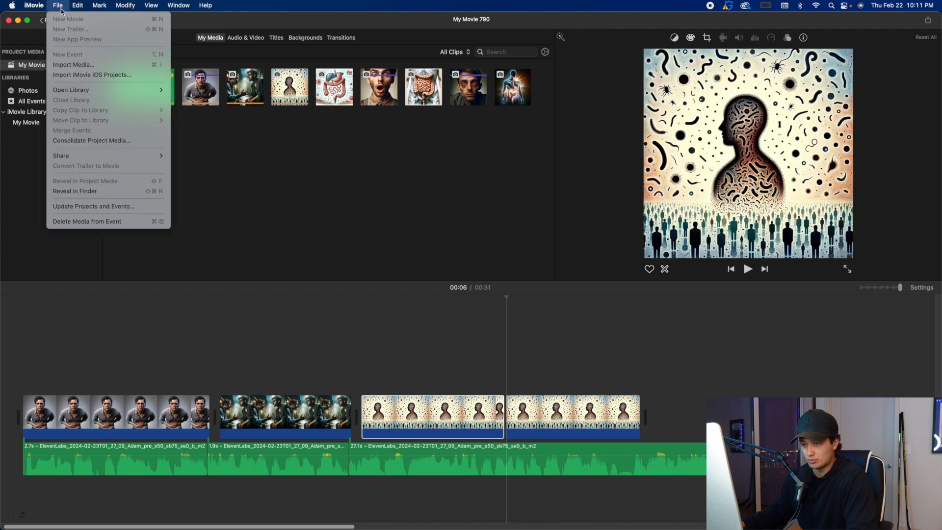
pyautogui.click(71, 66)
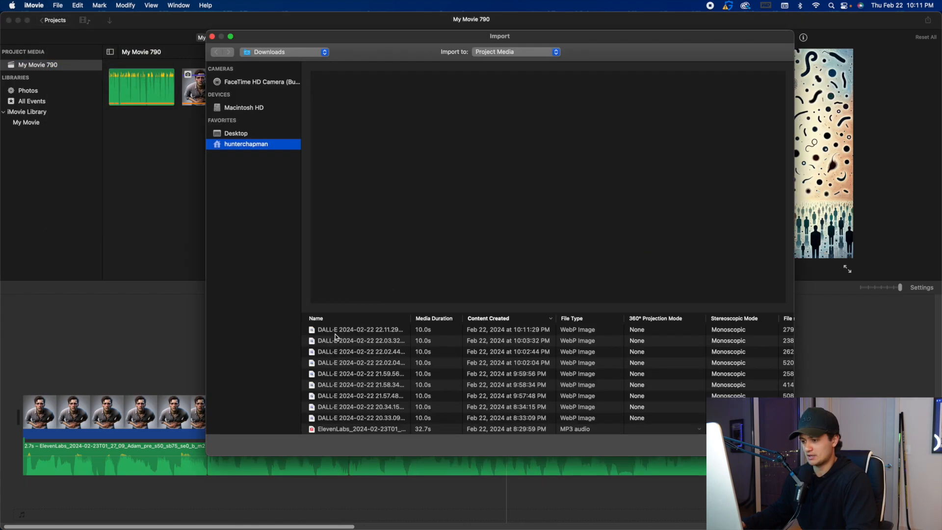
pyautogui.click(333, 330)
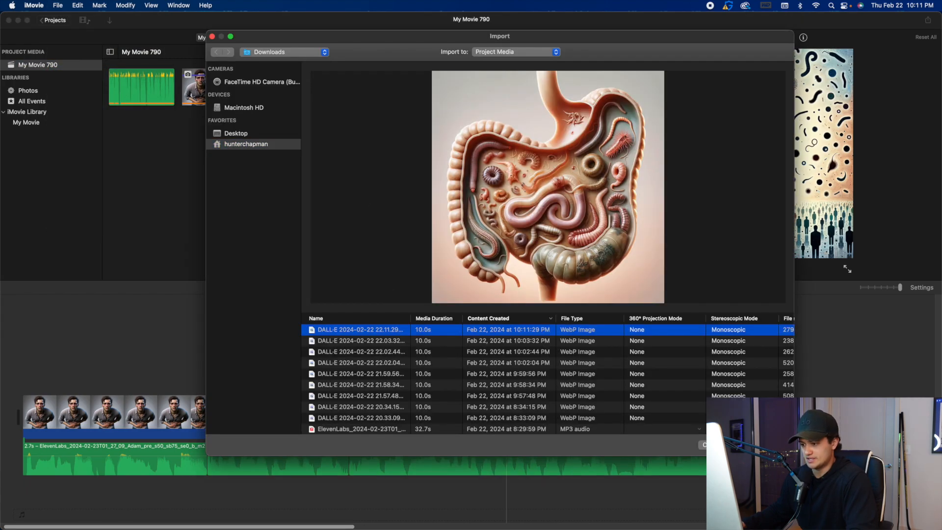
pyautogui.click(760, 445)
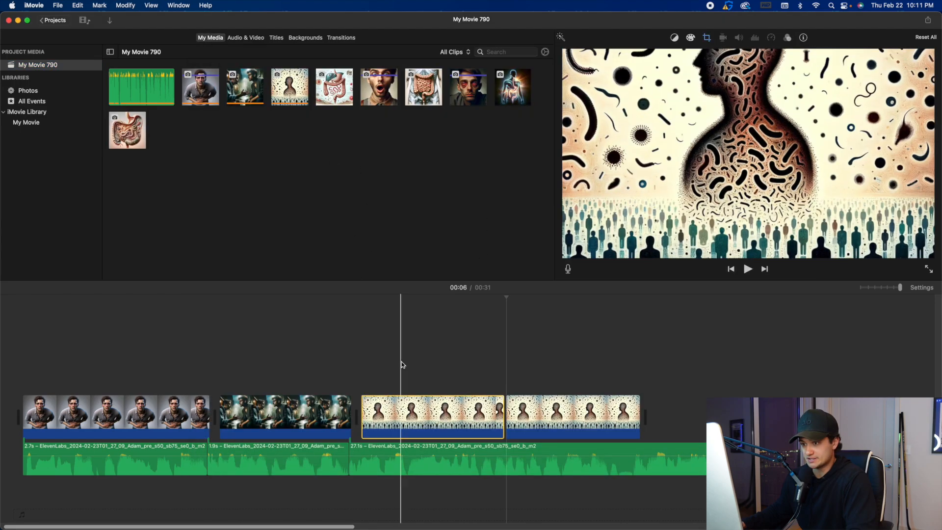
# Delete the second half of the split silhouette clip and place the intestinal parasites image as the fourth clip.
pyautogui.press('space')
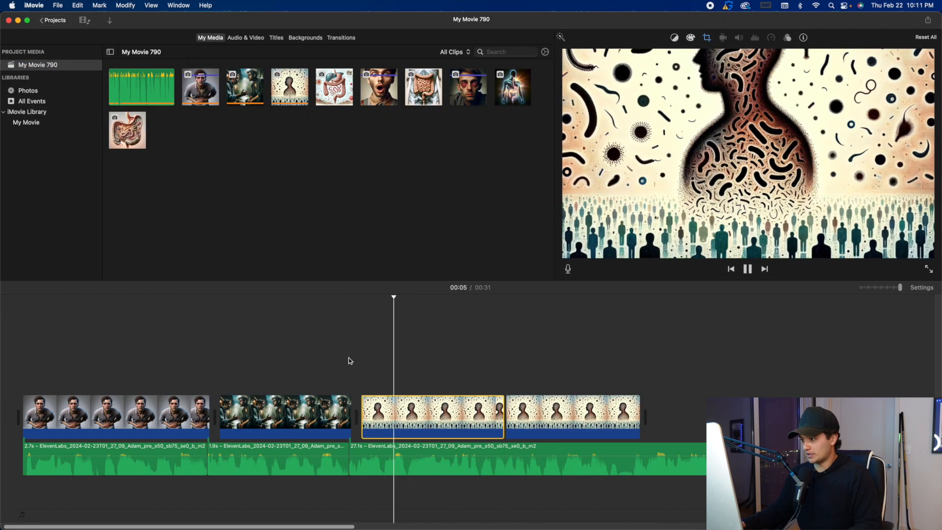
pyautogui.click(543, 422)
pyautogui.press('Delete')
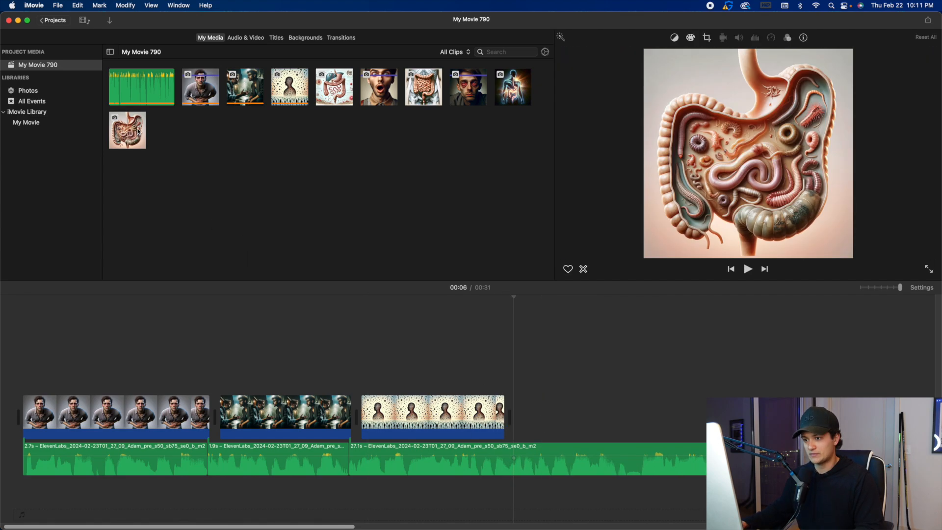
pyautogui.moveTo(549, 273); pyautogui.dragTo(510, 410)
pyautogui.press('space')
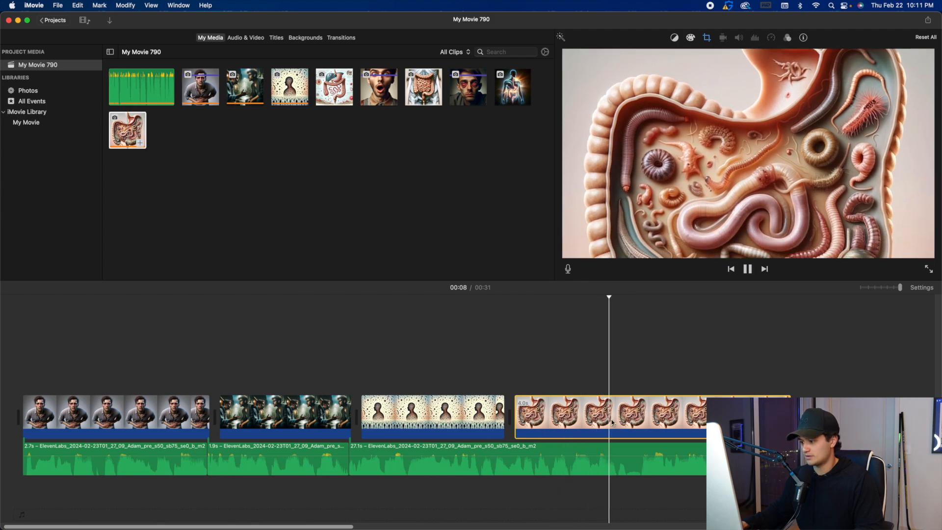
# Trim the end of the intestinal parasites clip back to the voiceover cue near 00:08 and play it back.
pyautogui.press('space')
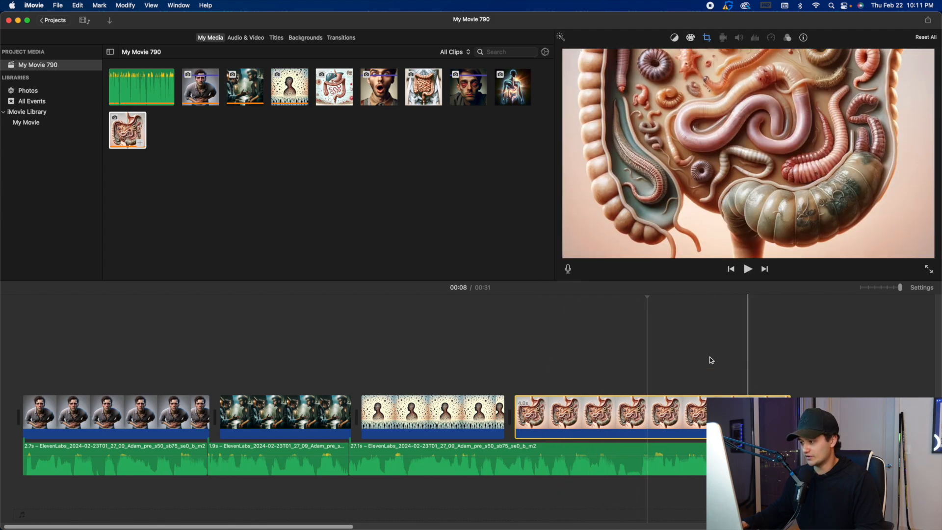
pyautogui.moveTo(789, 417); pyautogui.dragTo(630, 417)
pyautogui.press('space')
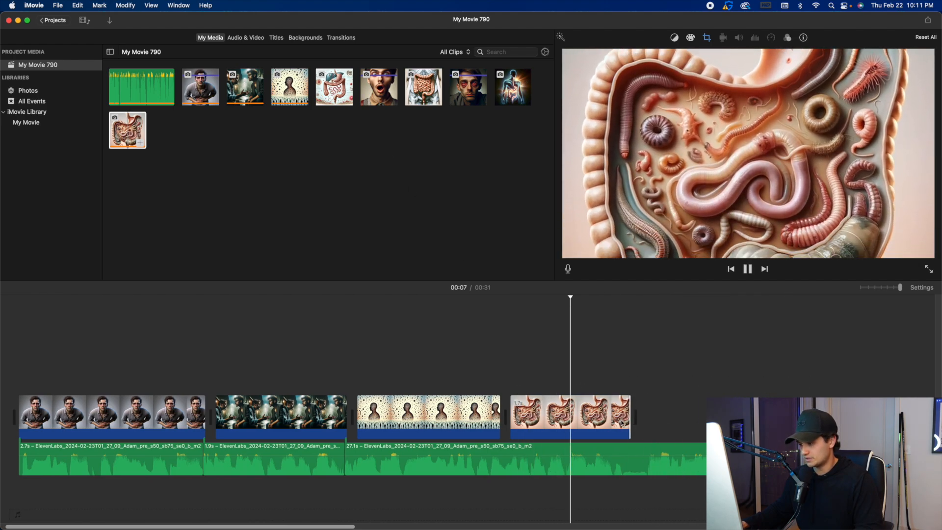
pyautogui.press('space')
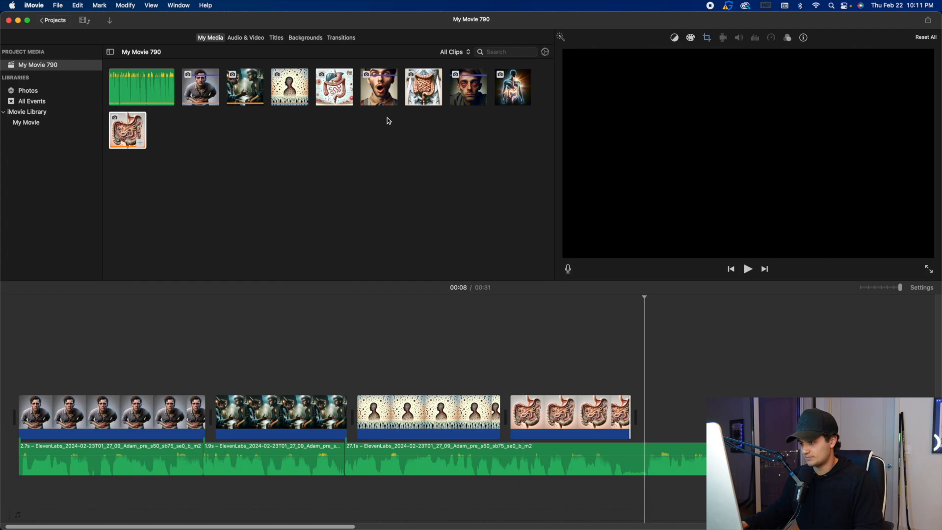
# Place the shocked man image as the fifth clip and play it against the voiceover.
pyautogui.moveTo(380, 90); pyautogui.dragTo(579, 373)
pyautogui.press('space')
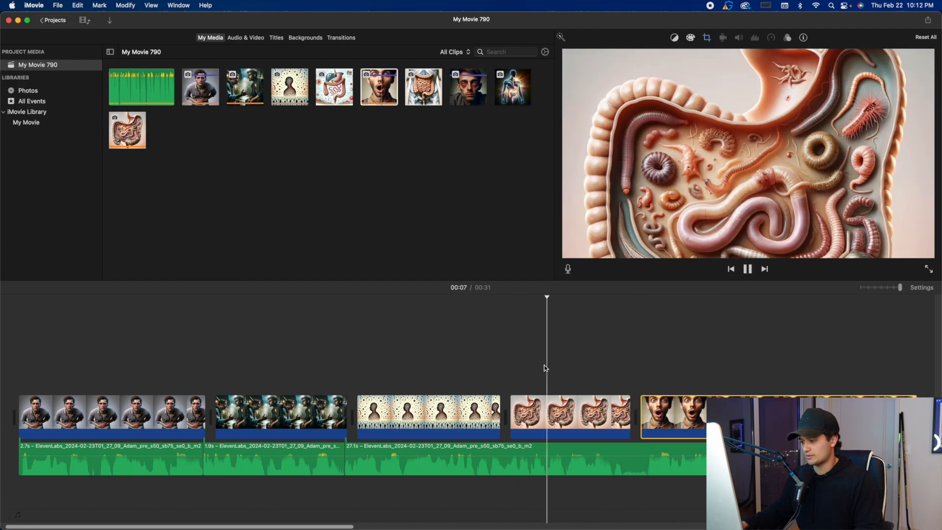
pyautogui.press('space')
# Cut the pause between 00:09 and 00:10 out of the voiceover and close the gap.
pyautogui.click(607, 450)
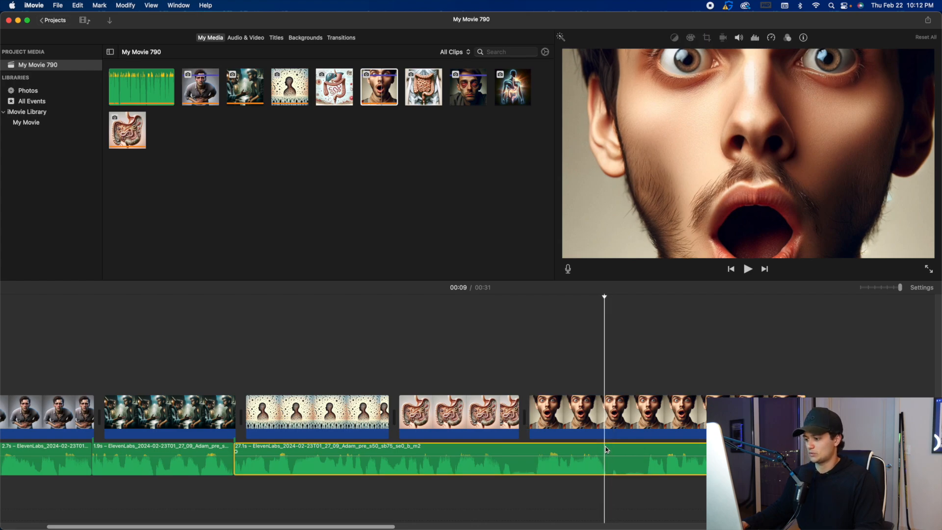
pyautogui.press('super+b')
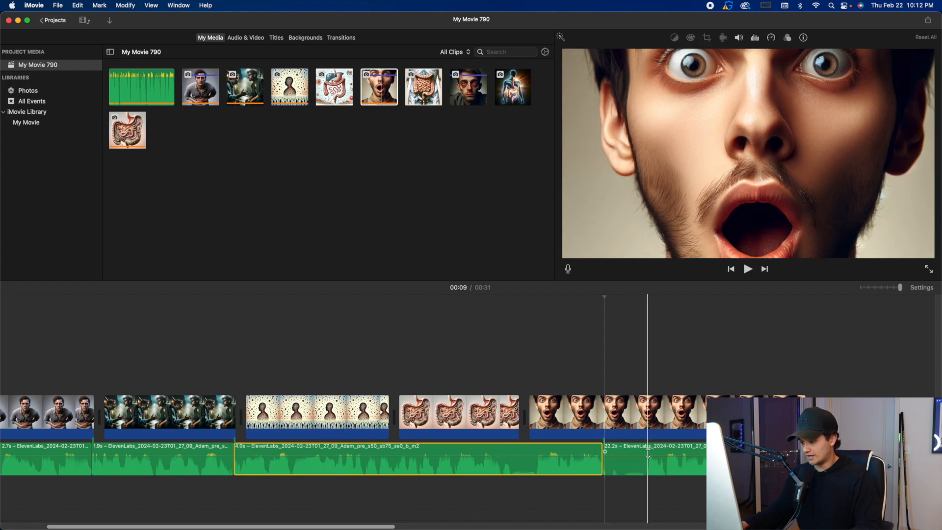
pyautogui.click(649, 452)
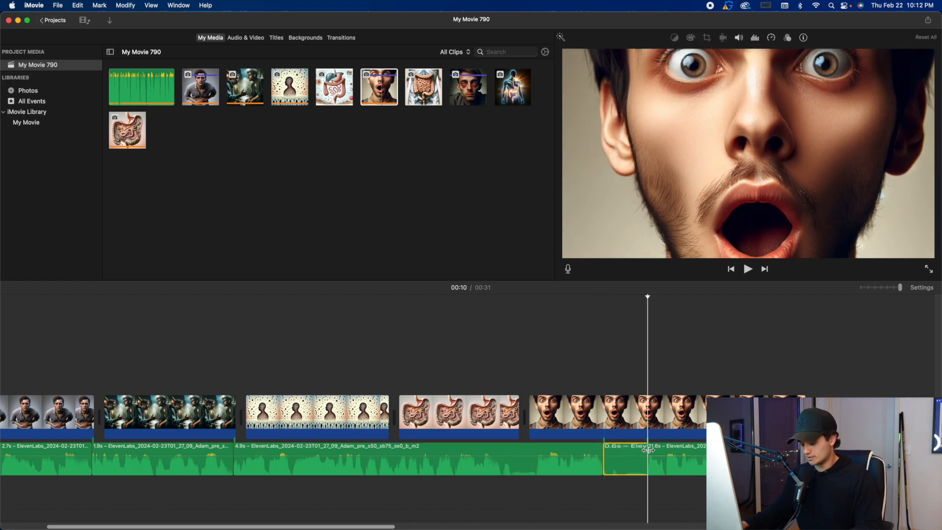
pyautogui.press('Delete')
pyautogui.moveTo(667, 450); pyautogui.dragTo(622, 450)
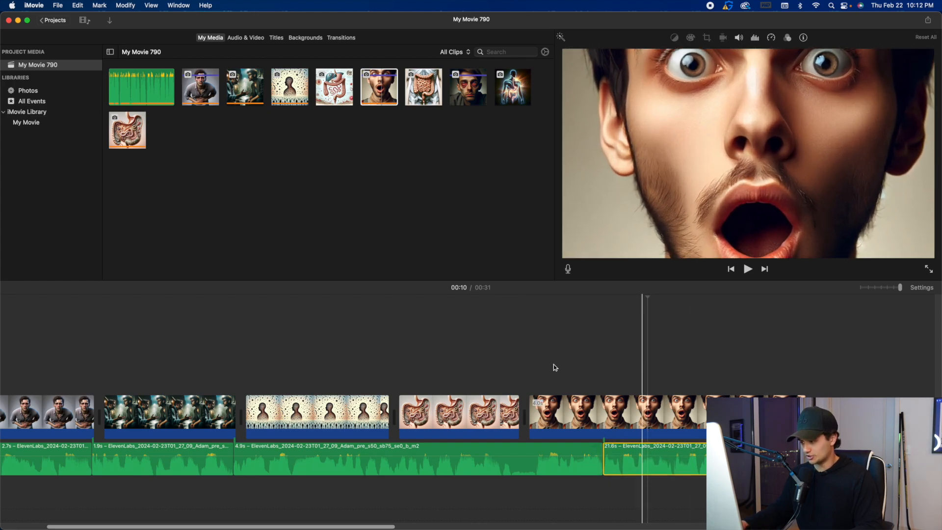
# Trim the shocked man clip to the voiceover cut, then add the intestines image as the sixth clip and play it.
pyautogui.moveTo(804, 410); pyautogui.dragTo(600, 410)
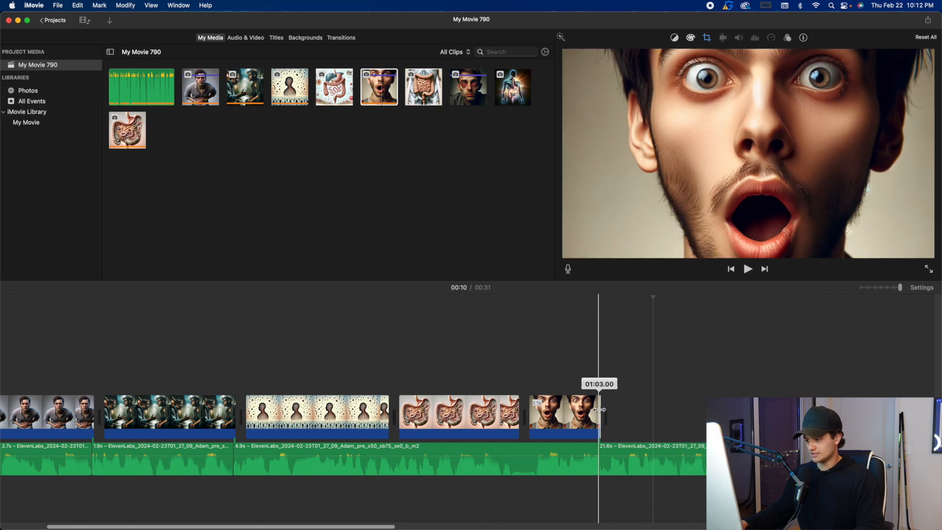
pyautogui.press('space')
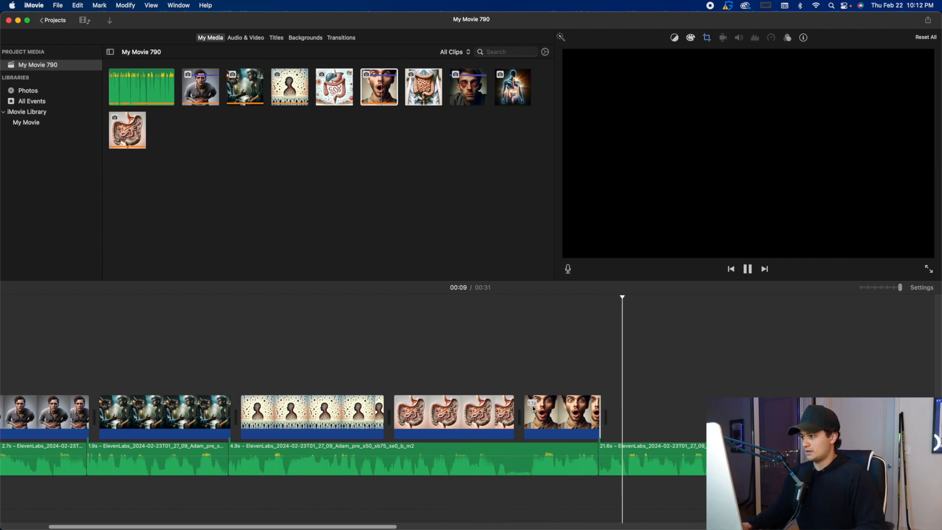
pyautogui.press('space')
pyautogui.moveTo(426, 97); pyautogui.dragTo(633, 406)
pyautogui.press('space')
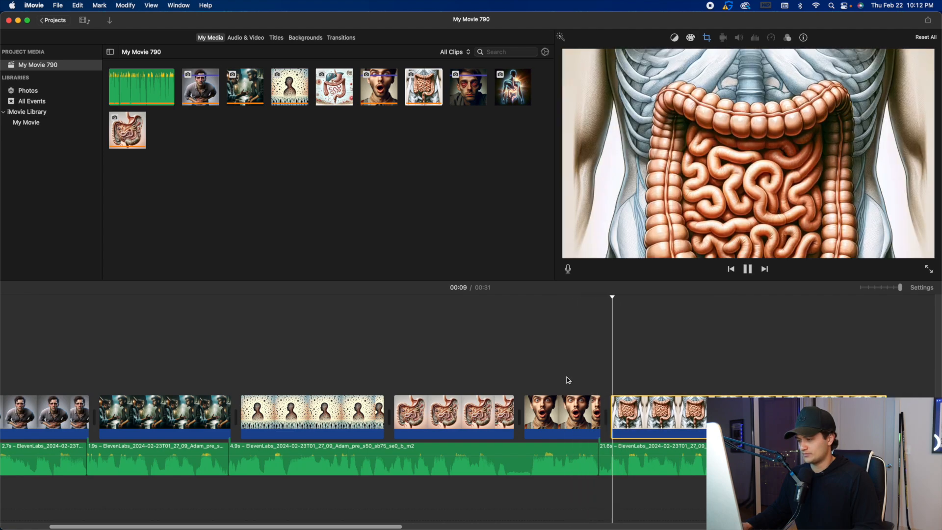
pyautogui.click(600, 446)
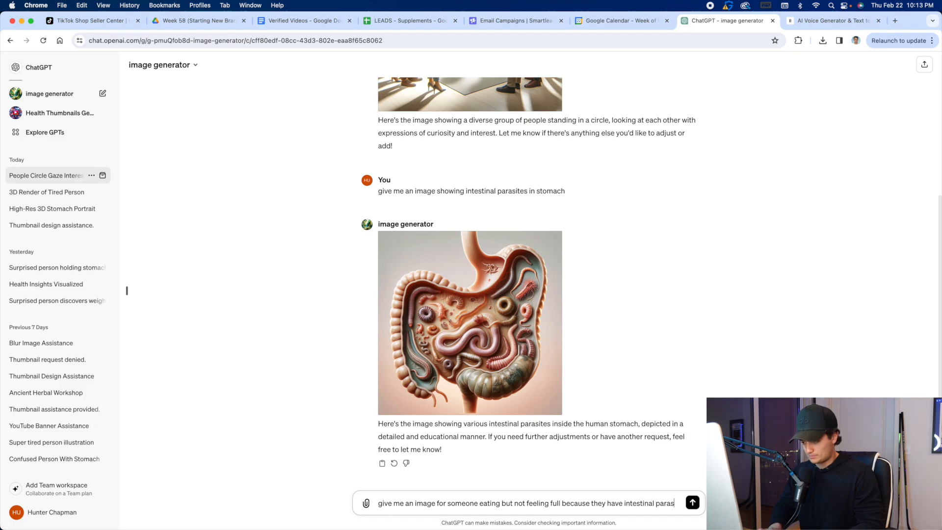
# In ChatGPT, generate an image with the prompt "give me an image for someone eating but not feeling full because they have intestinal parasites".
pyautogui.write('s')
pyautogui.press('Return')
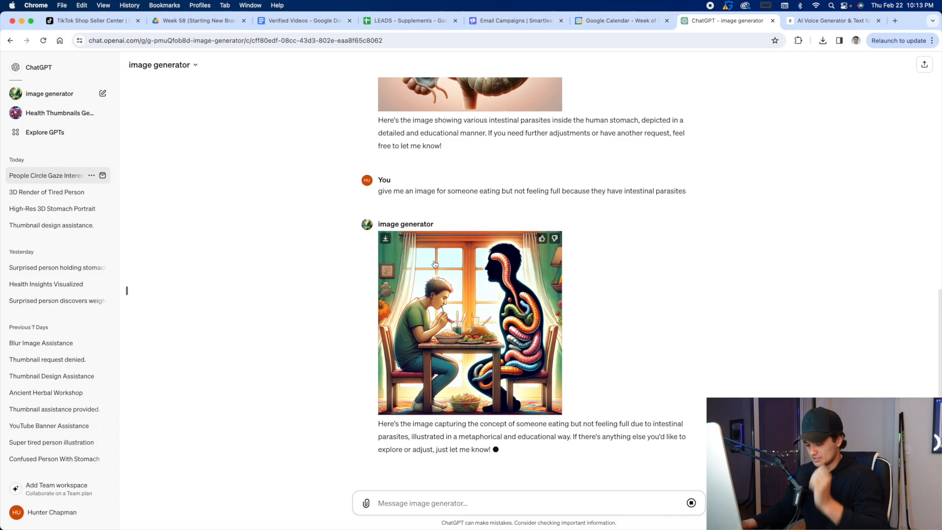
# Generate another image with the prompt "give me one of someone eating and not feeling full" and compare it with the previous one.
pyautogui.write('give me one of someone eating and not feeling full')
pyautogui.hotkey('shift', 'Return')
pyautogui.press('BackSpace')
pyautogui.press('Return')
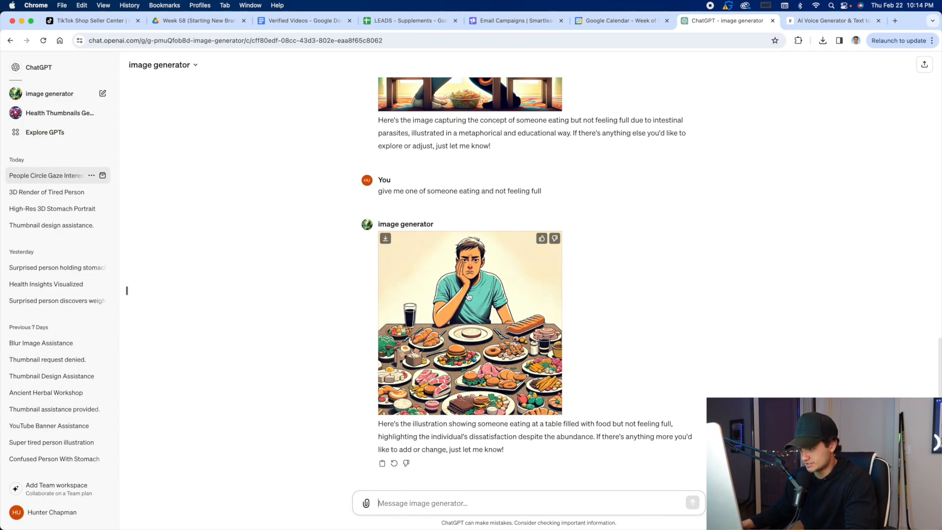
pyautogui.scroll(3, 468, 296)
pyautogui.scroll(-2, 467, 301)
pyautogui.scroll(1, 523, 319)
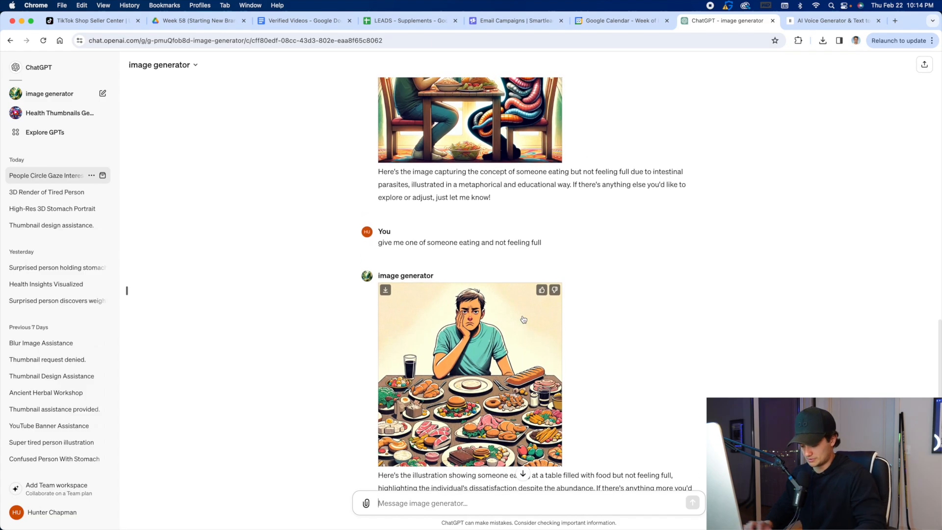
pyautogui.scroll(-2, 471, 392)
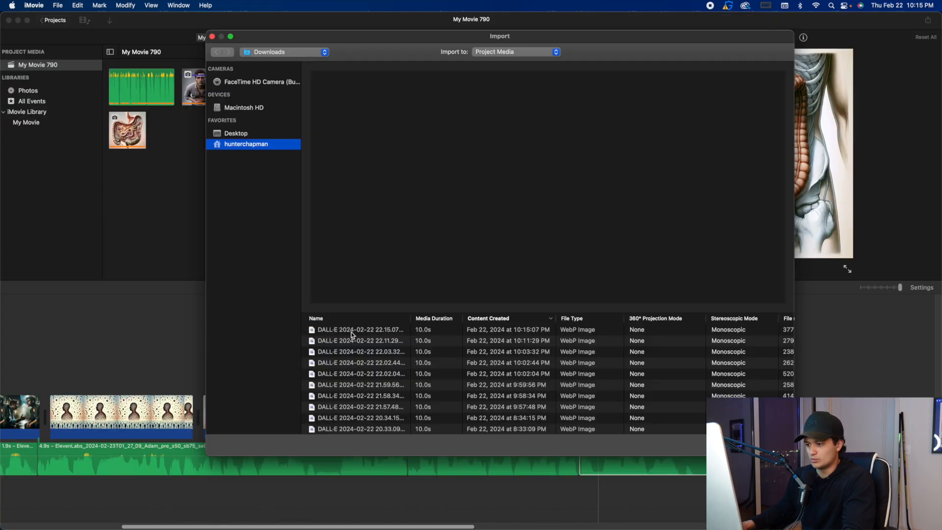
# Switch to iMovie, import the realistic image of the man eating, and trim the intestines clip to the end of its voiceover segment.
pyautogui.doubleClick(584, 329)
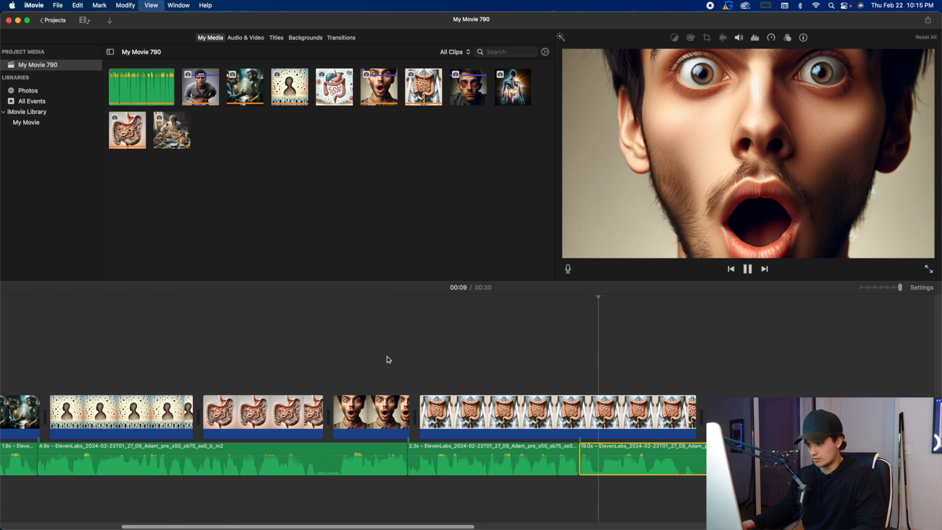
pyautogui.press('space')
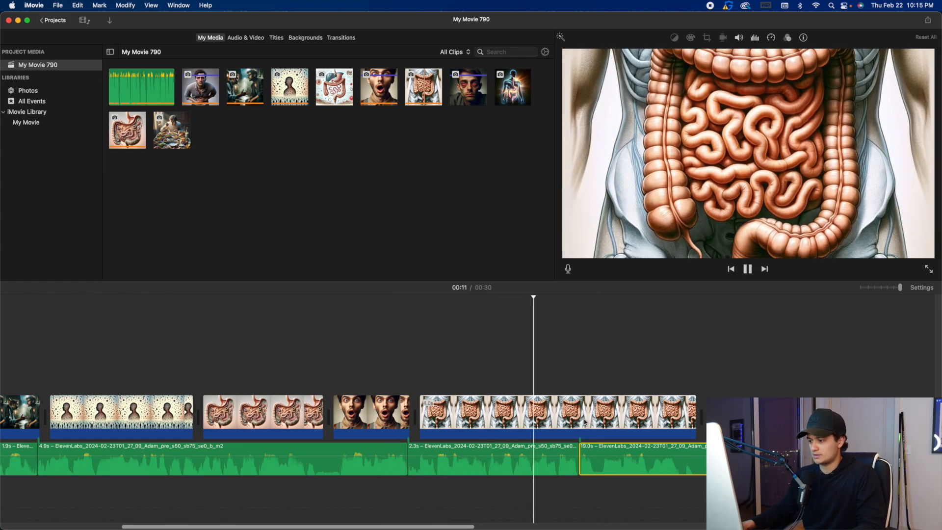
pyautogui.press('space')
pyautogui.moveTo(696, 412); pyautogui.dragTo(569, 409)
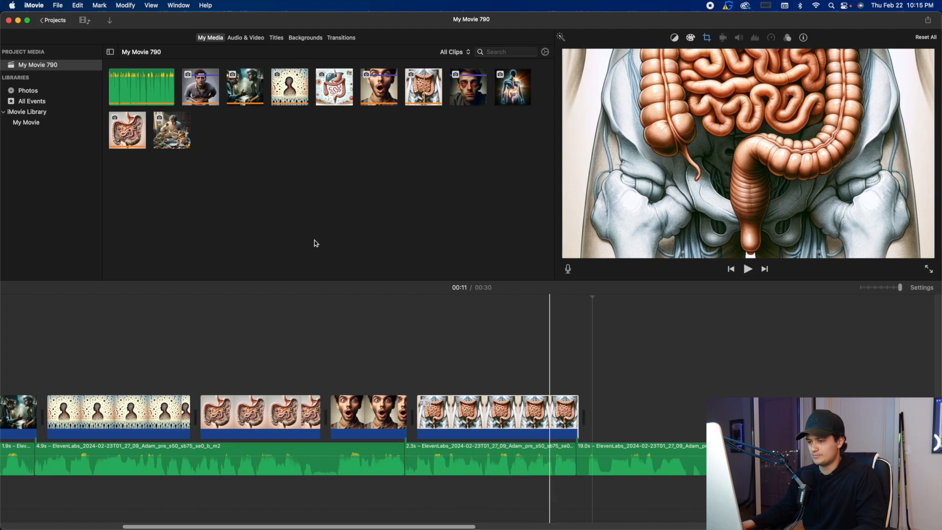
# Place the image of the man eating as the seventh clip and play it against the voiceover.
pyautogui.moveTo(172, 130); pyautogui.dragTo(580, 389)
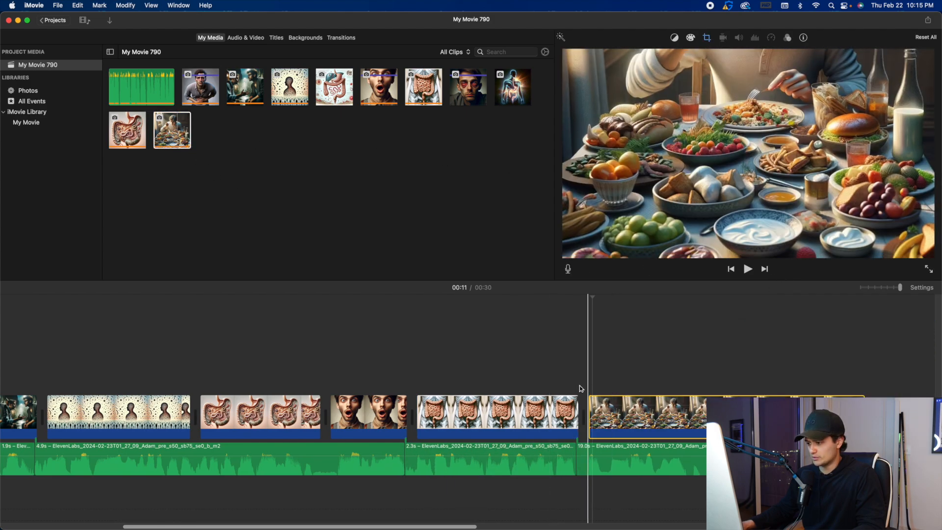
pyautogui.press('space')
pyautogui.hscroll(3, 570, 387)
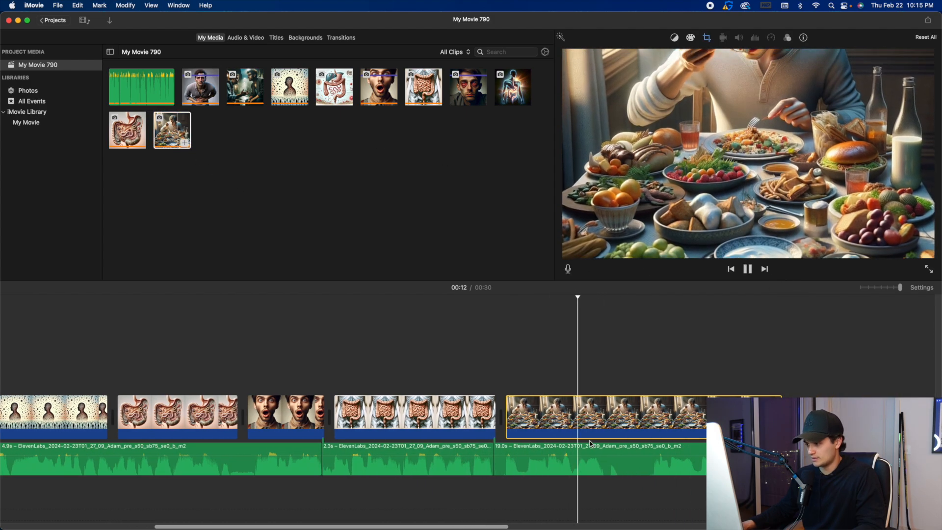
# Cut the pause at 00:13 out of the voiceover, close the gap, and play back the join.
pyautogui.click(621, 451)
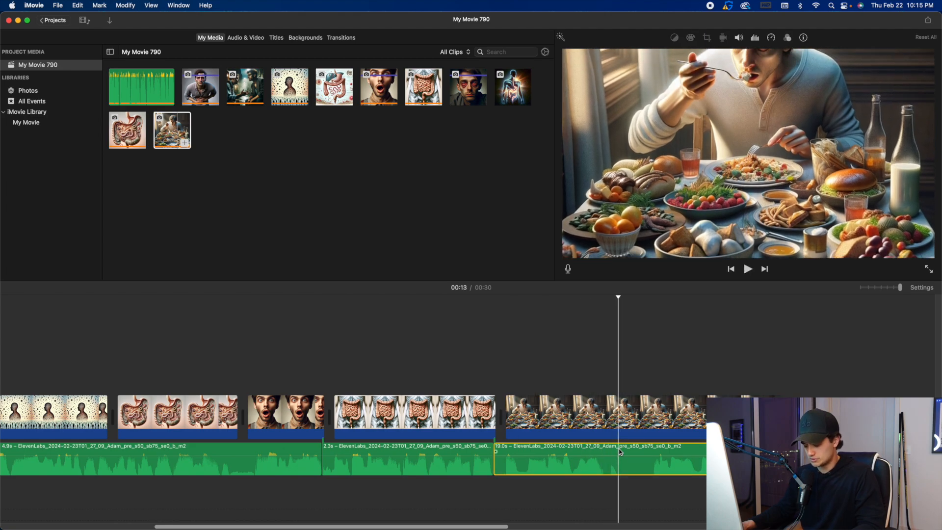
pyautogui.press('super+b')
pyautogui.click(654, 451)
pyautogui.press('super+b')
pyautogui.press('Delete')
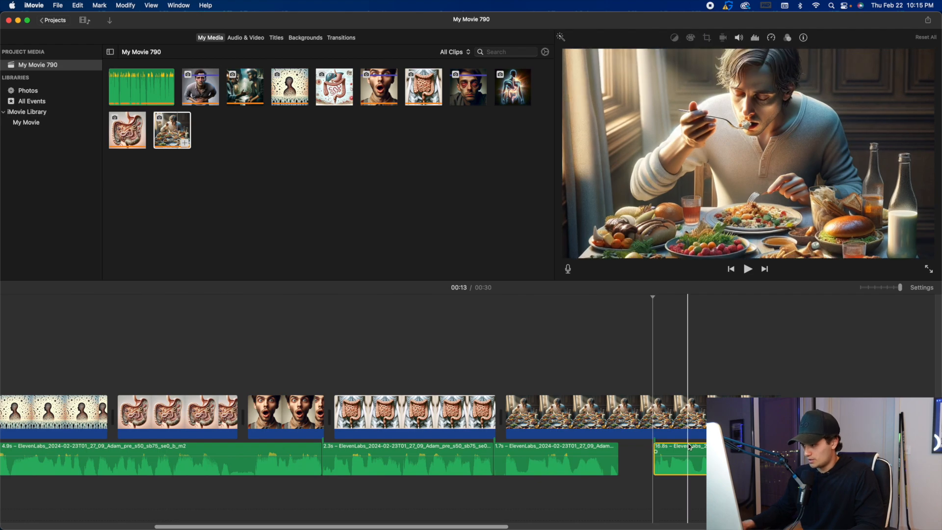
pyautogui.press('space')
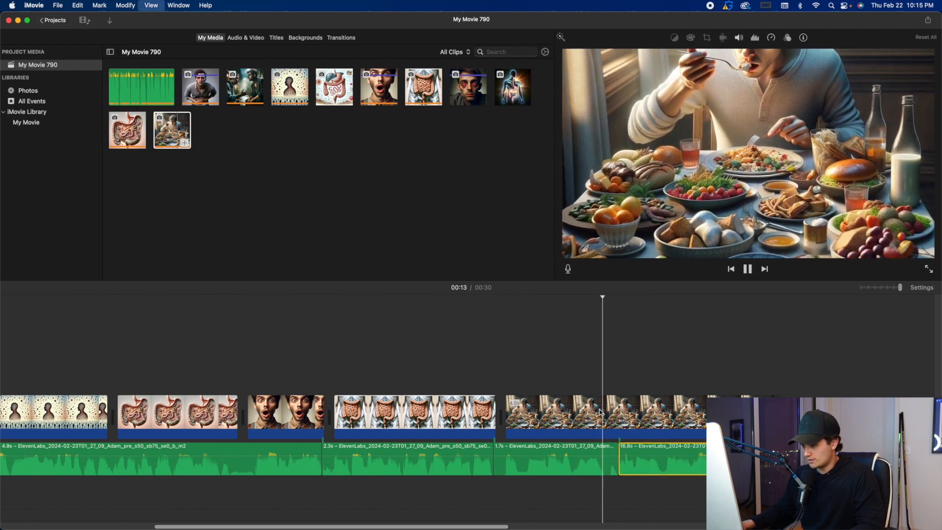
# Trim the eating clip to the voiceover cut and add the red-eyed man image as the eighth clip, playing it back.
pyautogui.moveTo(781, 415); pyautogui.dragTo(622, 415)
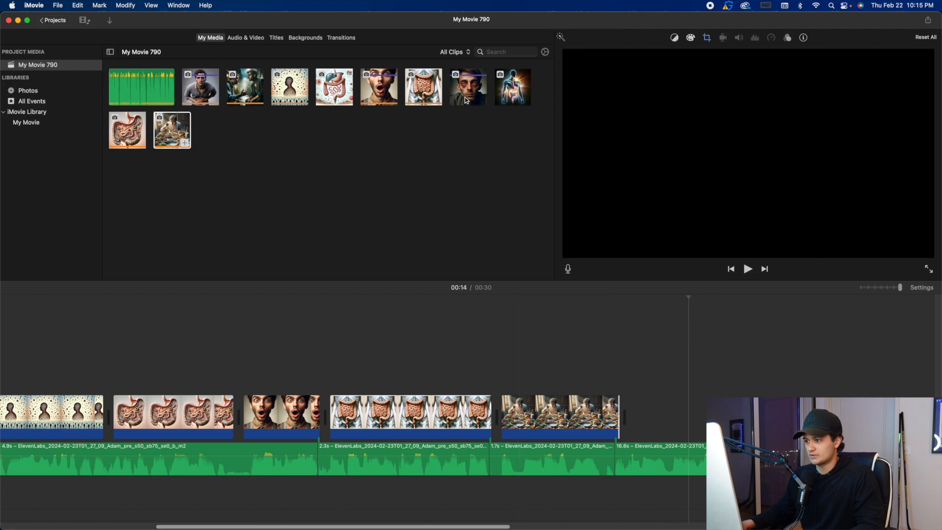
pyautogui.moveTo(467, 101); pyautogui.dragTo(600, 404)
pyautogui.press('space')
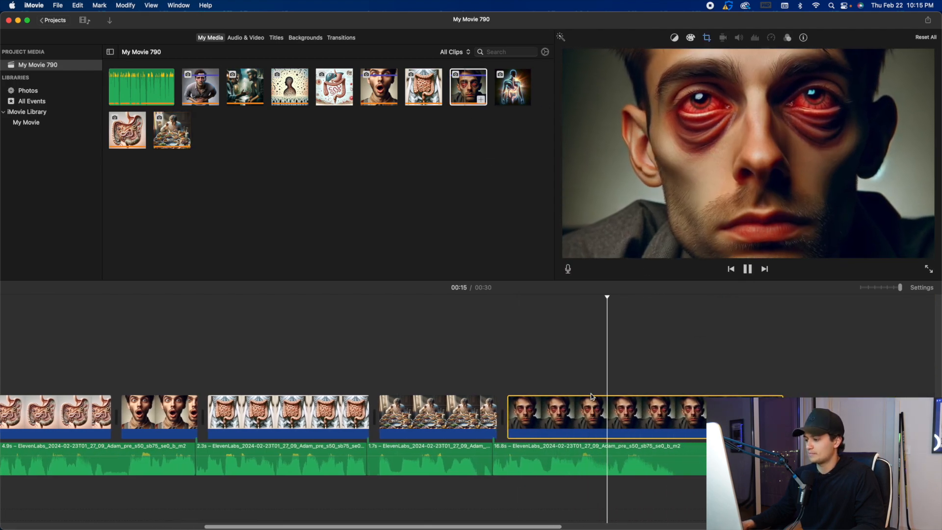
# Cut the pause between 00:15 and 00:16 out of the voiceover and move the remaining audio up to the cut.
pyautogui.click(676, 455)
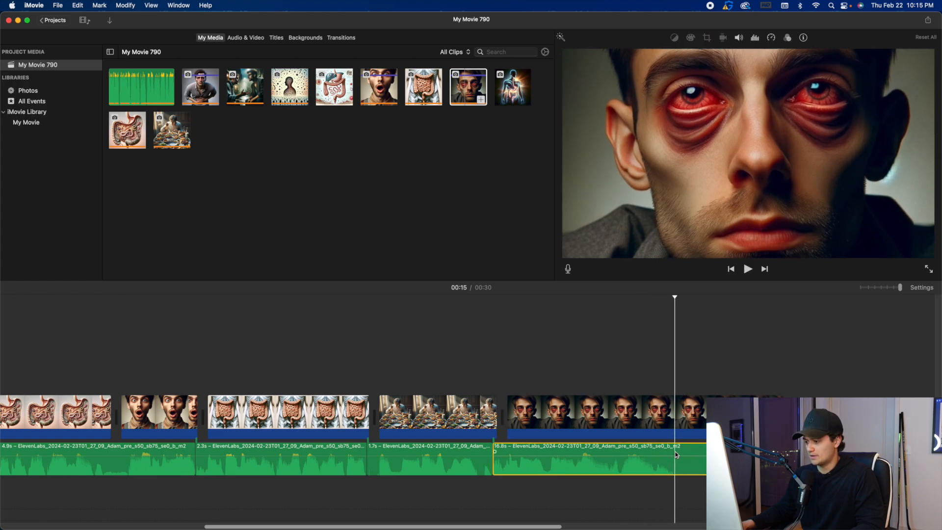
pyautogui.press('super+b')
pyautogui.click(726, 457)
pyautogui.press('super+b')
pyautogui.press('Delete')
pyautogui.moveTo(731, 451); pyautogui.dragTo(682, 446)
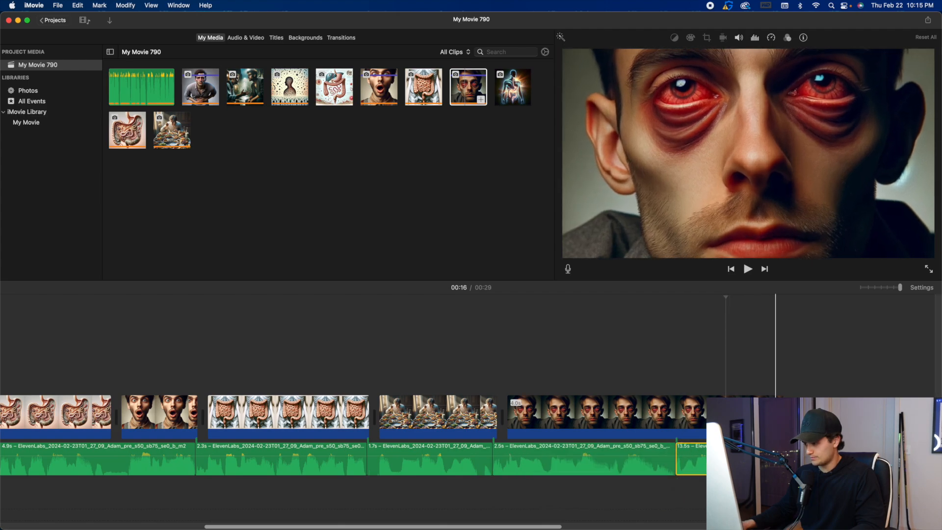
# Trim the red-eyed man clip to the voiceover cut, then add the glowing digestive system image as the ninth clip and play it.
pyautogui.moveTo(782, 414); pyautogui.dragTo(673, 407)
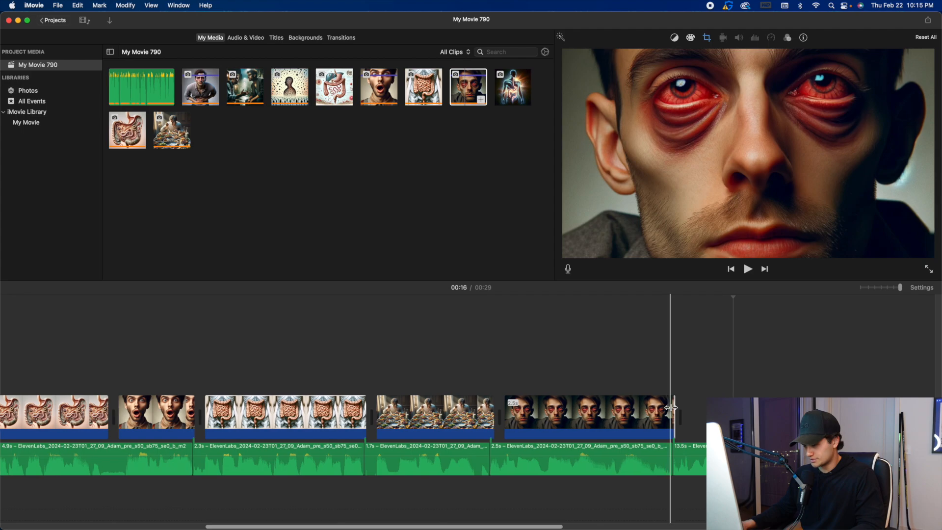
pyautogui.press('space')
pyautogui.moveTo(513, 87); pyautogui.dragTo(576, 400)
pyautogui.click(500, 380)
pyautogui.press('space')
pyautogui.hscroll(3, 501, 381)
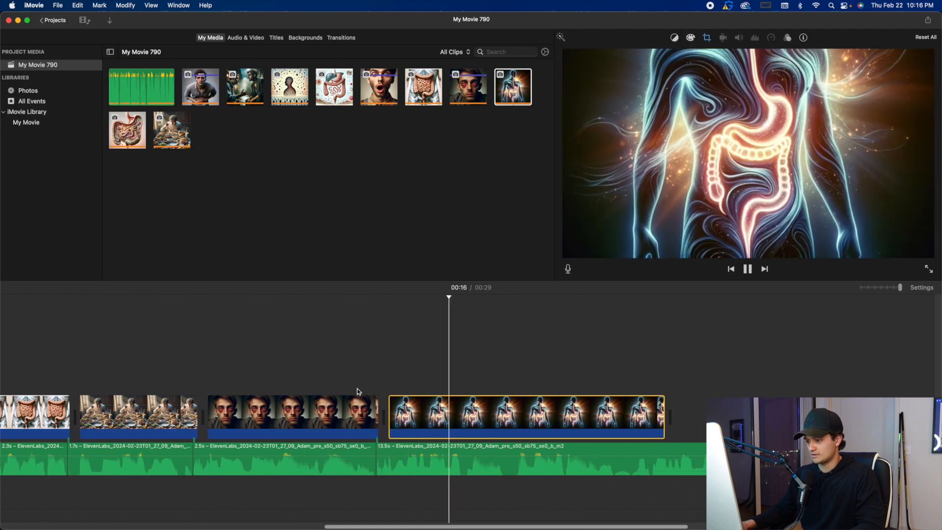
# Cut the short pause at 00:17 out of the voiceover and close the gap.
pyautogui.click(505, 450)
pyautogui.press('super+b')
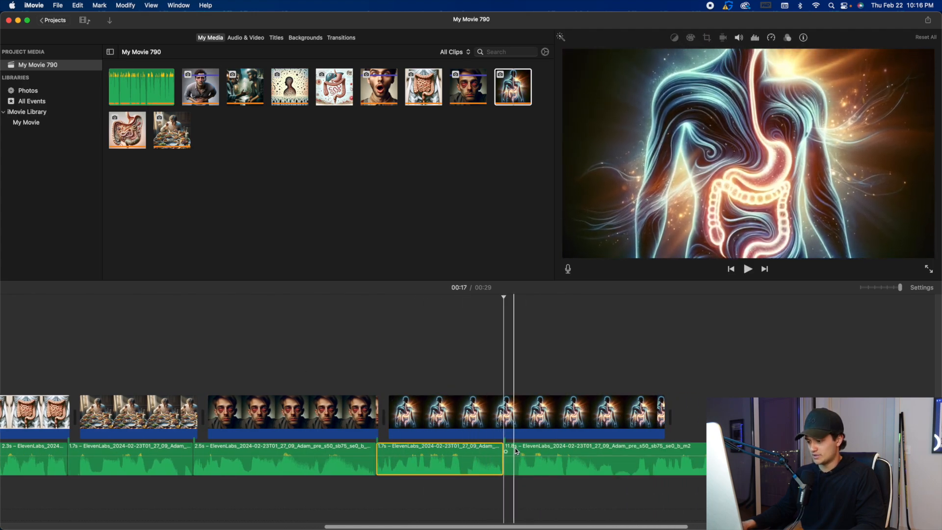
pyautogui.click(516, 449)
pyautogui.press('super+b')
pyautogui.press('Delete')
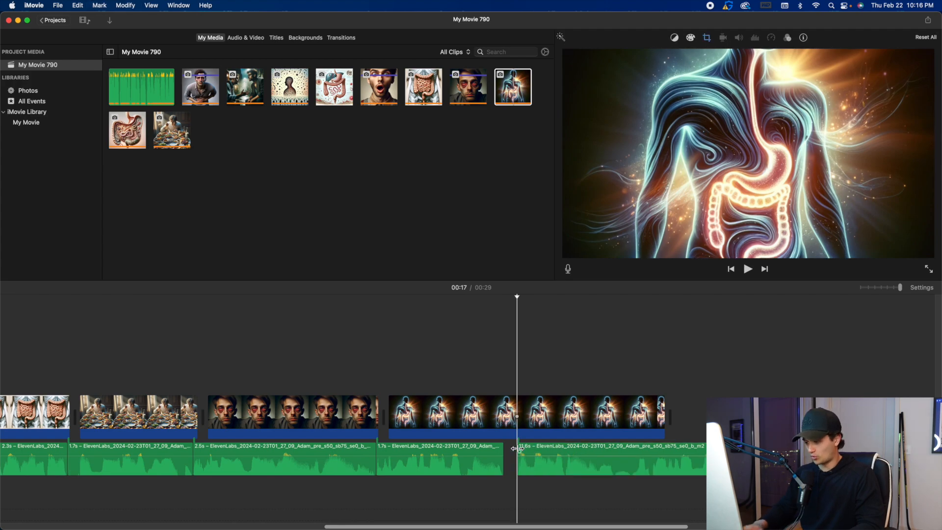
pyautogui.moveTo(528, 448); pyautogui.dragTo(517, 447)
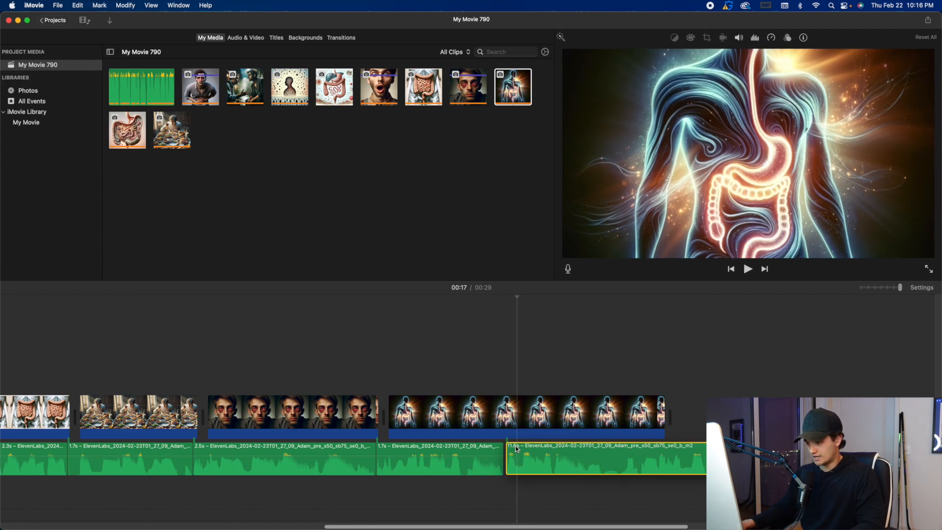
# Trim the glowing digestive system clip to the voiceover cut and add the handheld bottle video as the tenth clip.
pyautogui.moveTo(664, 412); pyautogui.dragTo(503, 410)
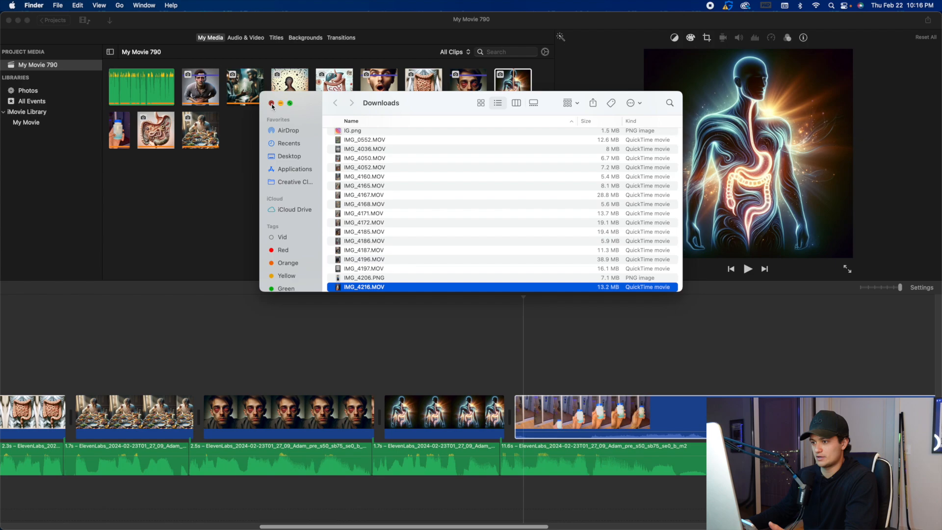
pyautogui.click(269, 100)
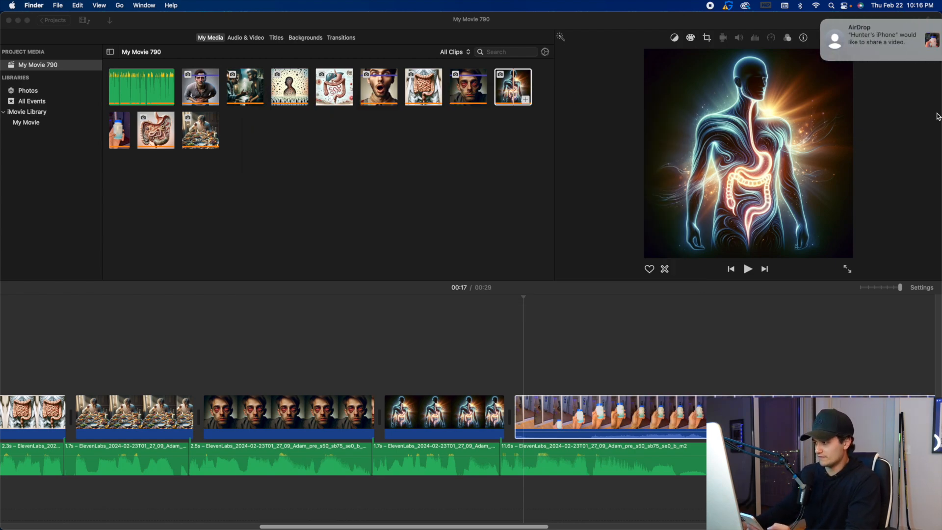
# Save the incoming AirDrop video to Downloads and add it after the handheld bottle video as the eleventh clip.
pyautogui.click(877, 287)
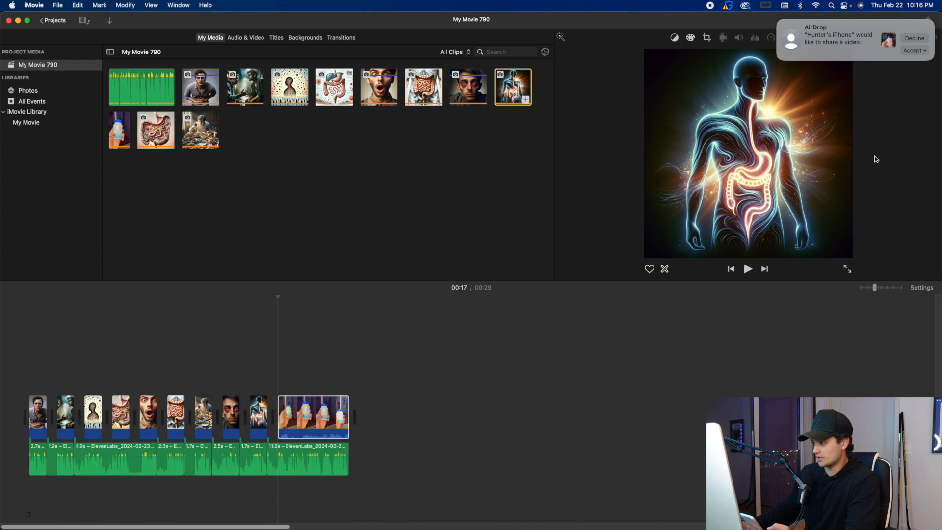
pyautogui.click(913, 51)
pyautogui.click(907, 60)
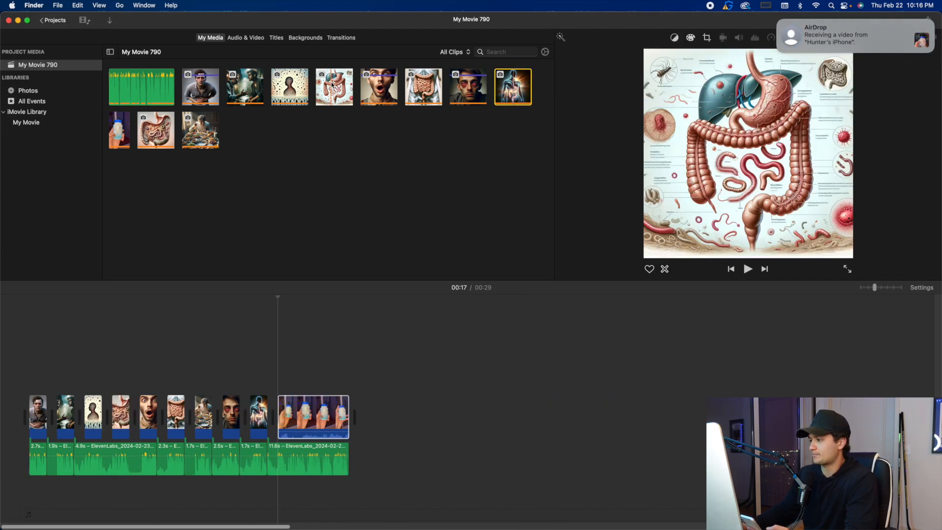
pyautogui.moveTo(434, 298); pyautogui.dragTo(471, 417)
pyautogui.click(271, 104)
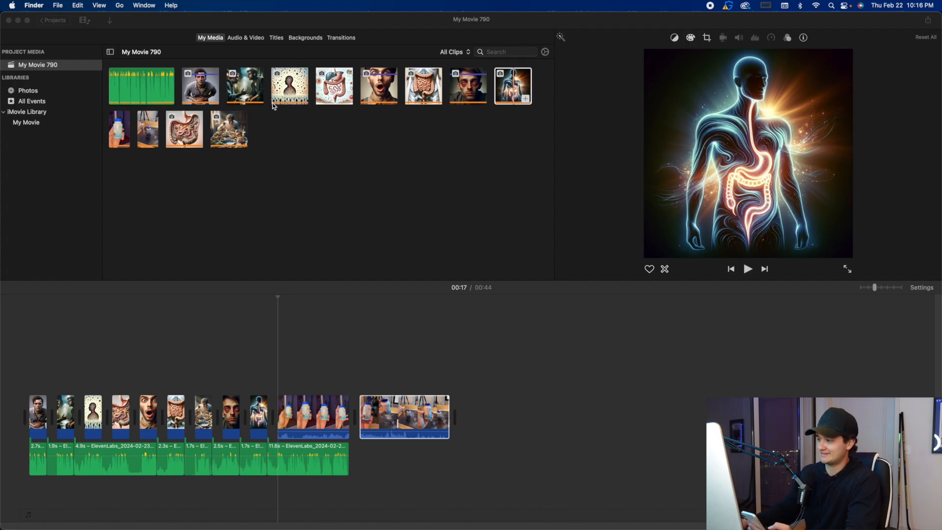
# Save the next AirDrop video to Downloads and add IMG_4218.MOV to the end of the timeline as the twelfth clip.
pyautogui.click(914, 50)
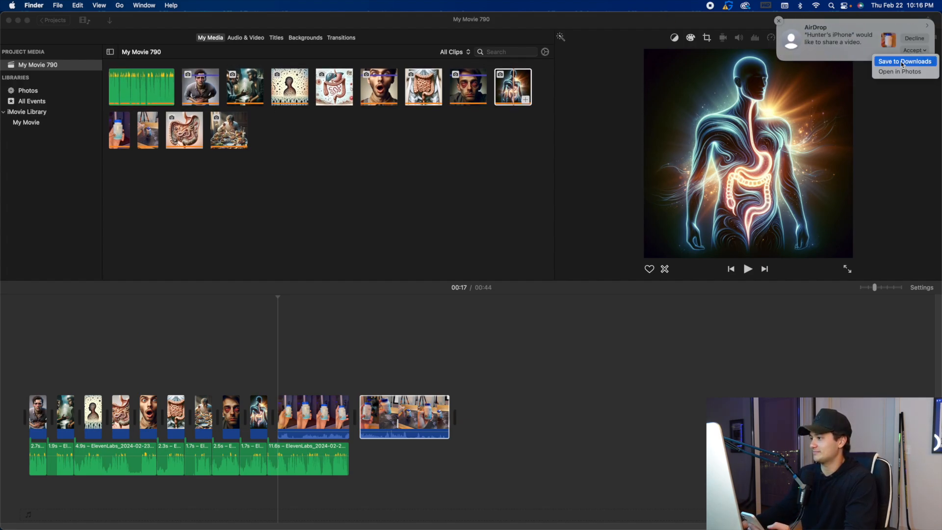
pyautogui.click(901, 62)
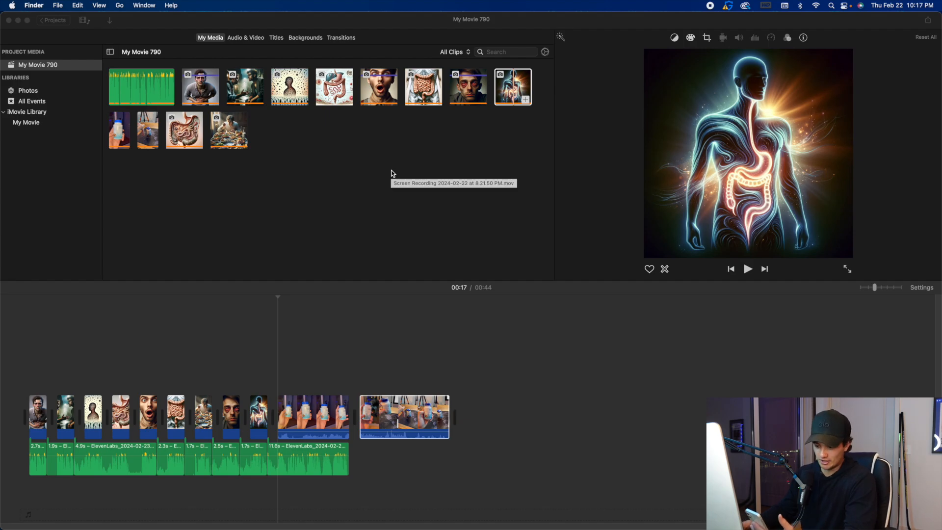
pyautogui.moveTo(389, 291); pyautogui.dragTo(584, 397)
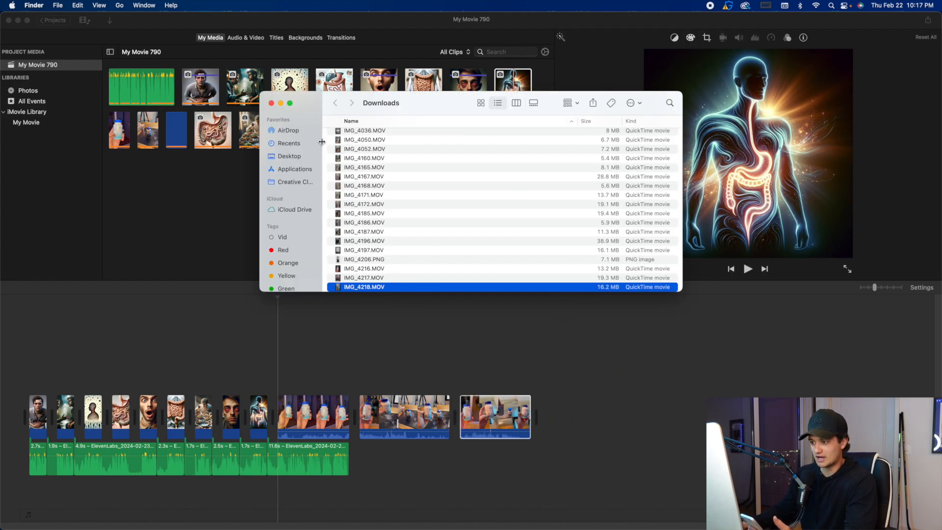
pyautogui.click(271, 104)
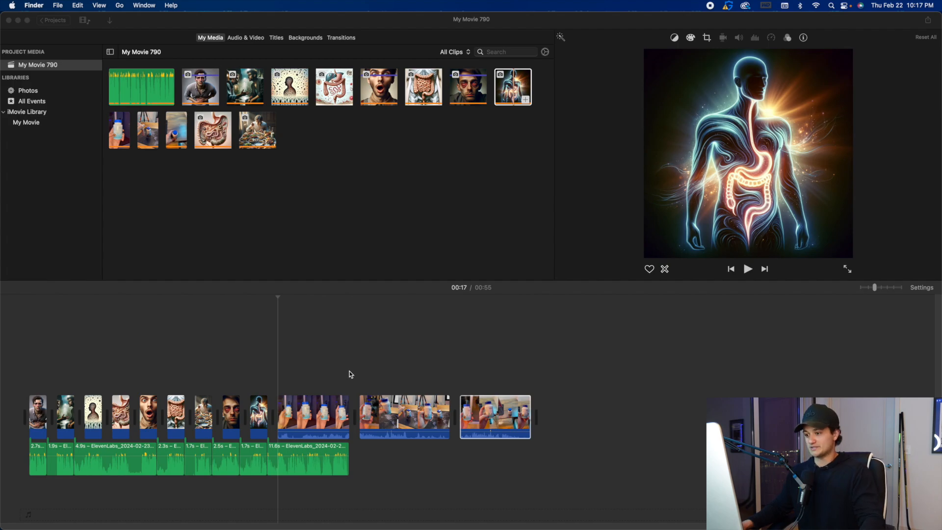
# Mute the three product videos to 0% volume and play the voiceover across the start of the handheld bottle clip.
pyautogui.click(307, 421)
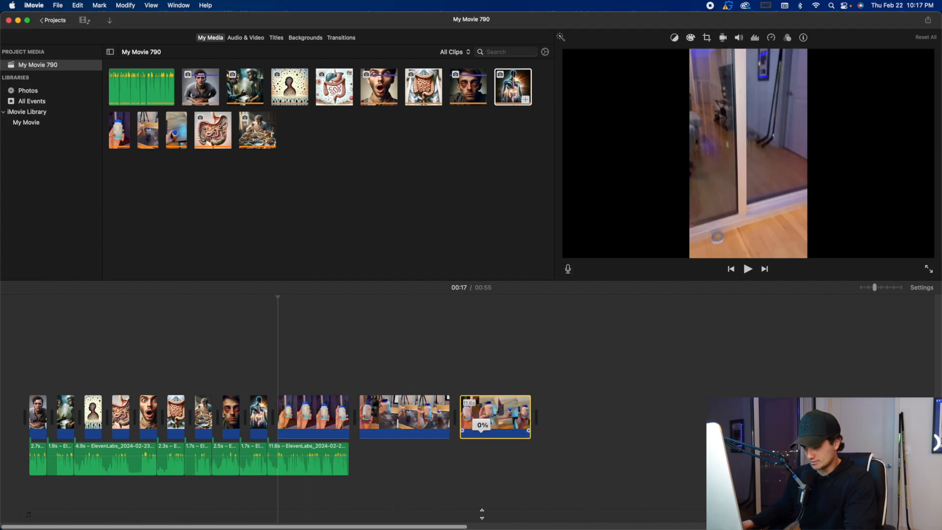
pyautogui.press('super+equal')
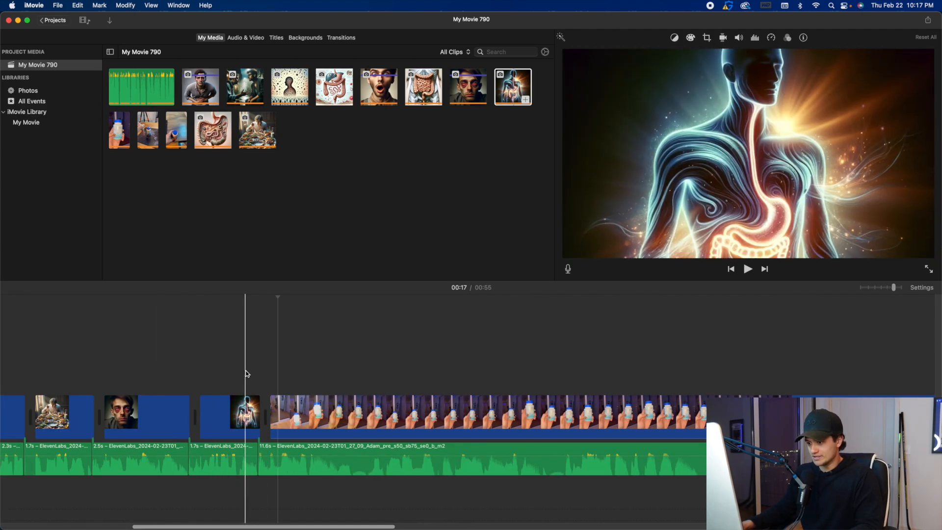
pyautogui.press('space')
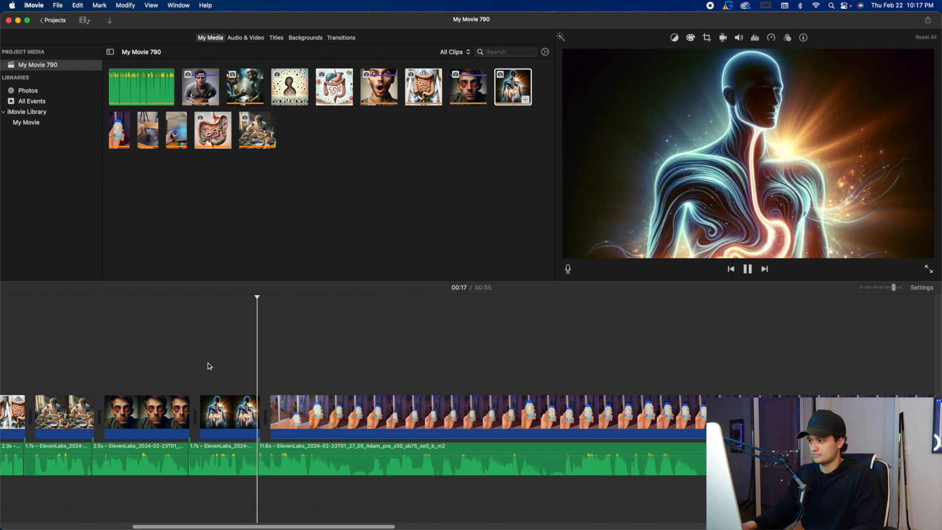
pyautogui.press('space')
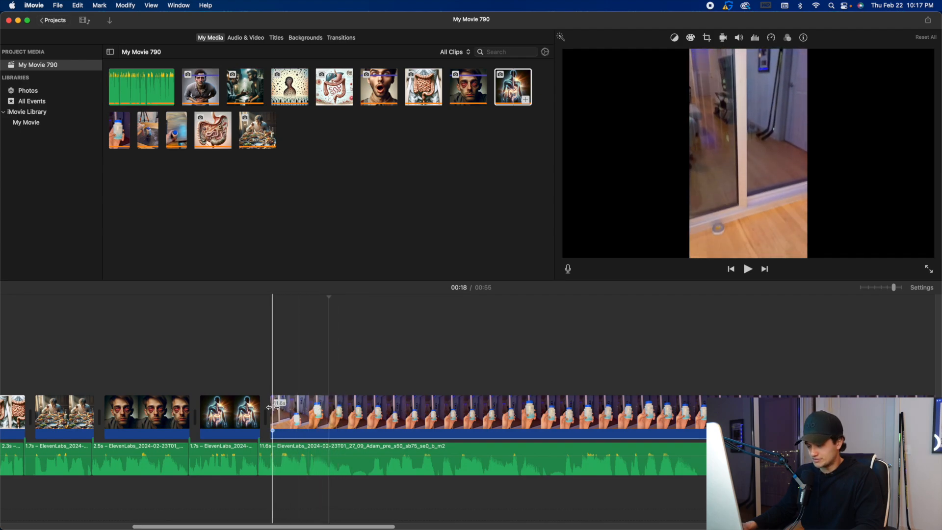
# Trim the opening off the handheld bottle clip so it starts with the bottle held close to the camera.
pyautogui.moveTo(269, 407); pyautogui.dragTo(451, 409)
pyautogui.hscroll(6, 450, 409)
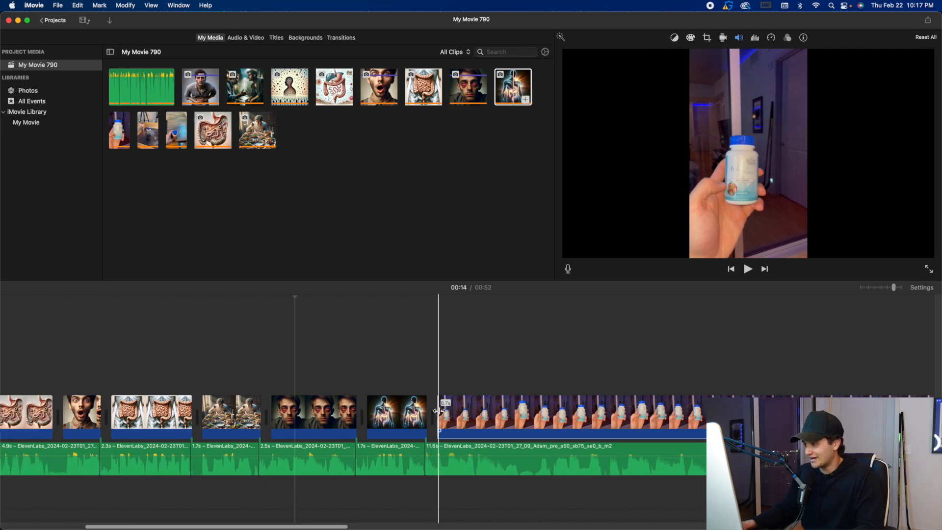
pyautogui.moveTo(290, 408); pyautogui.dragTo(409, 408)
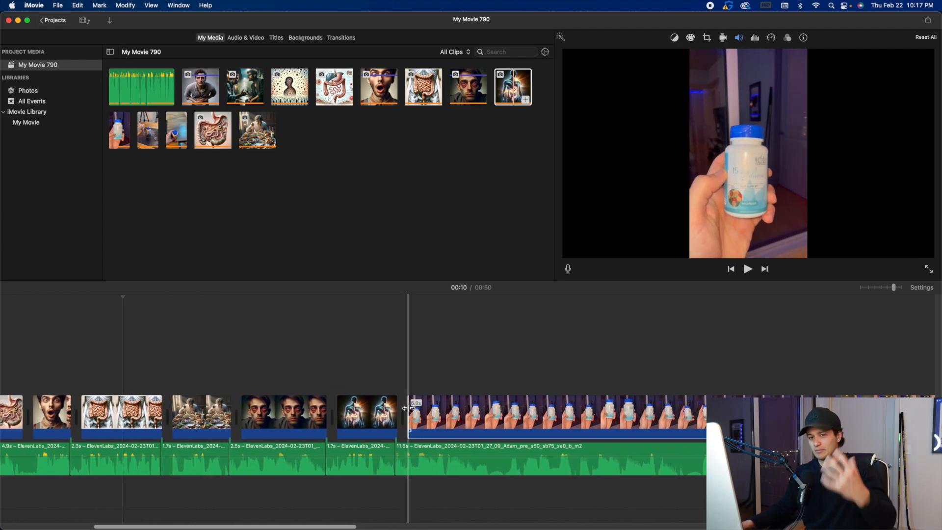
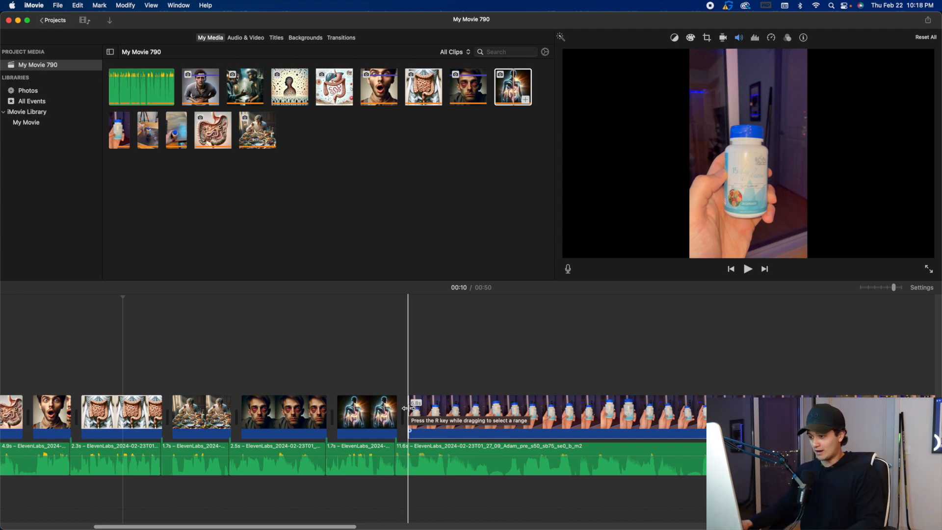
# Trim a little more off the start of the first handheld bottle clip and play it back against the voiceover.
pyautogui.press('space')
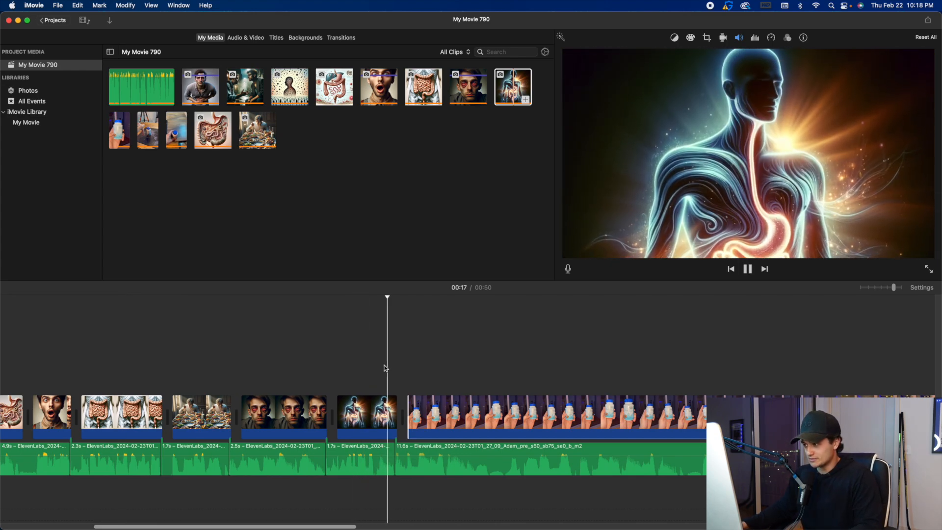
pyautogui.press('space')
pyautogui.moveTo(412, 405); pyautogui.dragTo(443, 405)
pyautogui.press('space')
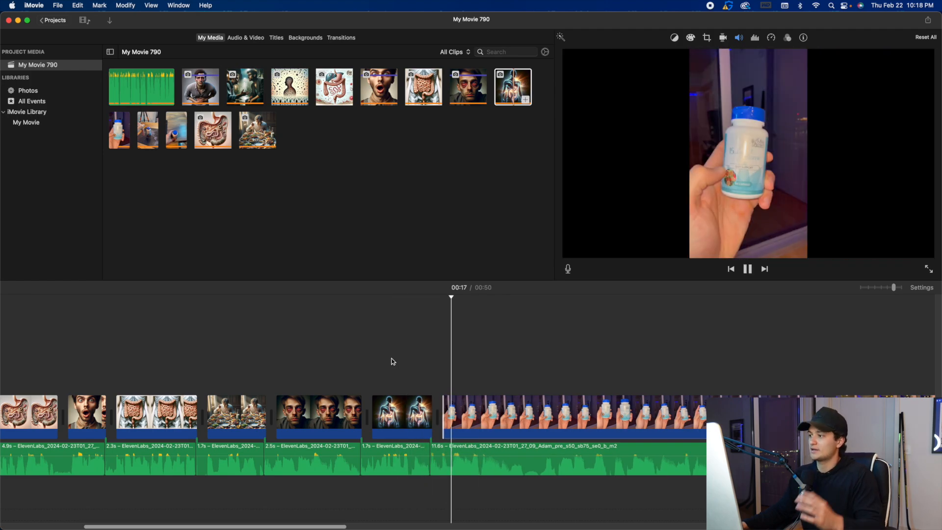
pyautogui.press('space')
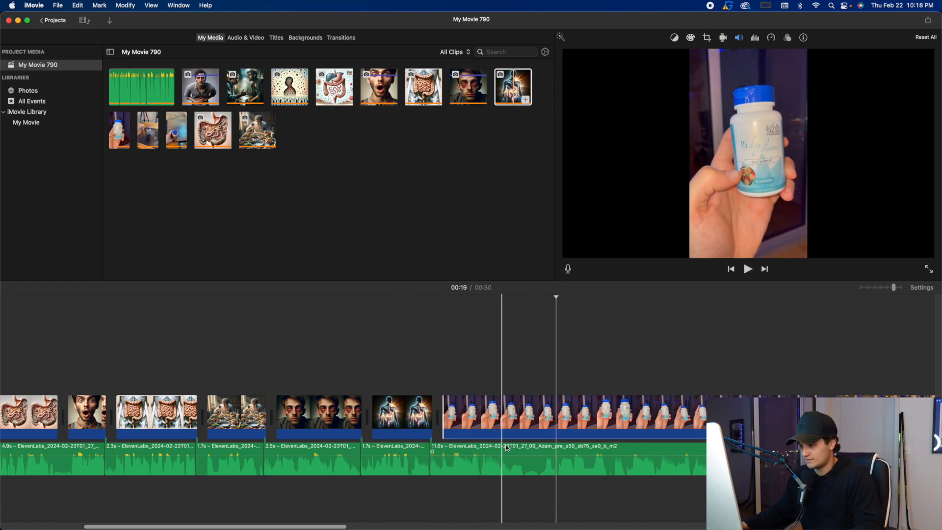
# Split the voiceover 1.4 s into the segment under the first bottle clip, tighten the pause and play the join.
pyautogui.click(523, 454)
pyautogui.press('cmd+b')
pyautogui.moveTo(524, 446)
pyautogui.mouseDown()
pyautogui.moveTo(551, 446)
pyautogui.moveTo(525, 447)
pyautogui.mouseUp()
pyautogui.press('space')
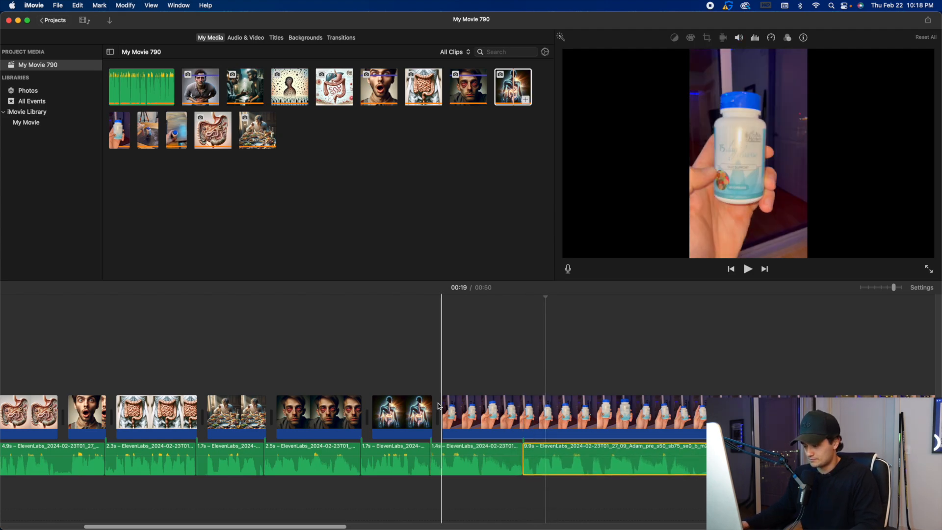
pyautogui.hscroll(4, 477, 401)
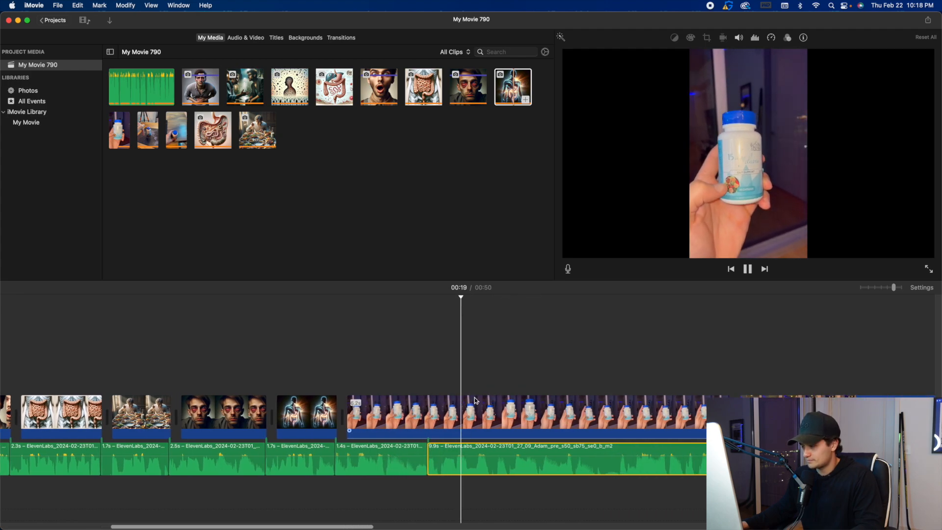
pyautogui.press('space')
# Shorten the first bottle clip further from its start and play the voiceover through into the second bottle clip.
pyautogui.moveTo(326, 410); pyautogui.dragTo(454, 413)
pyautogui.press('space')
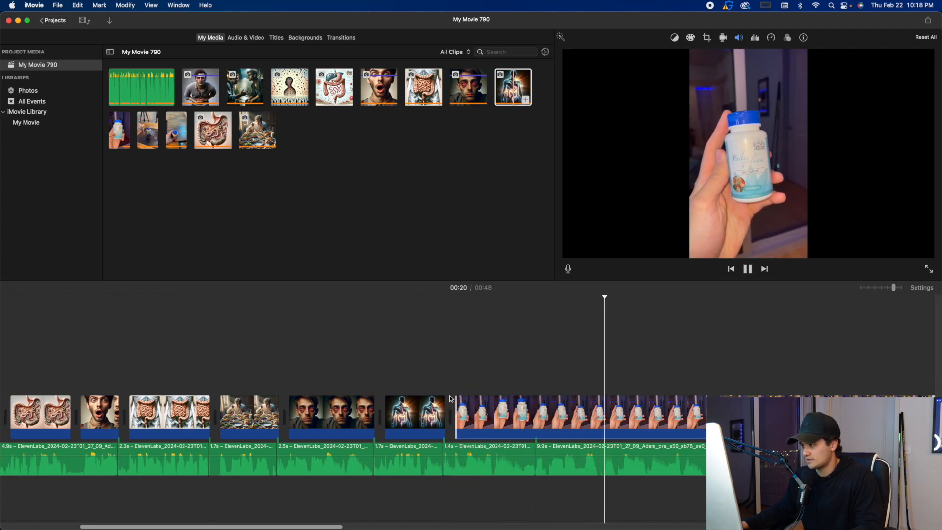
pyautogui.hscroll(2, 418, 382)
pyautogui.hscroll(5, 418, 382)
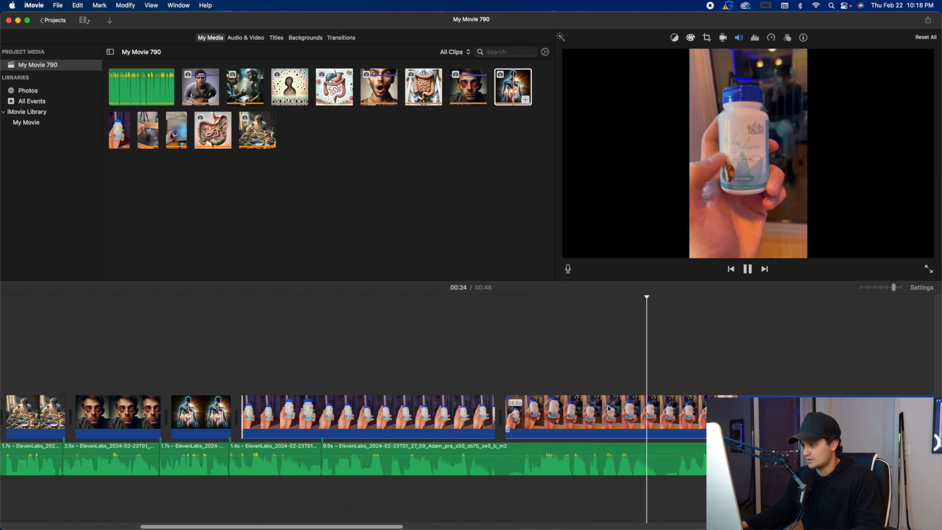
pyautogui.hscroll(8, 603, 403)
pyautogui.press('space')
# Cut the silent pause out of the voiceover under the second bottle clip, close the gap and play the join.
pyautogui.click(398, 444)
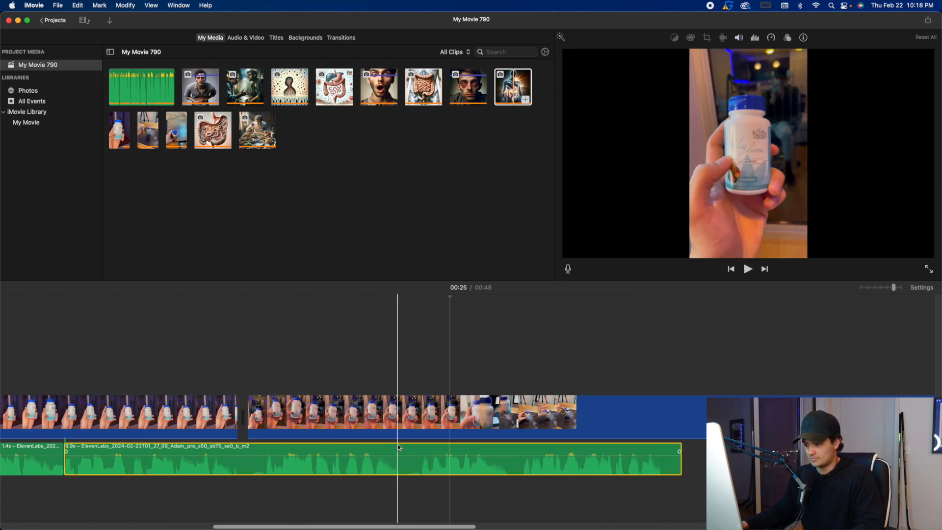
pyautogui.press('super+b')
pyautogui.click(422, 447)
pyautogui.press('super+b')
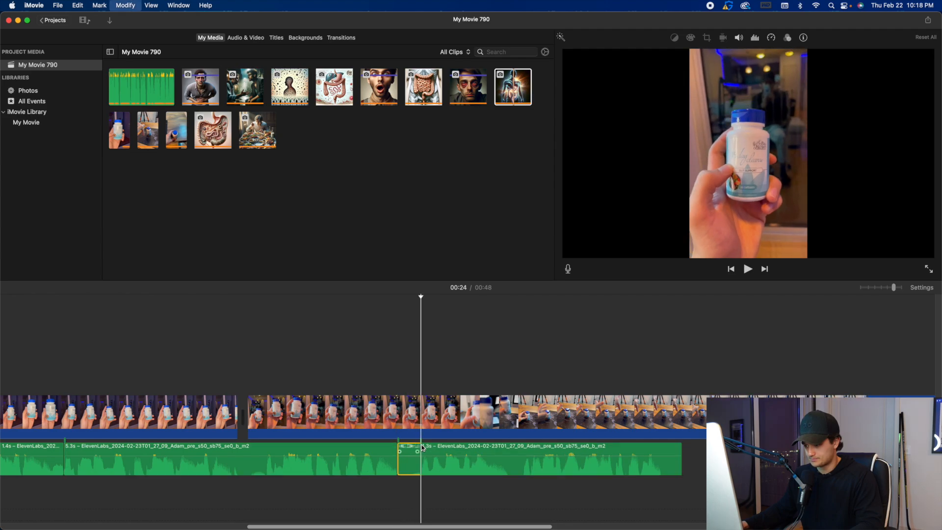
pyautogui.press('Delete')
pyautogui.moveTo(435, 447); pyautogui.dragTo(411, 448)
pyautogui.press('space')
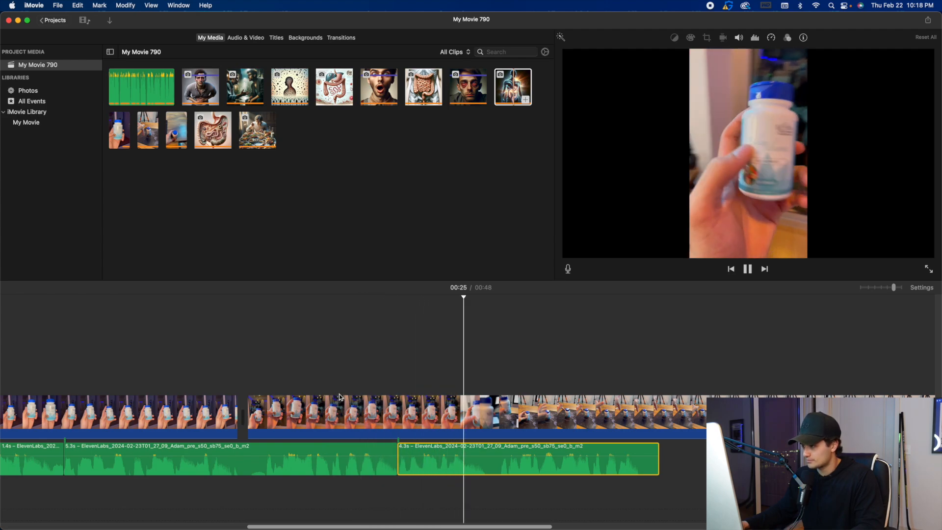
pyautogui.press('space')
pyautogui.press('space')
# Split the second bottle clip just before the bottle is moved towards the desk and delete the rest of it.
pyautogui.press('space')
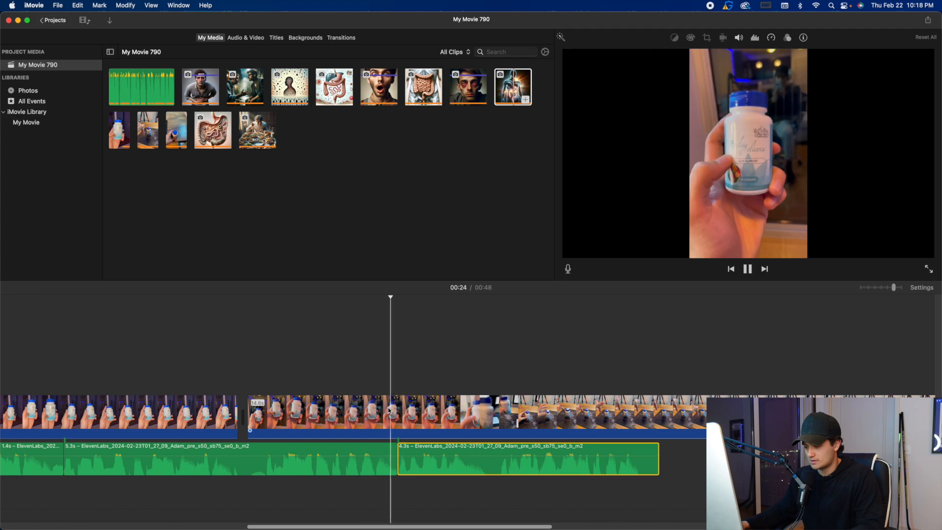
pyautogui.press('space')
pyautogui.click(457, 411)
pyautogui.press('super+b')
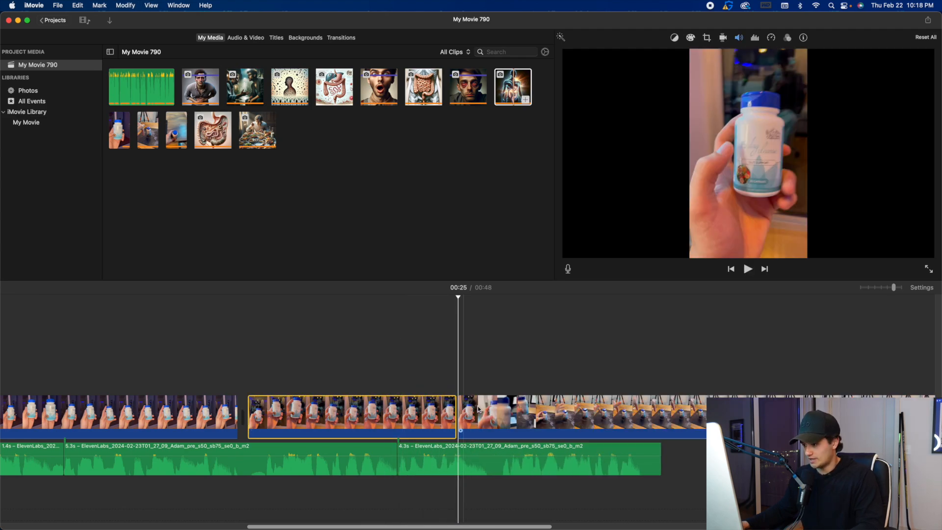
pyautogui.hscroll(5, 633, 417)
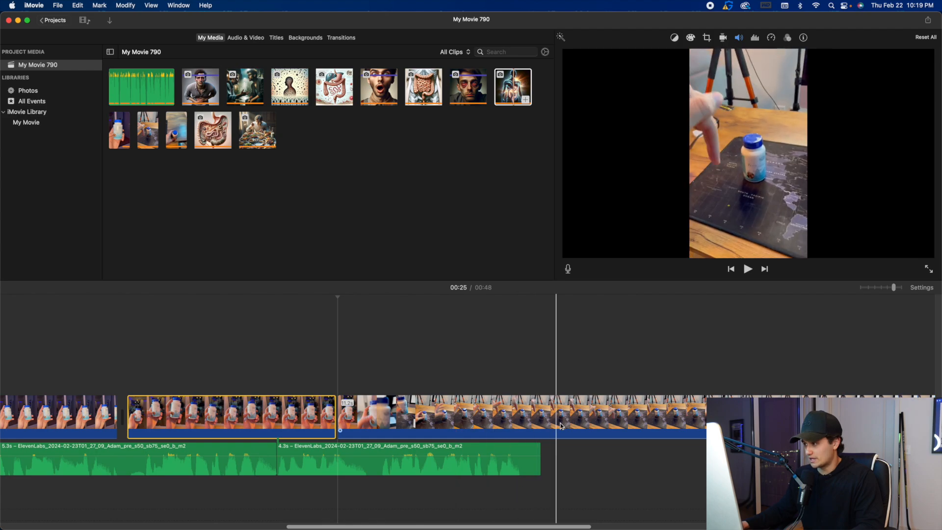
pyautogui.hscroll(10, 605, 417)
pyautogui.click(681, 404)
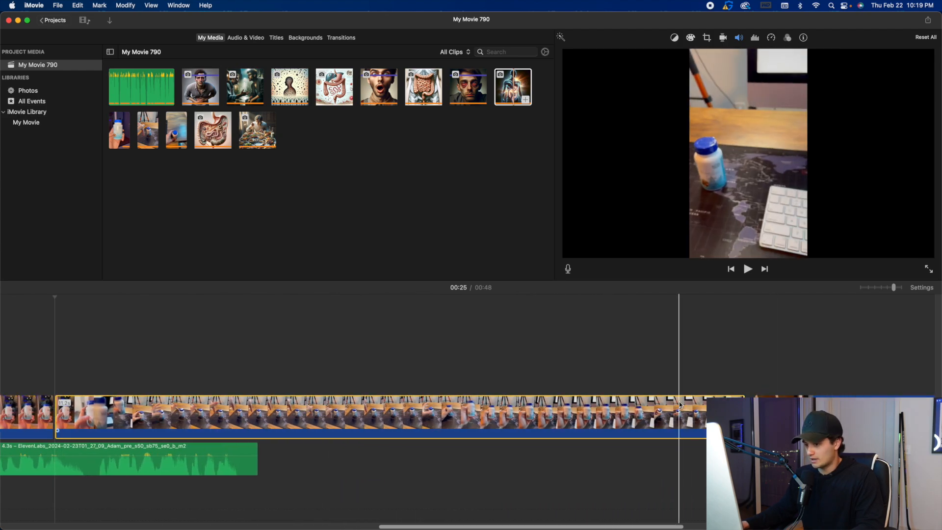
pyautogui.press('Delete')
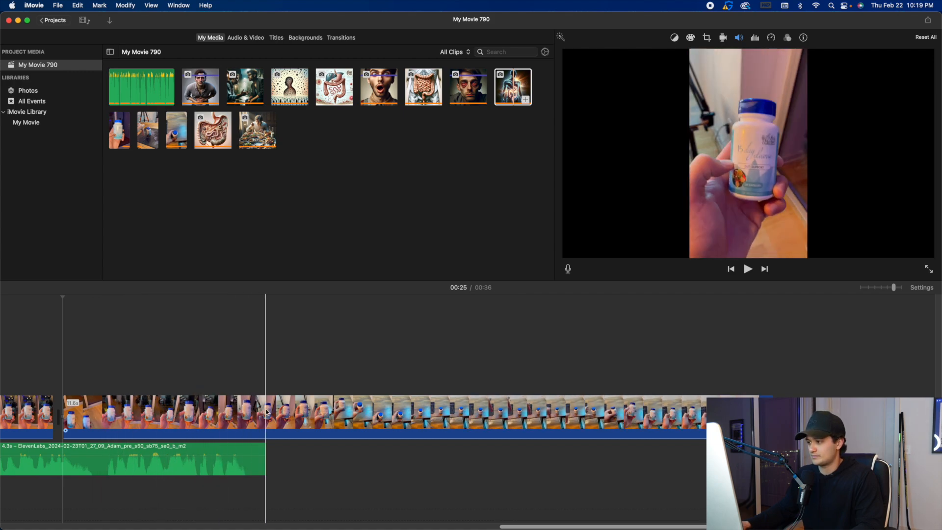
# Split the last bottle clip just past the end of the voiceover, delete its opening part and play the result.
pyautogui.click(298, 411)
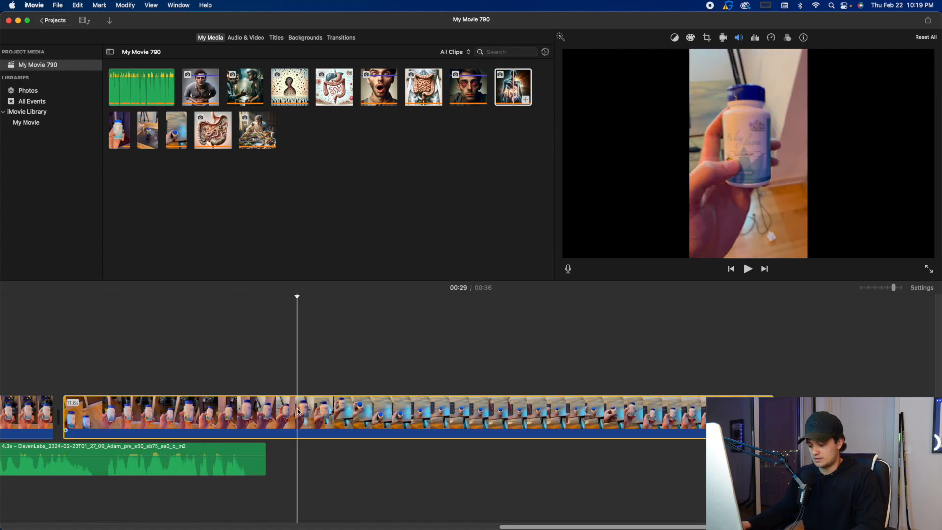
pyautogui.press('super+b')
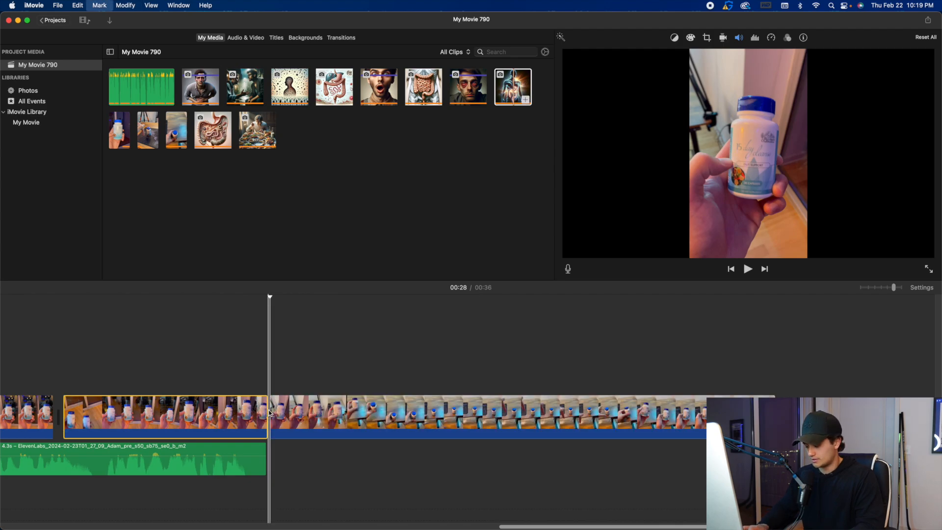
pyautogui.press('Delete')
pyautogui.press('space')
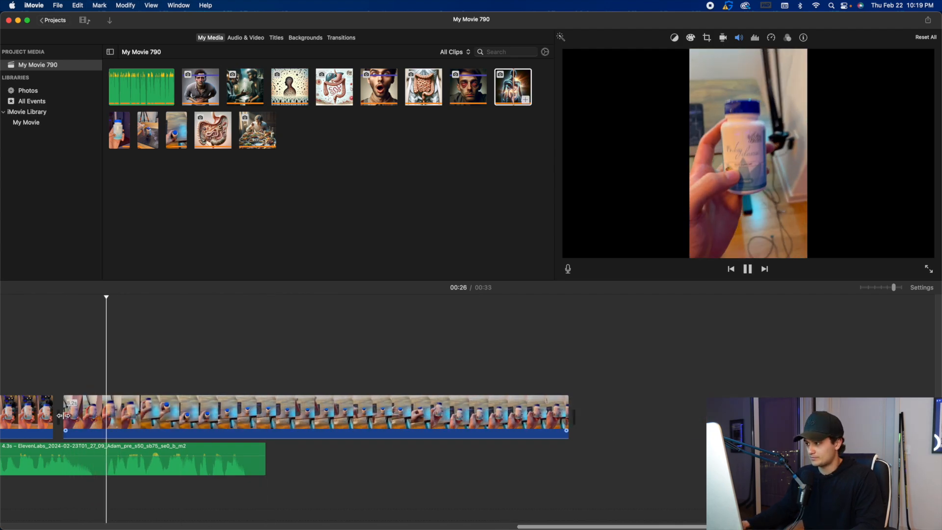
# Cut the short pause out of the voiceover near the start of the last bottle clip and close the gap.
pyautogui.click(96, 448)
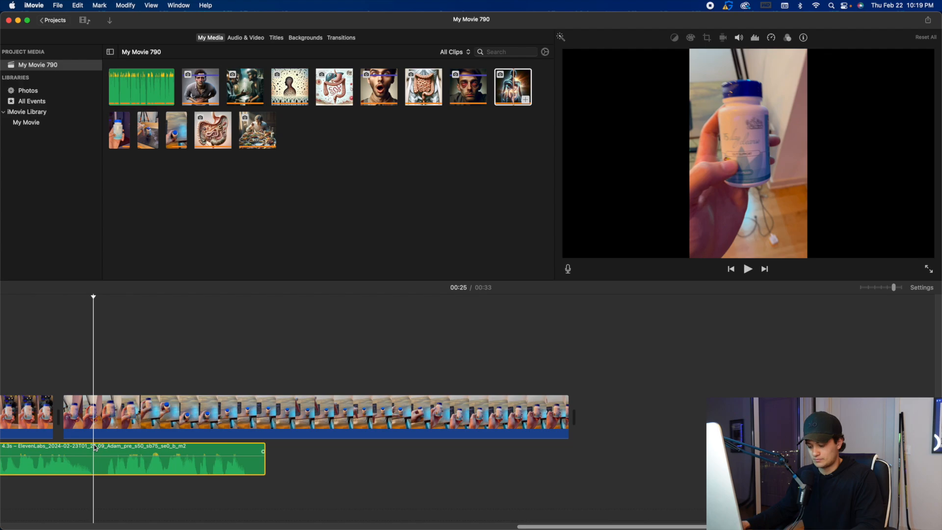
pyautogui.press('super+b')
pyautogui.click(109, 447)
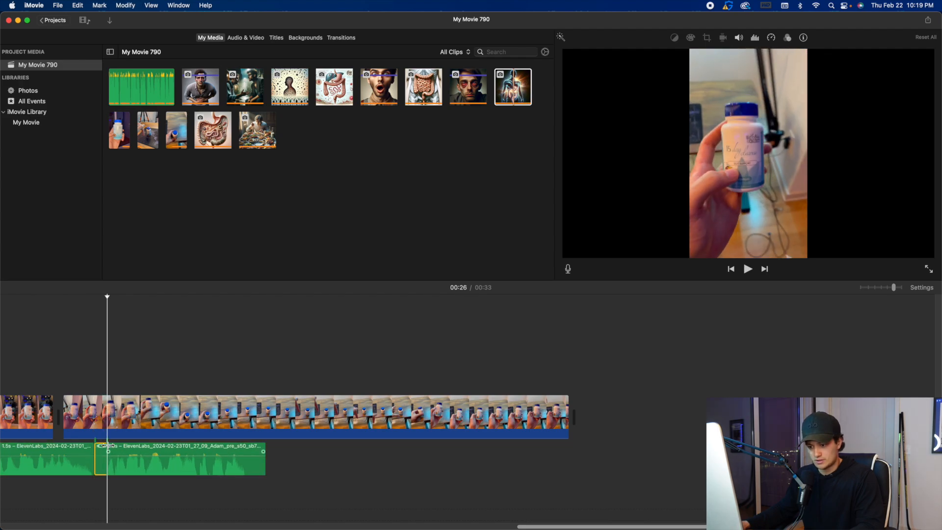
pyautogui.moveTo(118, 447); pyautogui.dragTo(107, 448)
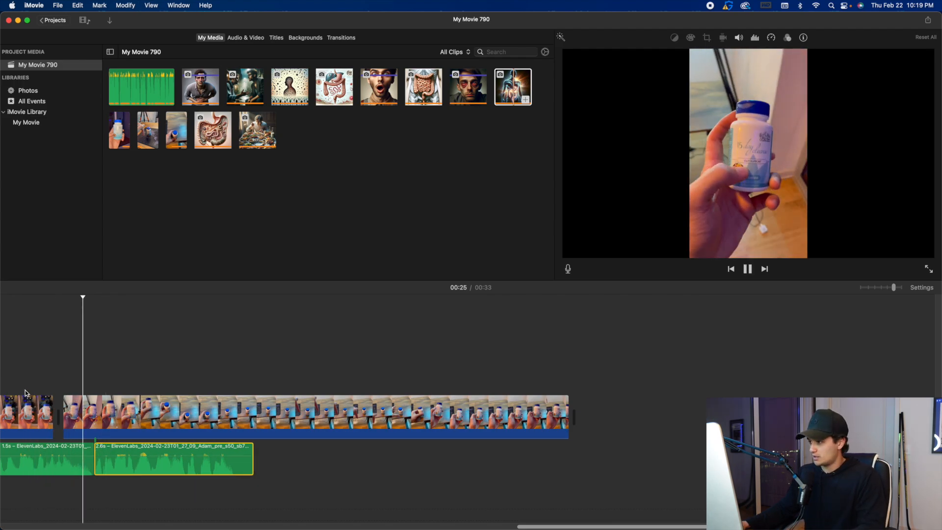
# Trim the start of the last bottle clip slightly and play it back against the voiceover.
pyautogui.moveTo(62, 405); pyautogui.dragTo(93, 405)
pyautogui.moveTo(126, 448); pyautogui.dragTo(158, 448)
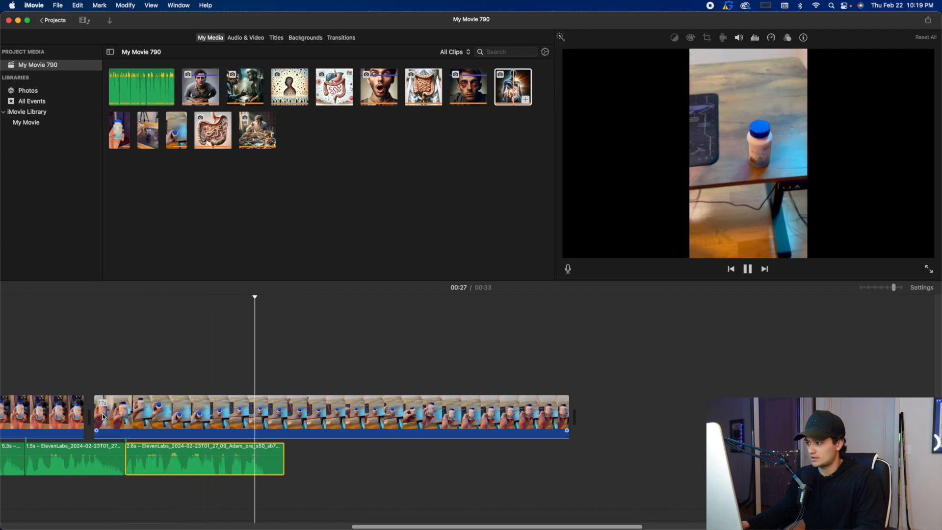
pyautogui.press('space')
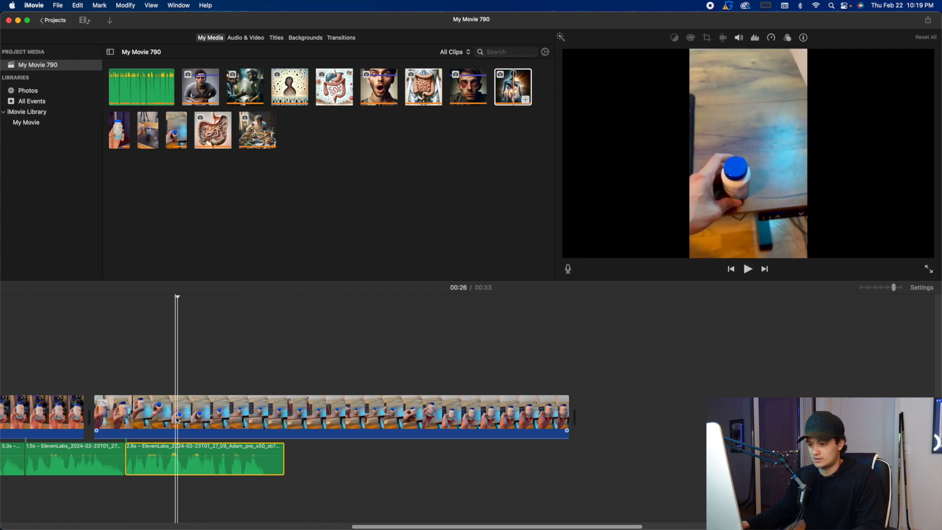
# Split the last bottle clip where the hand lowers the bottle towards the desk.
pyautogui.click(177, 418)
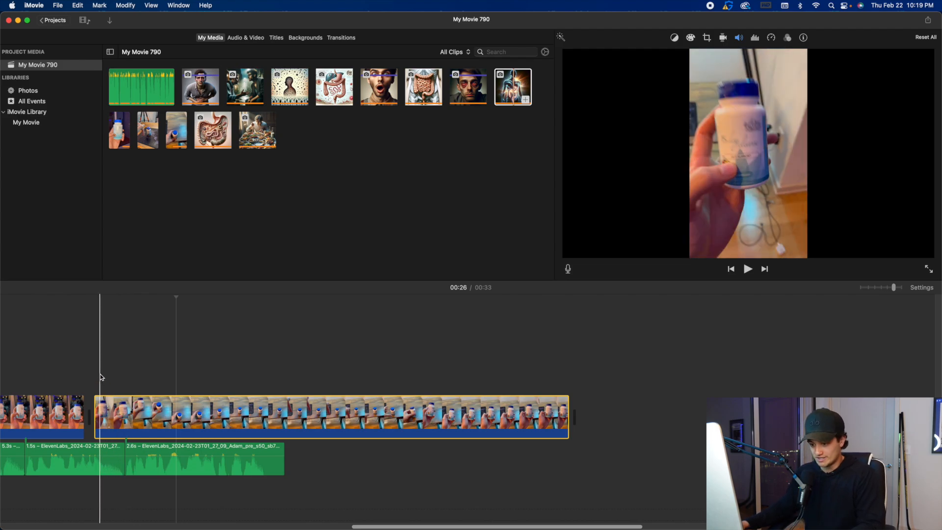
pyautogui.press('space')
pyautogui.press('space')
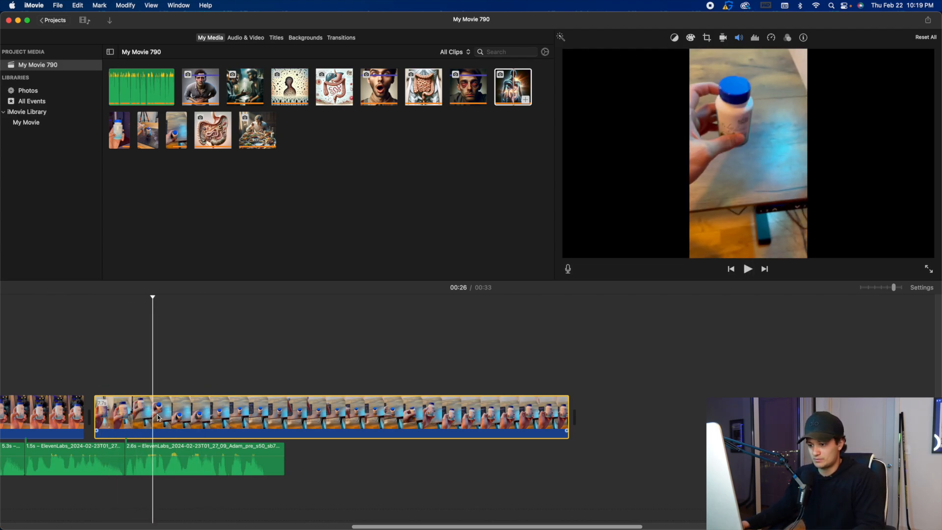
pyautogui.press('super+b')
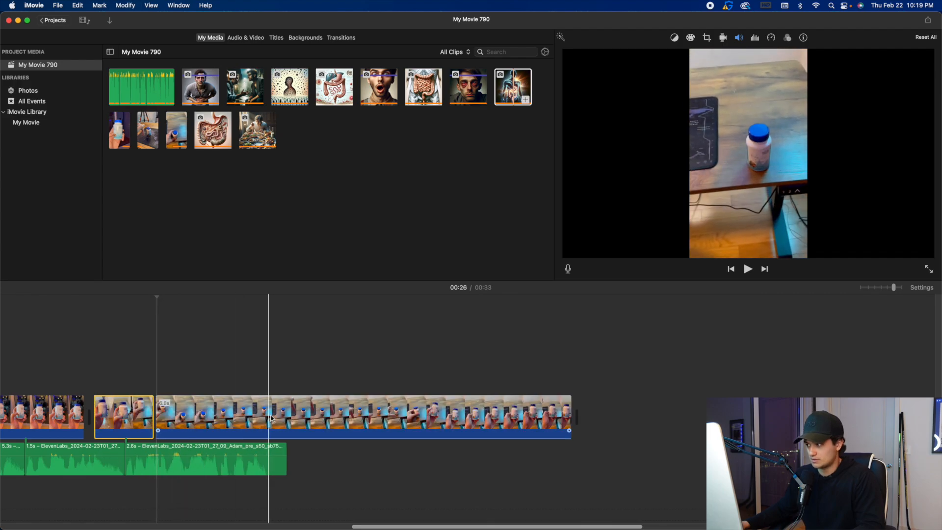
# Cut the opening off the final desk segment so it starts with the hand beside the standing bottle, and play it back.
pyautogui.click(288, 421)
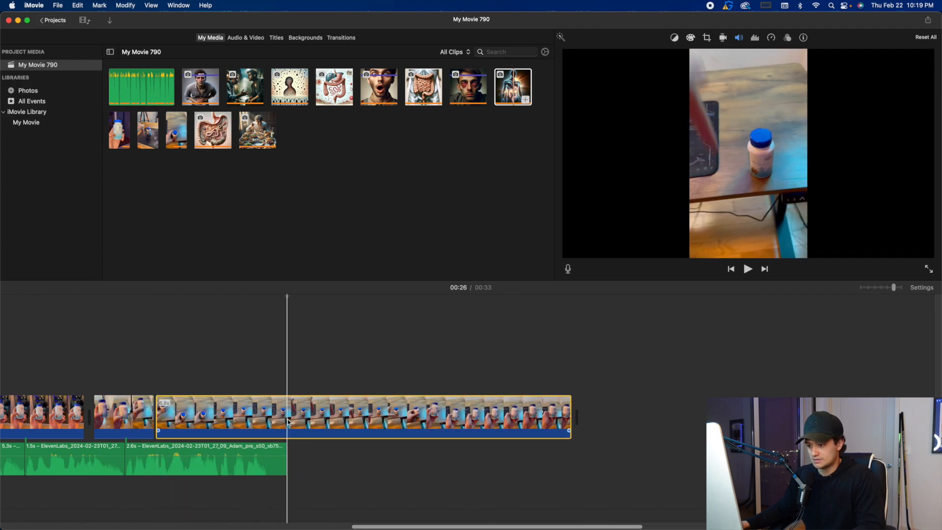
pyautogui.hotkey('alt', '/')
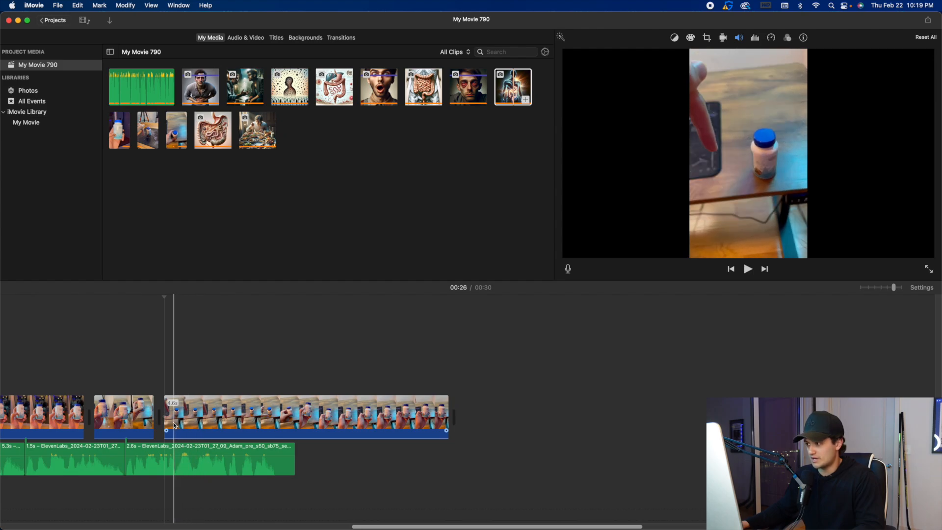
pyautogui.click(171, 425)
pyautogui.press('super+b')
pyautogui.press('Delete')
pyautogui.press('space')
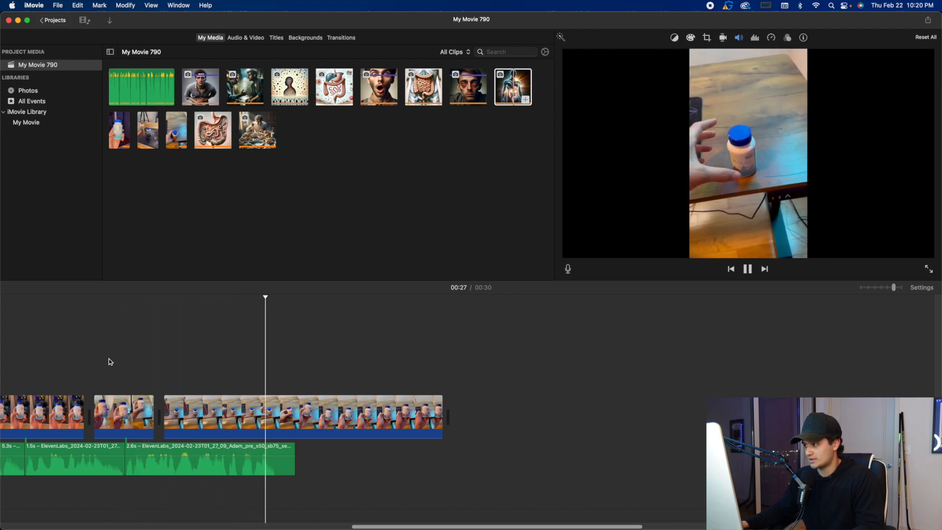
pyautogui.press('space')
# Trim the end of the final desk clip back to the end of the voiceover and play the ending.
pyautogui.moveTo(443, 415); pyautogui.dragTo(296, 407)
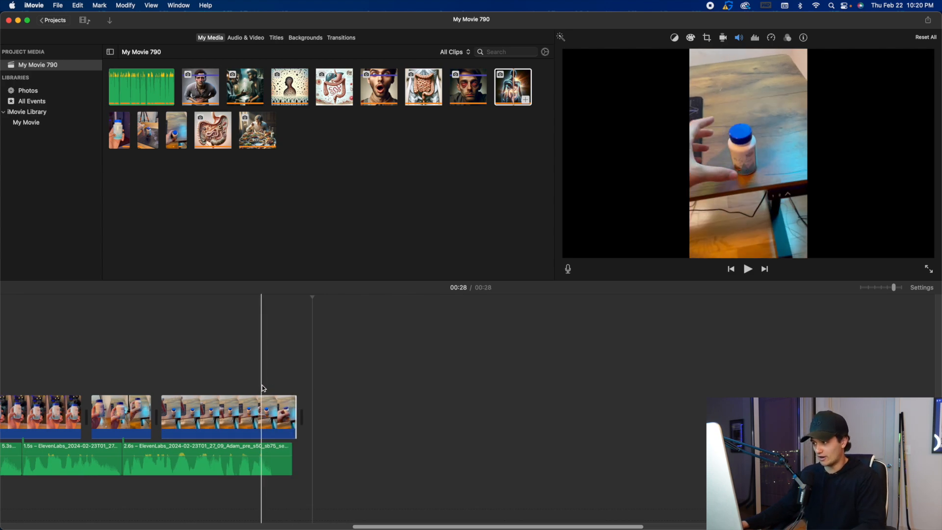
pyautogui.press('space')
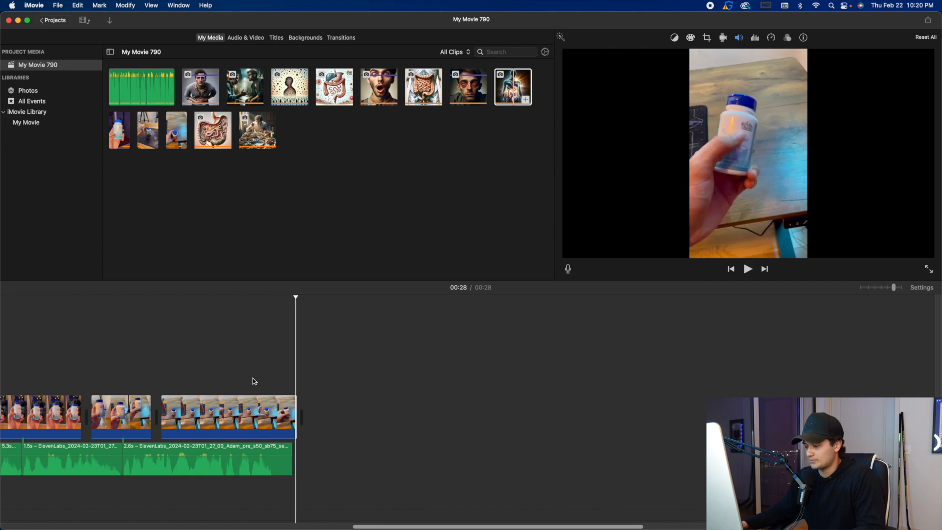
pyautogui.click(252, 382)
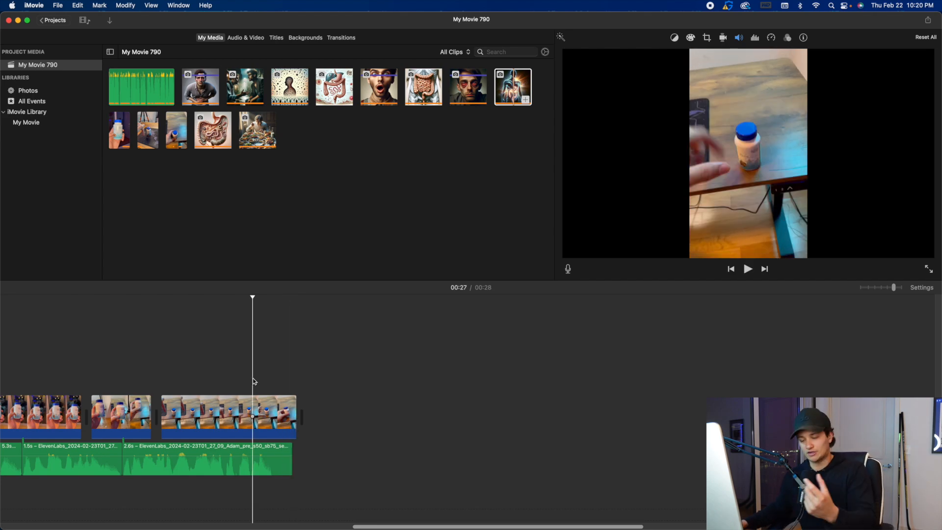
# Select all video clips in the timeline and rotate them 90 degrees counterclockwise with the cropping controls.
pyautogui.click(876, 287)
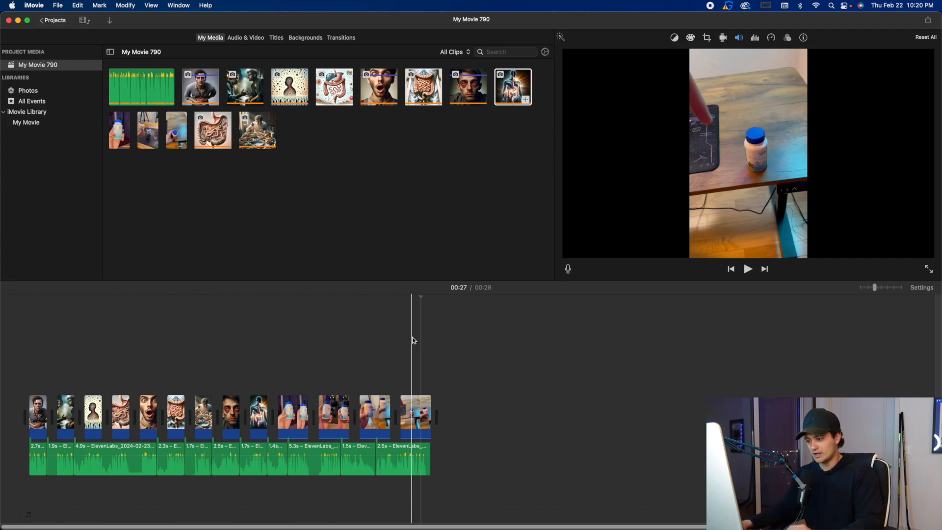
pyautogui.moveTo(25, 356); pyautogui.dragTo(484, 409)
pyautogui.click(710, 40)
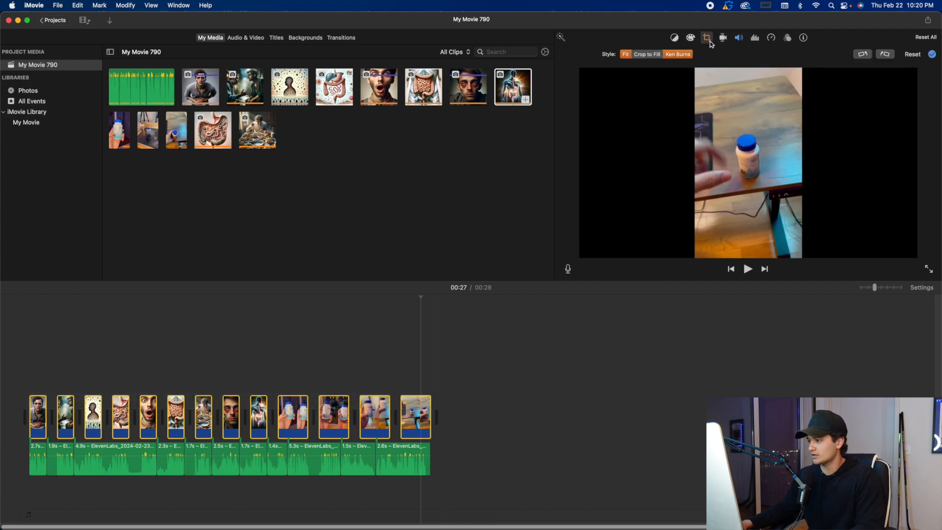
pyautogui.click(862, 57)
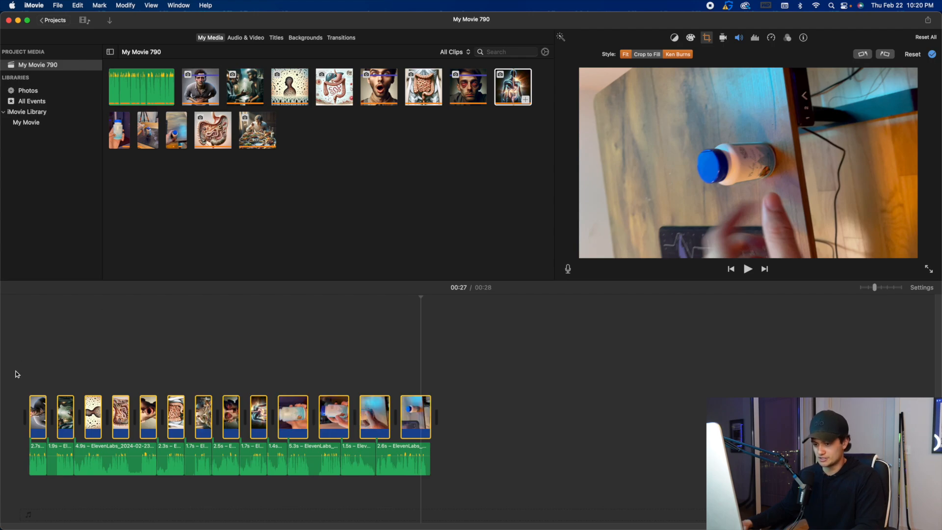
# Set the first clip, the man holding his stomach, to Crop to Fill and centre the crop frame on him.
pyautogui.click(9, 371)
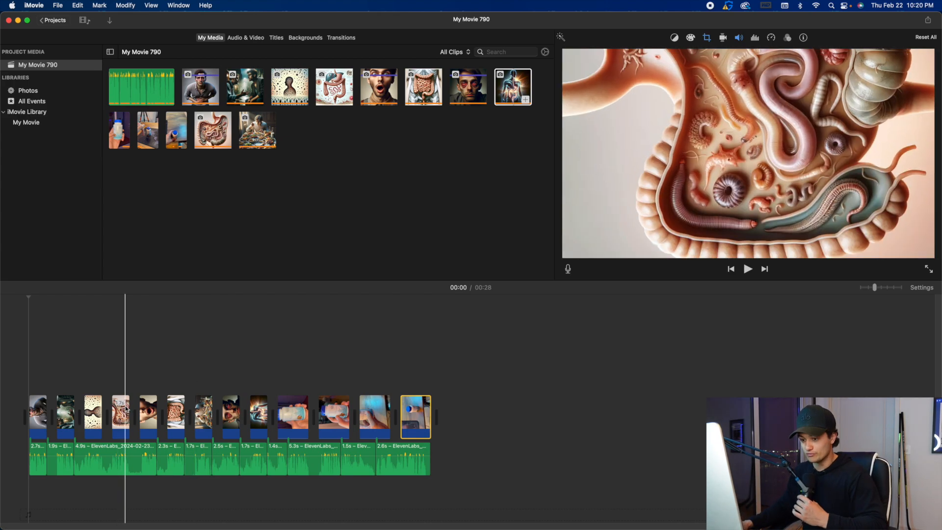
pyautogui.click(40, 413)
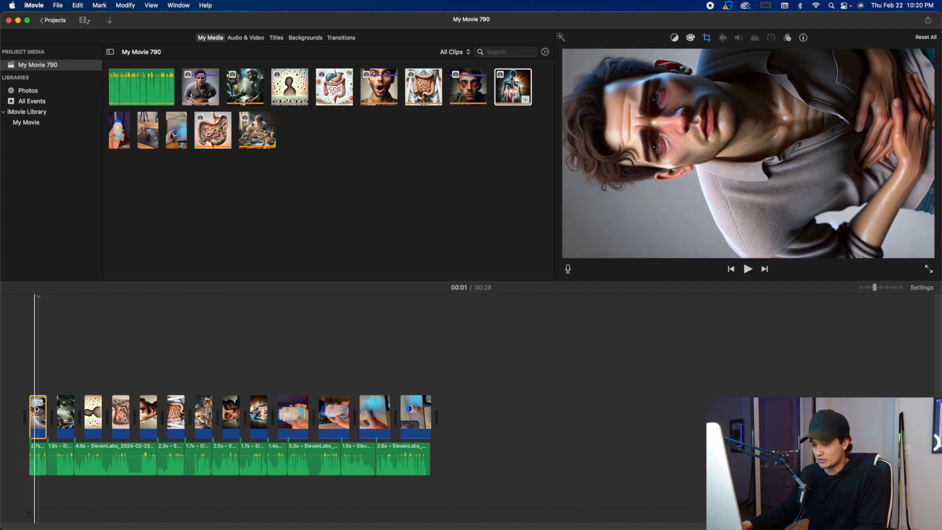
pyautogui.click(708, 37)
pyautogui.click(651, 54)
pyautogui.moveTo(734, 116); pyautogui.dragTo(735, 150)
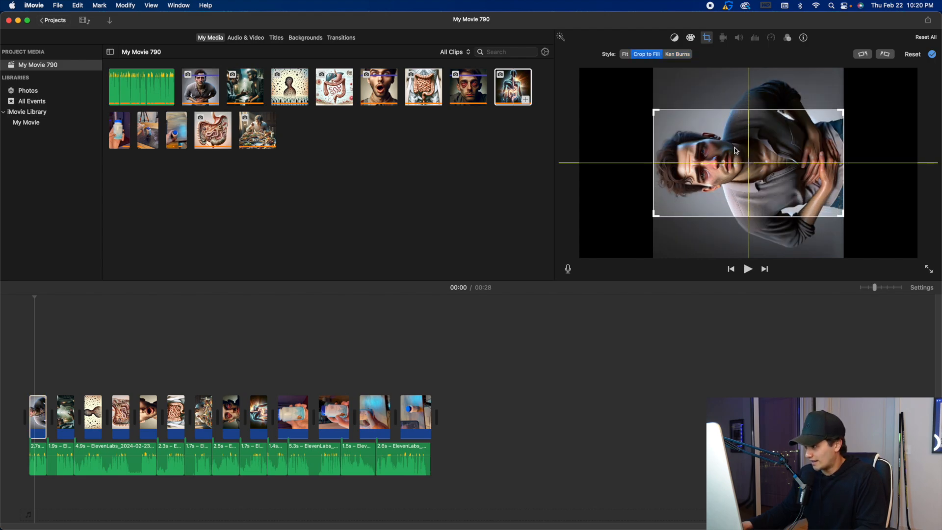
# Set the second clip of two men talking and the third clip of the parasite silhouette to Crop to Fill, centring both crop frames.
pyautogui.click(65, 410)
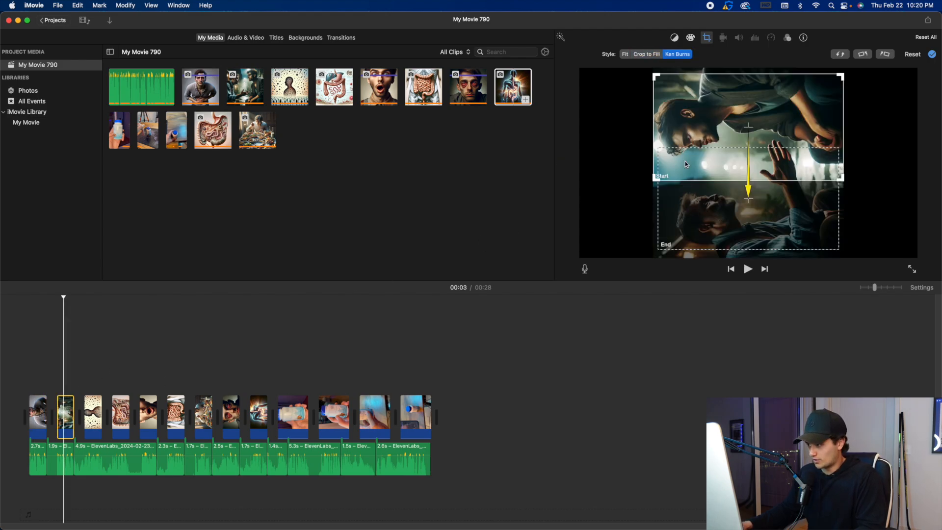
pyautogui.click(646, 54)
pyautogui.moveTo(741, 149); pyautogui.dragTo(741, 165)
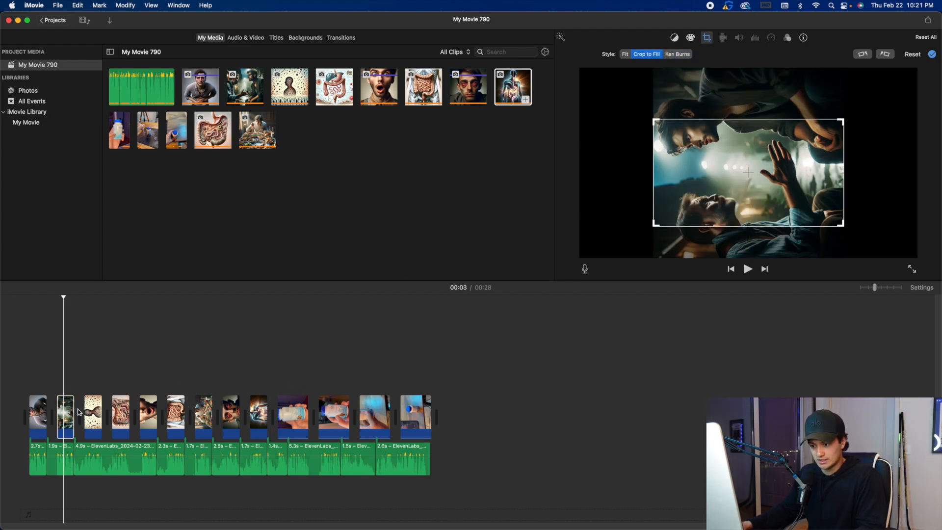
pyautogui.click(89, 405)
pyautogui.click(646, 53)
pyautogui.moveTo(738, 122); pyautogui.dragTo(736, 157)
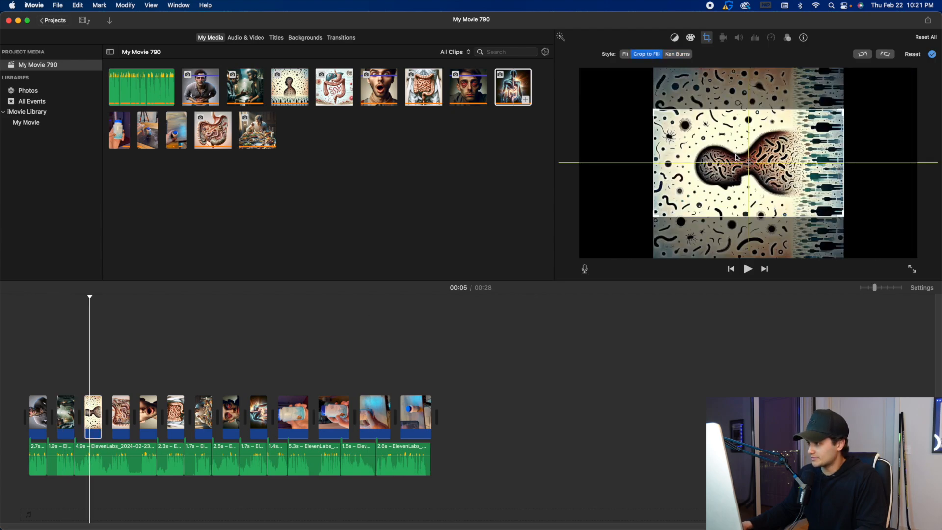
# Set the fourth clip of the parasite-filled gut and the fifth clip of the shocked man to Crop to Fill with centred frames.
pyautogui.click(121, 407)
pyautogui.click(646, 54)
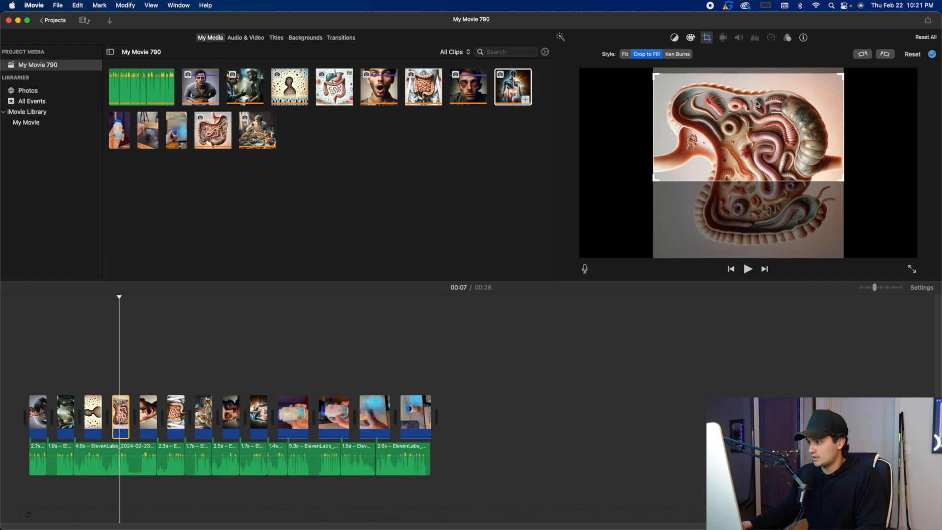
pyautogui.moveTo(756, 104); pyautogui.dragTo(759, 140)
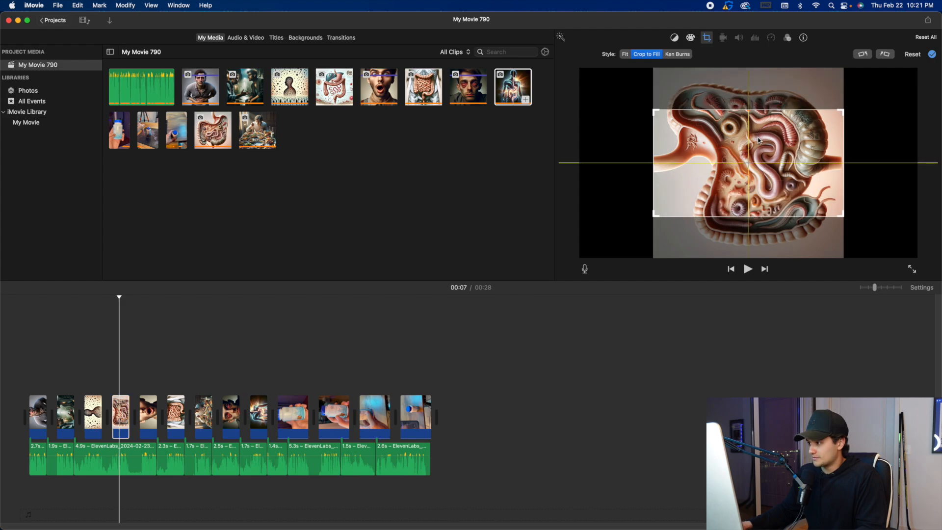
pyautogui.click(153, 405)
pyautogui.click(645, 55)
pyautogui.moveTo(752, 124); pyautogui.dragTo(753, 152)
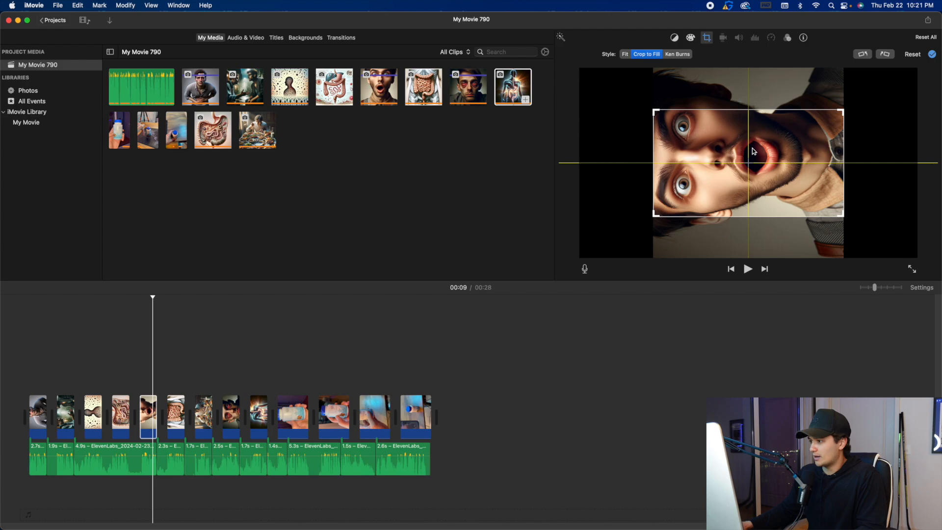
# Set the sixth clip of the intestines and the seventh clip of the person eating to Crop to Fill with centred frames.
pyautogui.click(180, 414)
pyautogui.click(646, 54)
pyautogui.moveTo(736, 106); pyautogui.dragTo(736, 143)
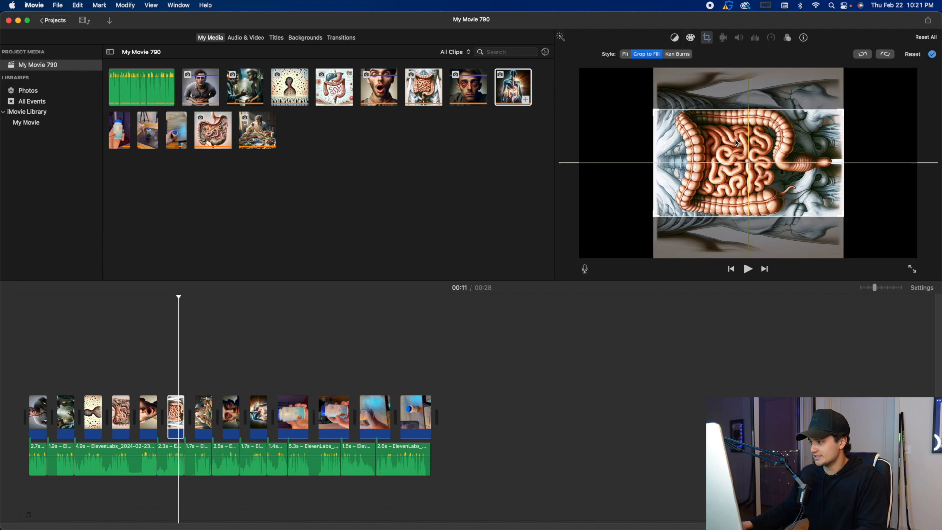
pyautogui.click(206, 416)
pyautogui.click(655, 57)
pyautogui.moveTo(699, 135); pyautogui.dragTo(700, 170)
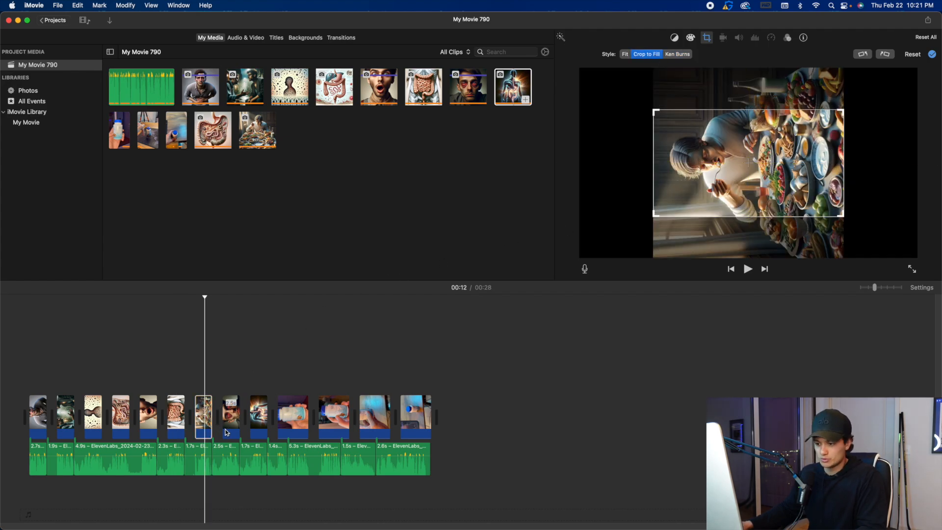
# Set the eighth clip of the red-eyed man and the ninth clip of the glowing body to Crop to Fill with centred frames.
pyautogui.click(234, 406)
pyautogui.click(646, 54)
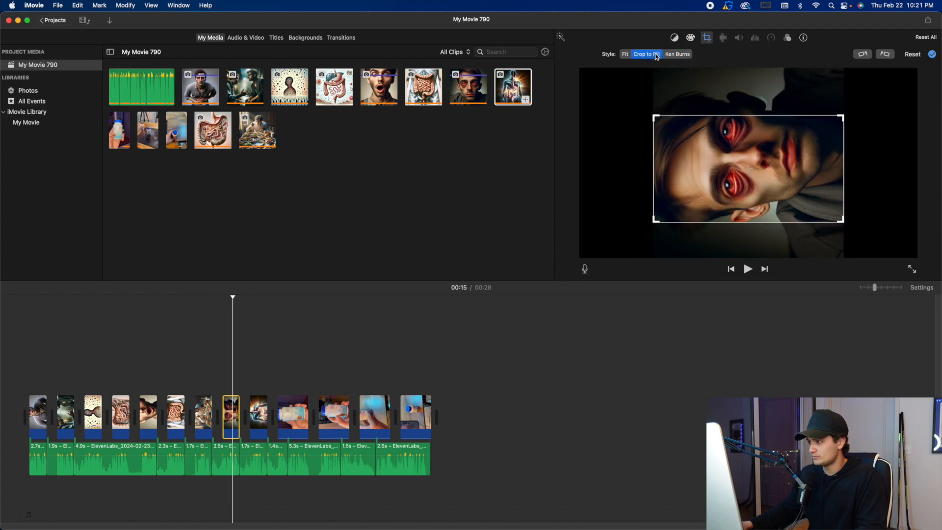
pyautogui.moveTo(742, 188)
pyautogui.mouseDown()
pyautogui.moveTo(751, 182)
pyautogui.moveTo(751, 192)
pyautogui.mouseUp()
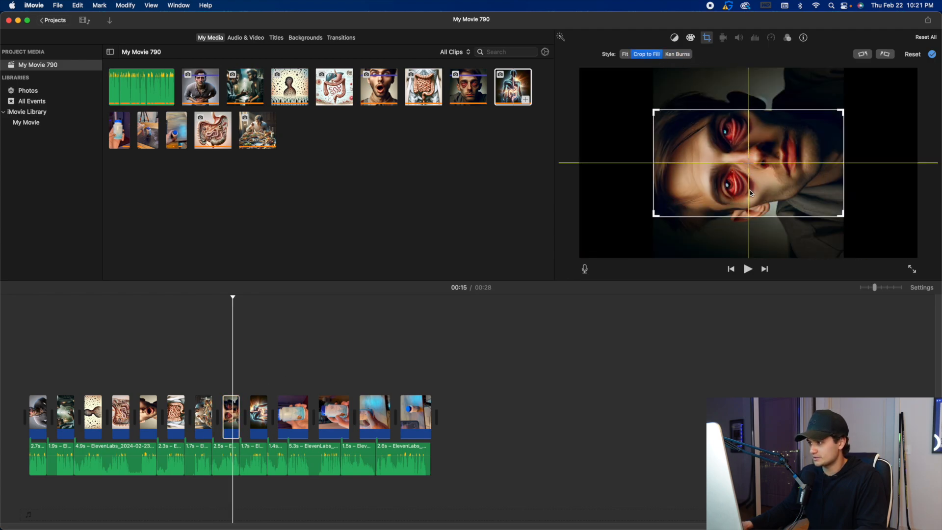
pyautogui.click(256, 411)
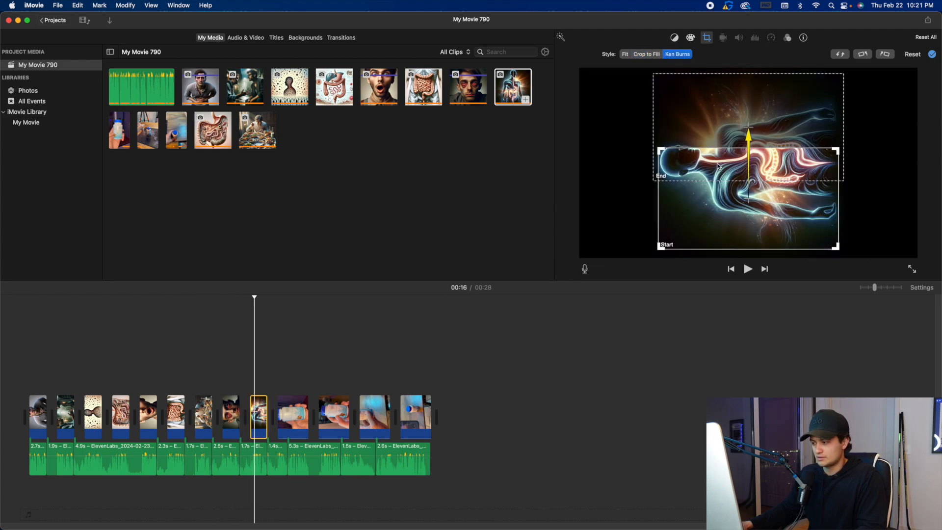
pyautogui.click(646, 54)
pyautogui.moveTo(740, 118); pyautogui.dragTo(740, 155)
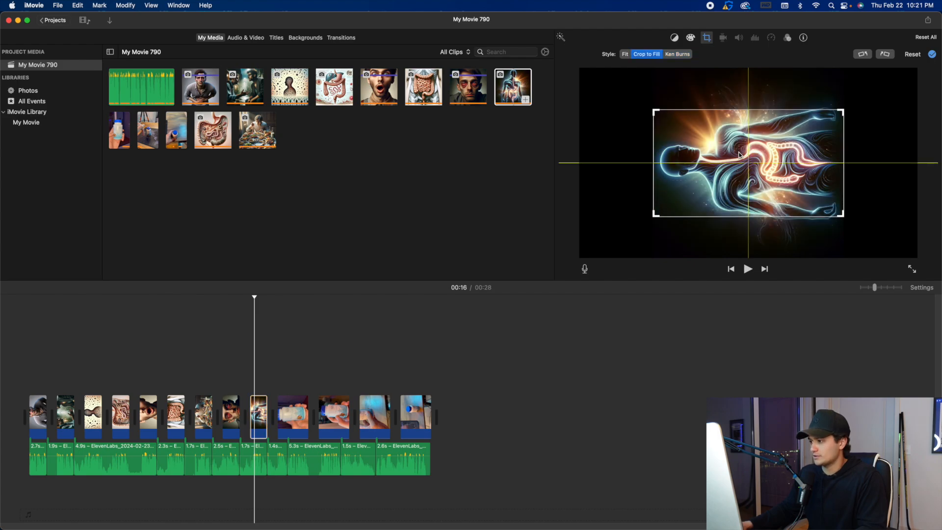
pyautogui.click(297, 417)
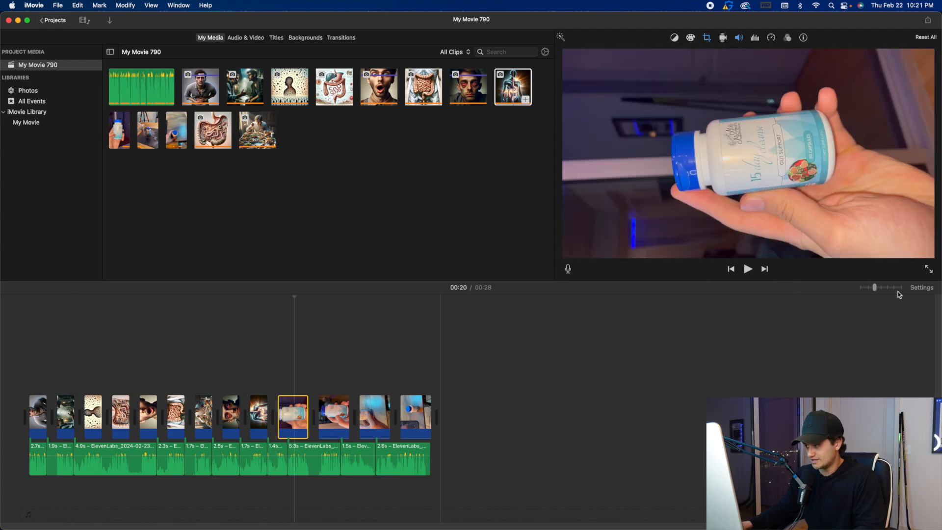
pyautogui.click(897, 288)
pyautogui.hscroll(-5, 468, 412)
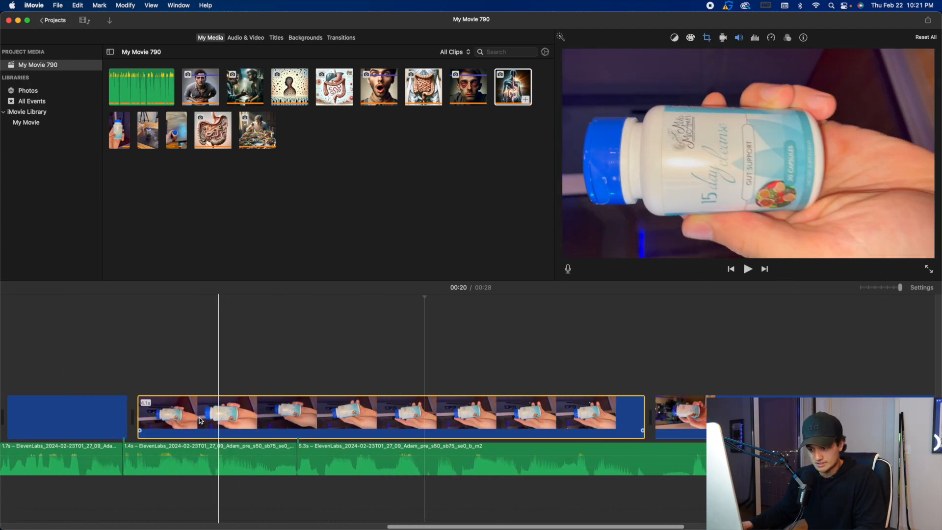
pyautogui.hscroll(-5, 200, 420)
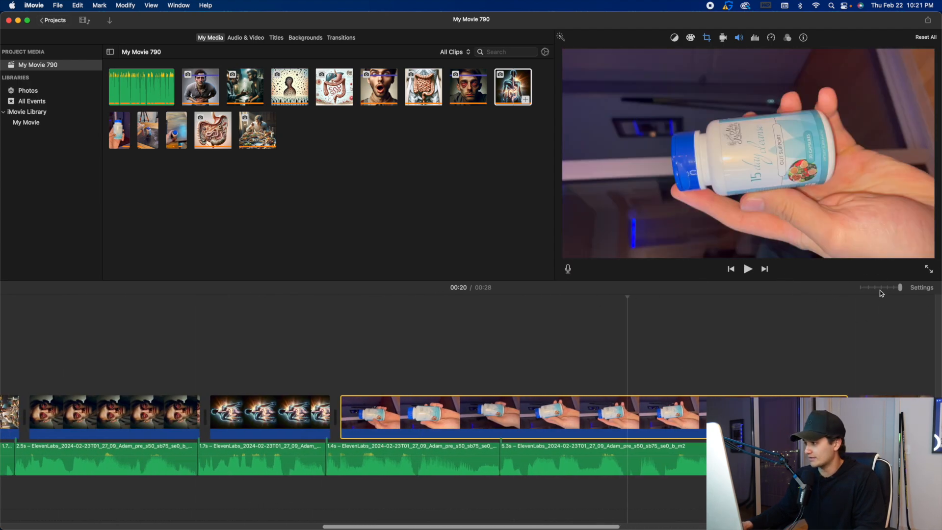
pyautogui.click(880, 289)
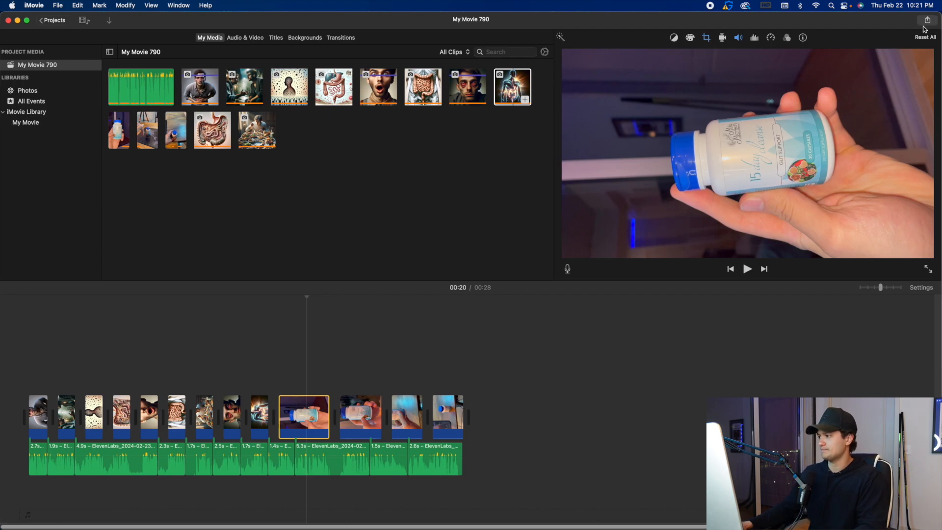
# Export the finished movie as a file named My Movie 790 in the Downloads folder.
pyautogui.click(927, 21)
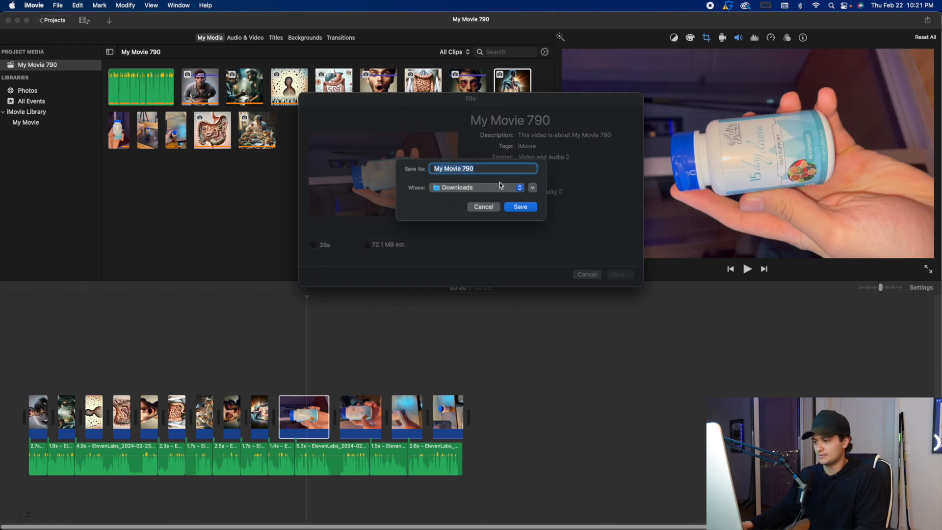
pyautogui.click(521, 207)
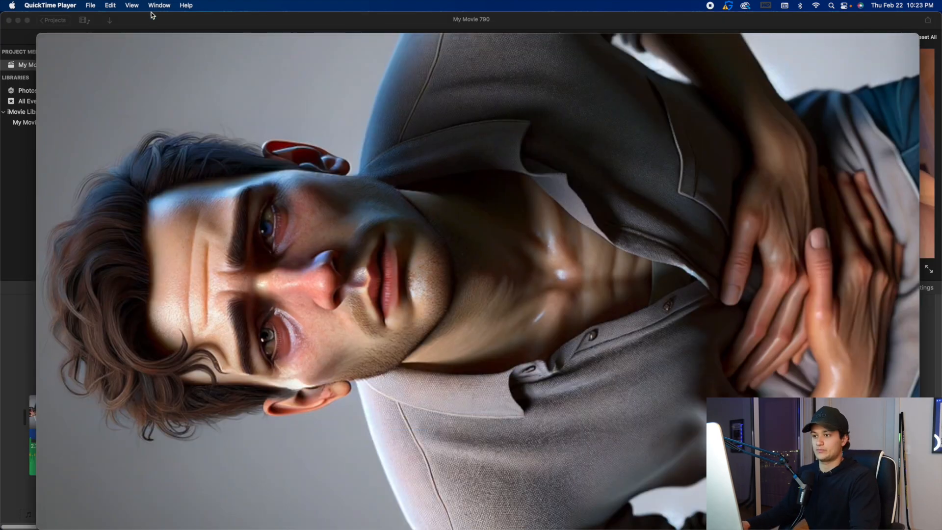
# In QuickTime Player, rotate the exported movie right so it stands upright in vertical format, and play it back.
pyautogui.click(110, 5)
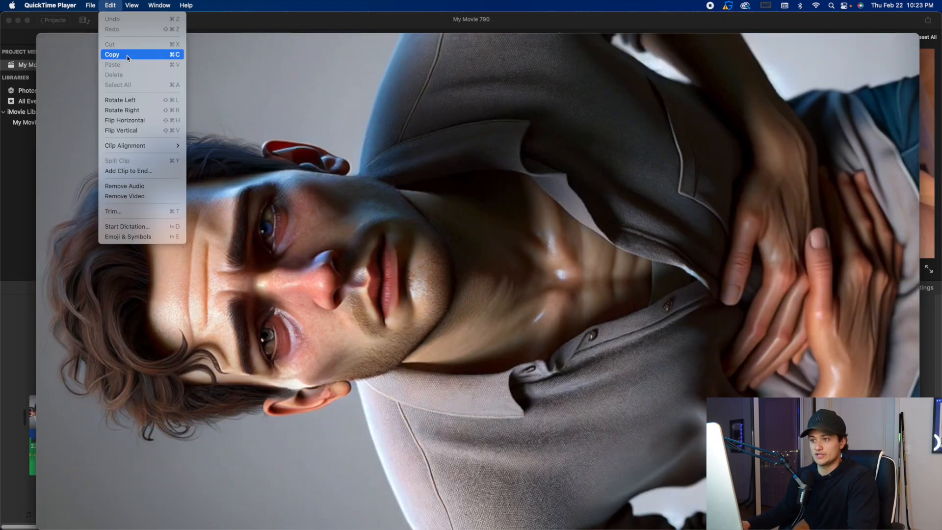
pyautogui.click(137, 110)
pyautogui.click(110, 6)
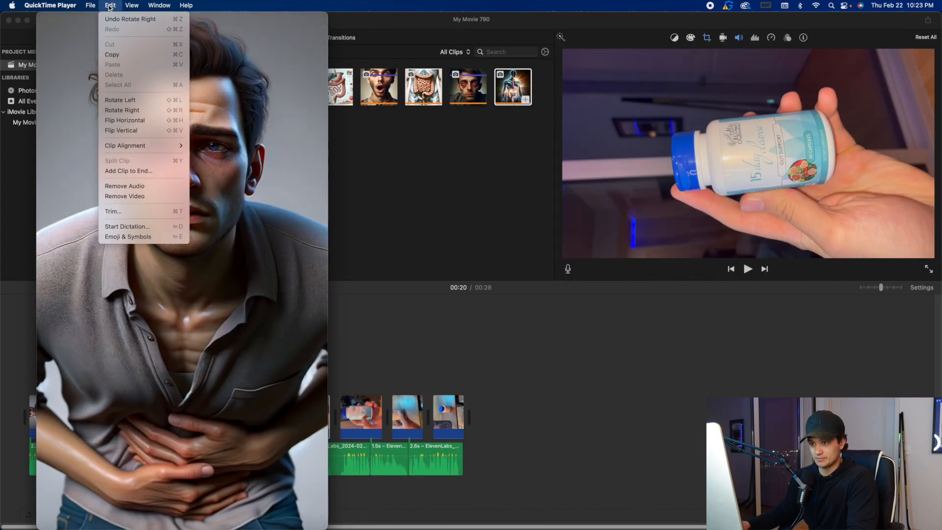
pyautogui.click(70, 35)
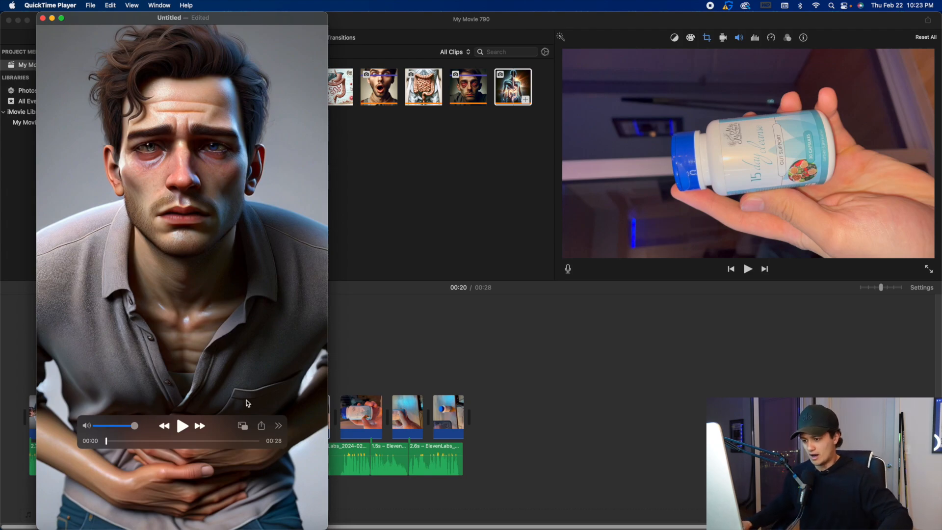
pyautogui.click(182, 426)
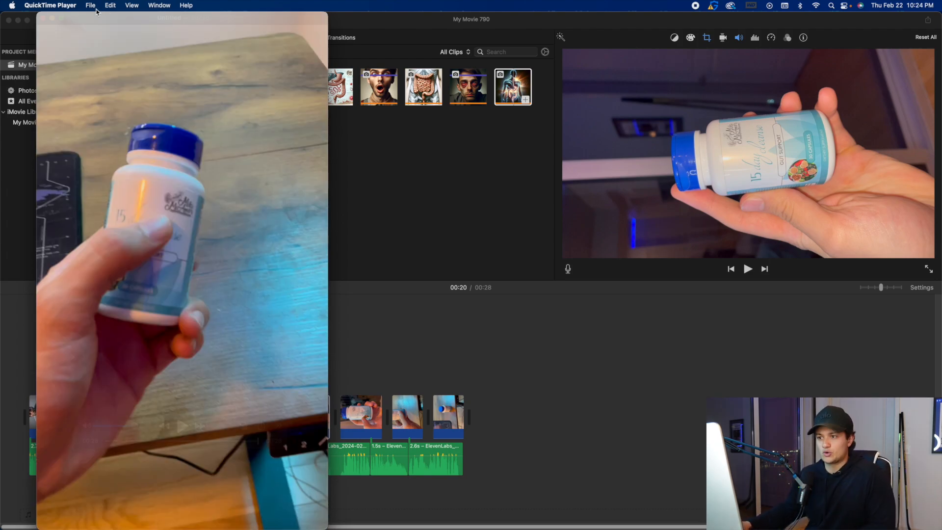
# Share the rotated vertical video through AirDrop.
pyautogui.click(91, 6)
pyautogui.moveTo(148, 165)
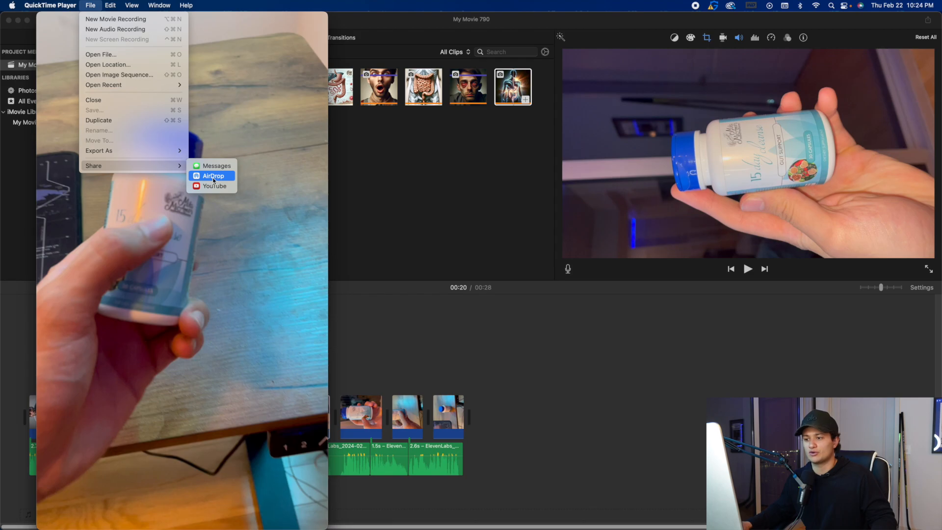
pyautogui.click(213, 178)
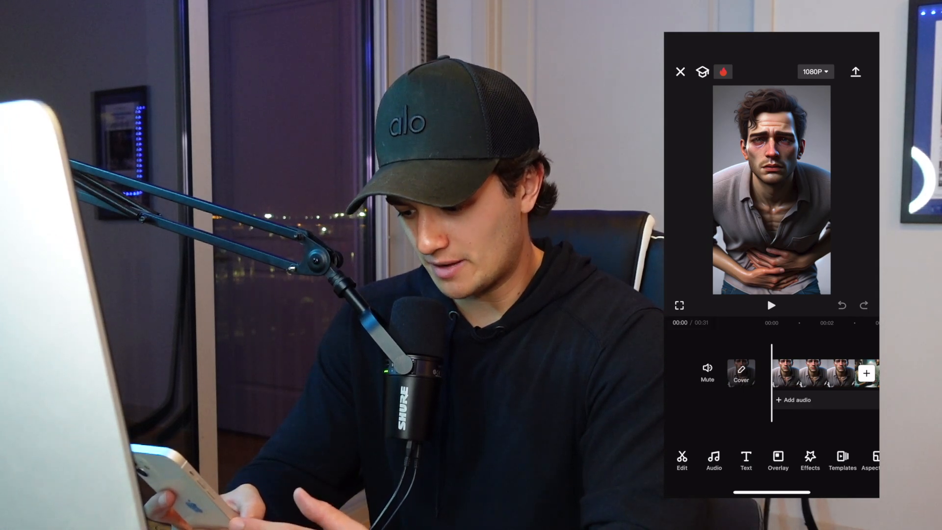
# In CapCut on the phone, generate English auto captions from the video without a template.
pyautogui.click(746, 461)
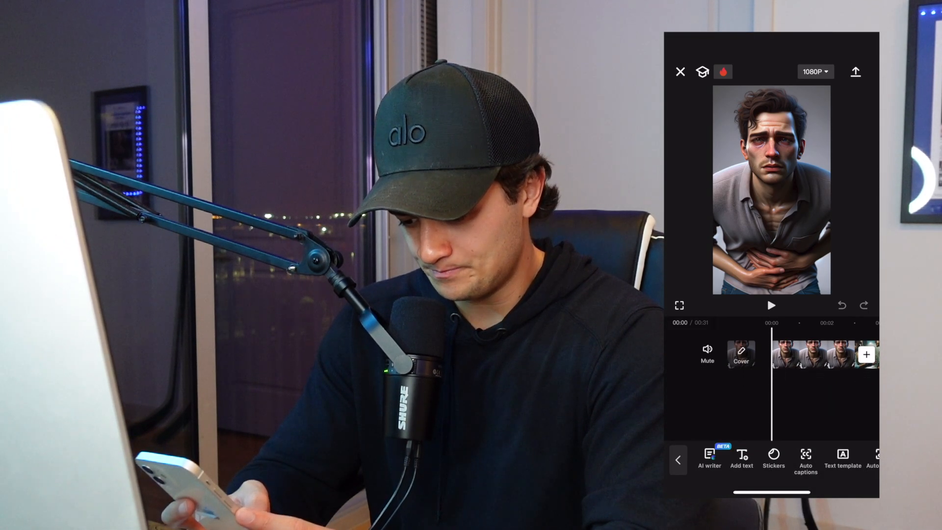
pyautogui.click(805, 458)
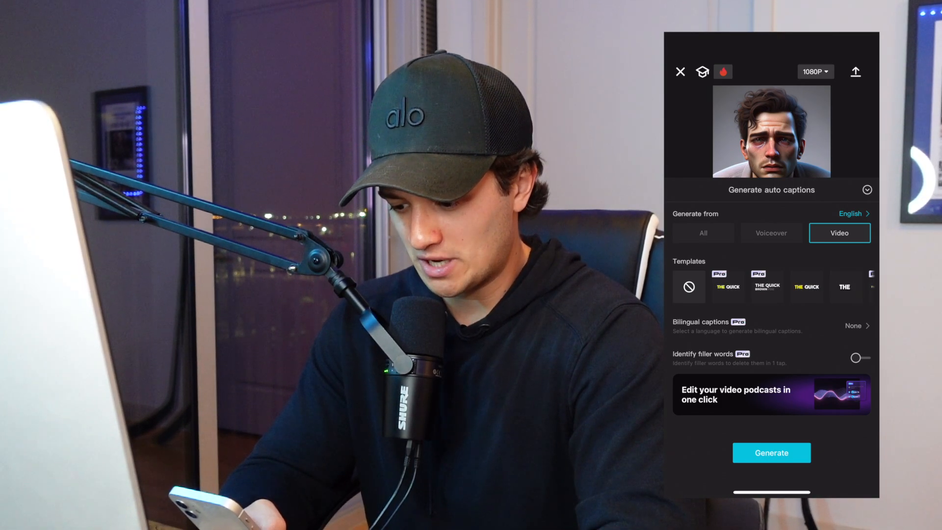
pyautogui.click(772, 453)
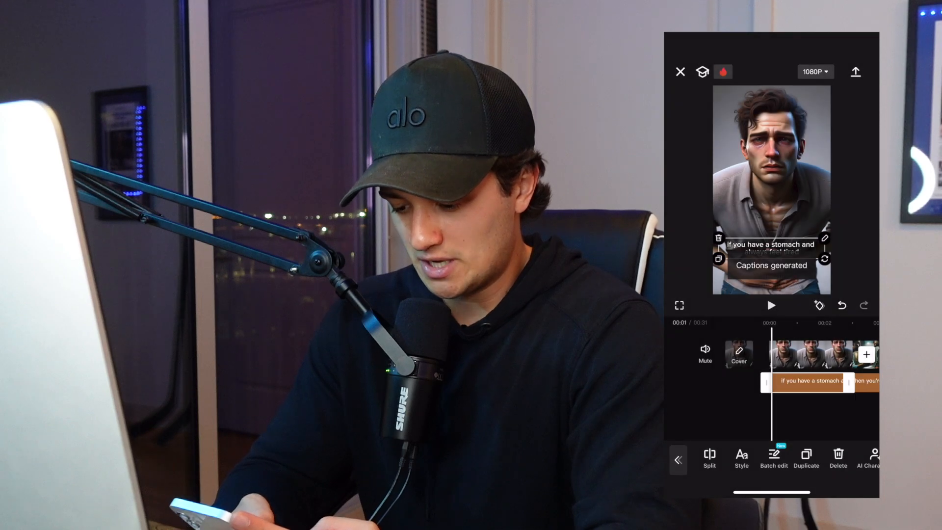
# Apply the bold white one-word-at-a-time caption template to all auto captions.
pyautogui.hscroll(5, 772, 365)
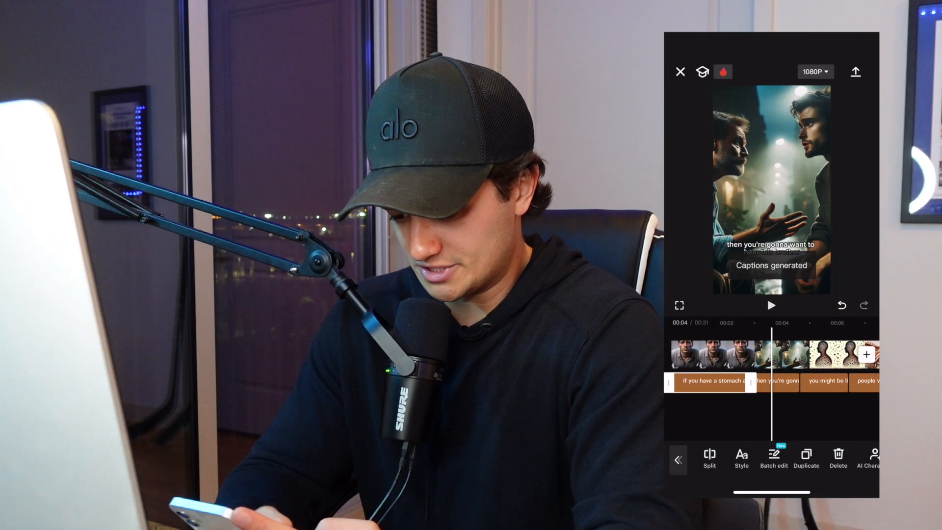
pyautogui.hscroll(2, 772, 366)
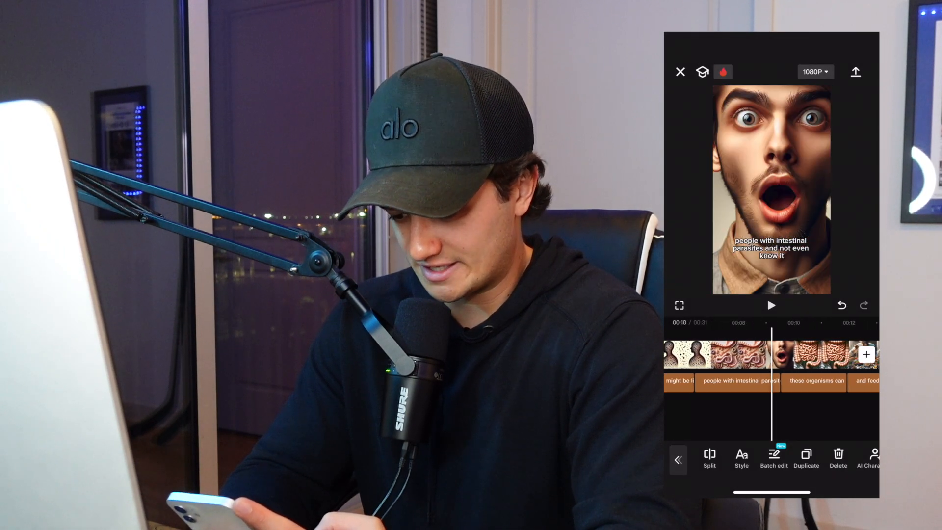
pyautogui.hscroll(-5, 772, 365)
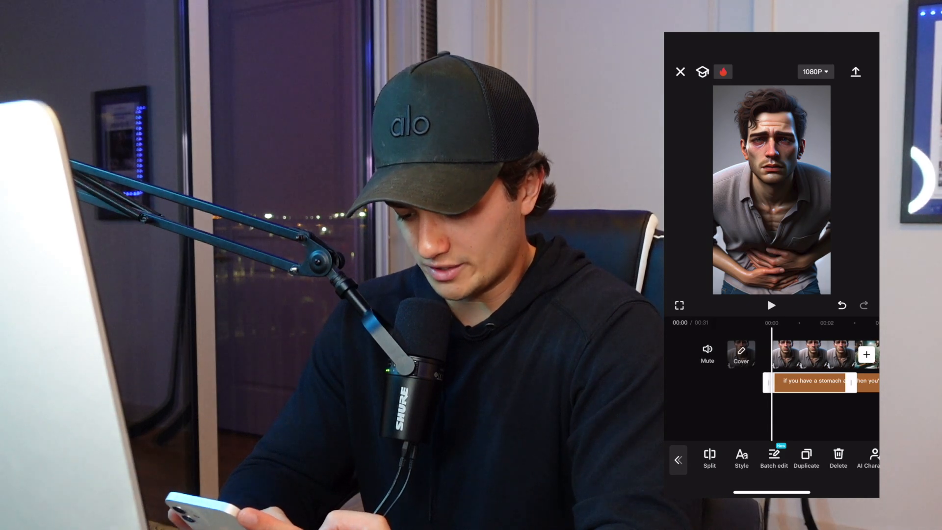
pyautogui.click(741, 458)
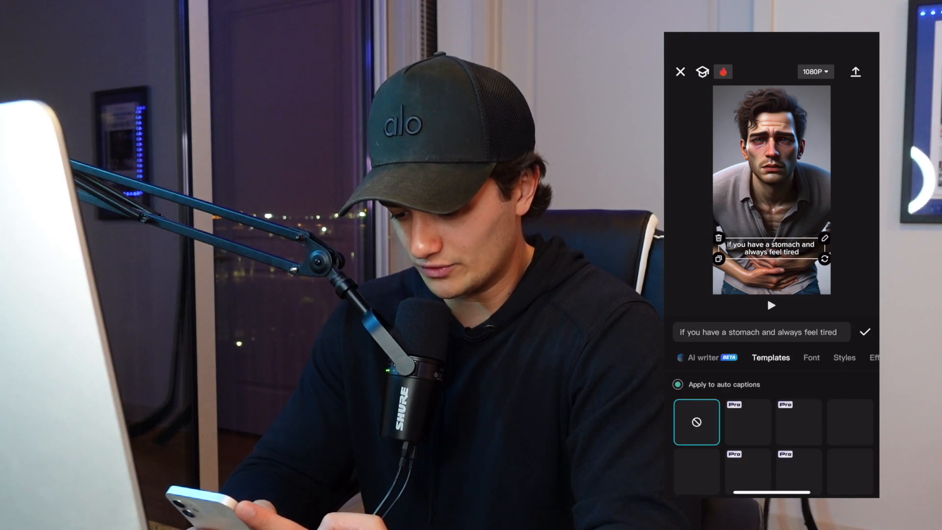
pyautogui.scroll(-3, 773, 422)
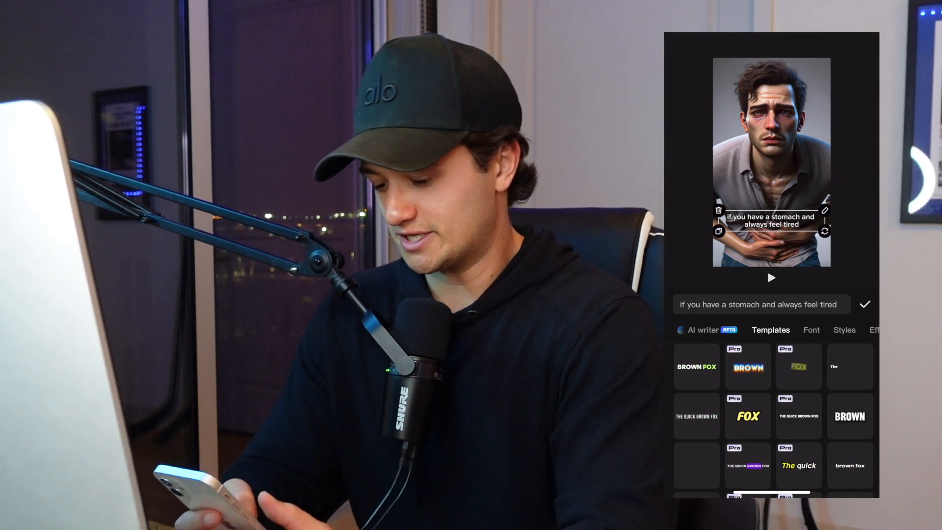
pyautogui.click(849, 416)
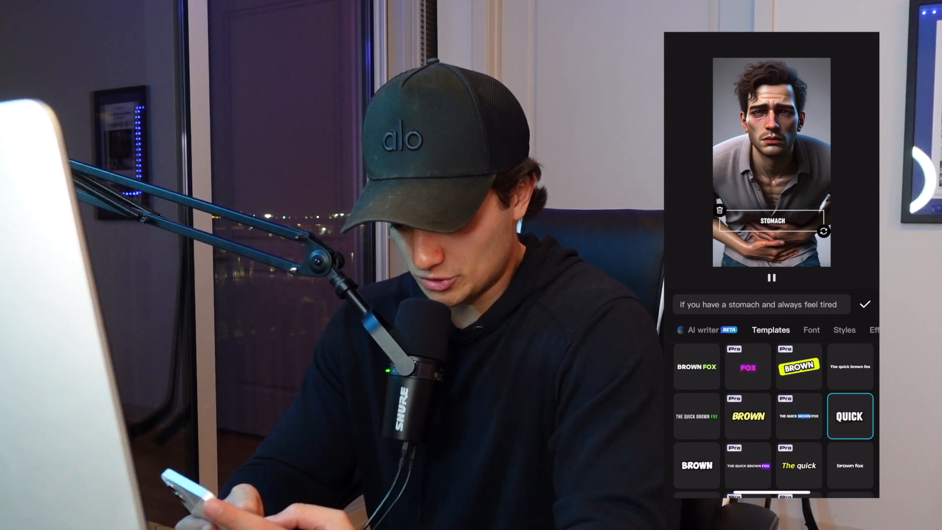
pyautogui.click(864, 305)
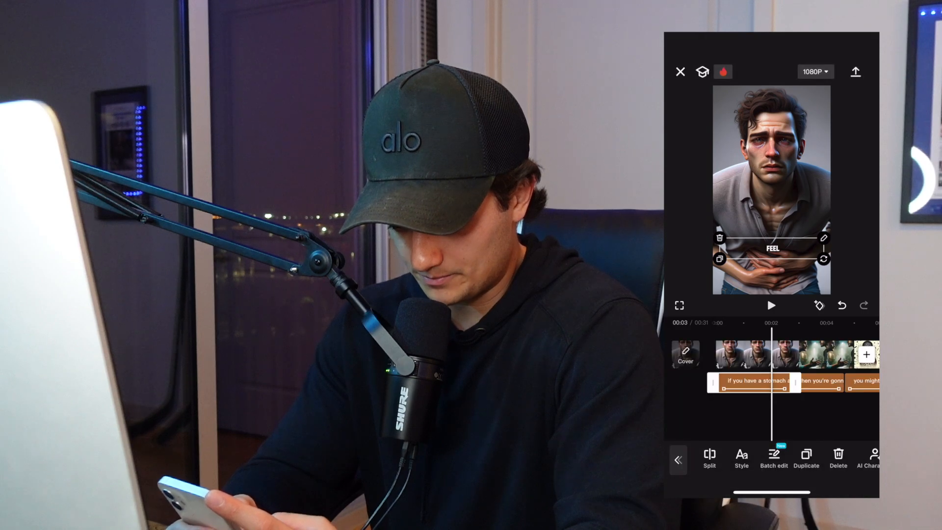
# Enlarge the captions, move them slightly higher on the frame, and check their placement over the product bottle clips.
pyautogui.moveTo(824, 258); pyautogui.dragTo(858, 265)
pyautogui.moveTo(773, 248); pyautogui.dragTo(774, 204)
pyautogui.moveTo(785, 414); pyautogui.dragTo(666, 415)
pyautogui.moveTo(834, 414)
pyautogui.mouseDown()
pyautogui.moveTo(659, 414)
pyautogui.moveTo(779, 415)
pyautogui.mouseUp()
pyautogui.click(759, 381)
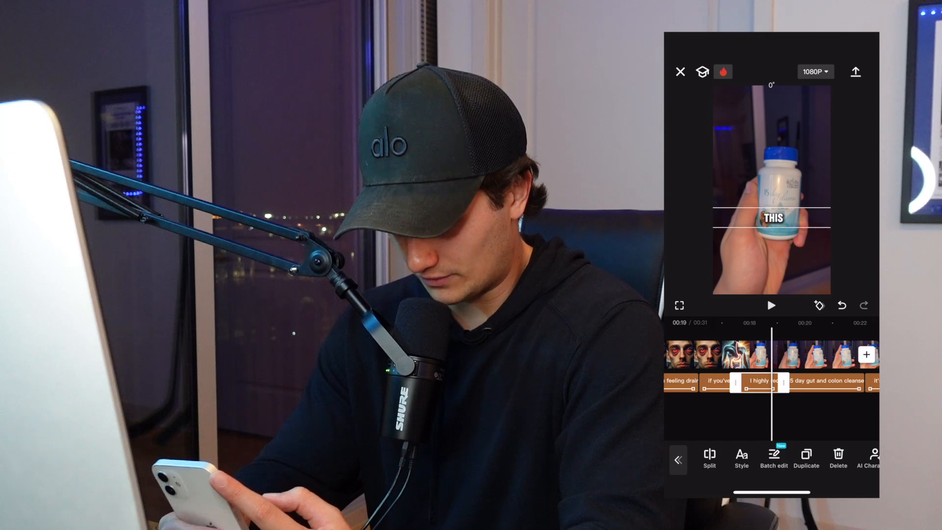
# Delete the blank ending clip from the end of the timeline and return to the main editing tools near the start.
pyautogui.moveTo(809, 415); pyautogui.dragTo(725, 415)
pyautogui.click(824, 355)
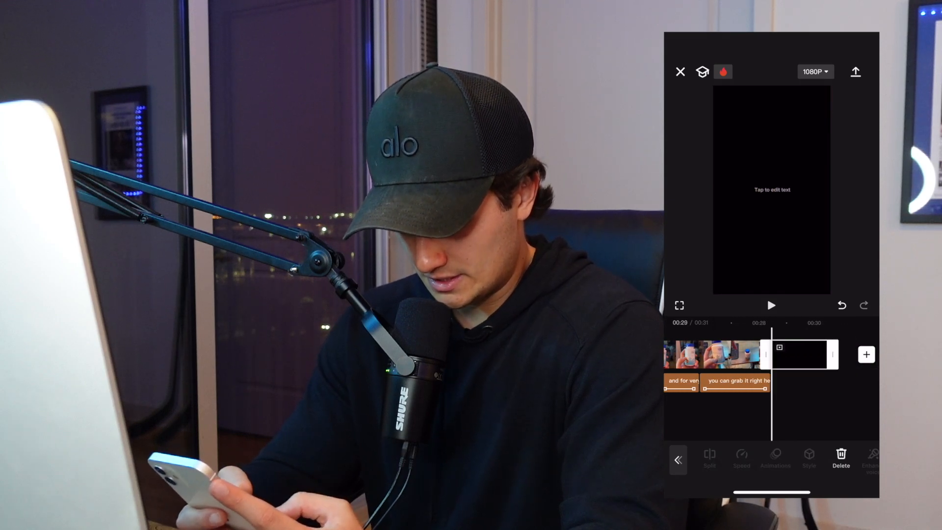
pyautogui.click(840, 459)
pyautogui.moveTo(706, 414); pyautogui.dragTo(853, 415)
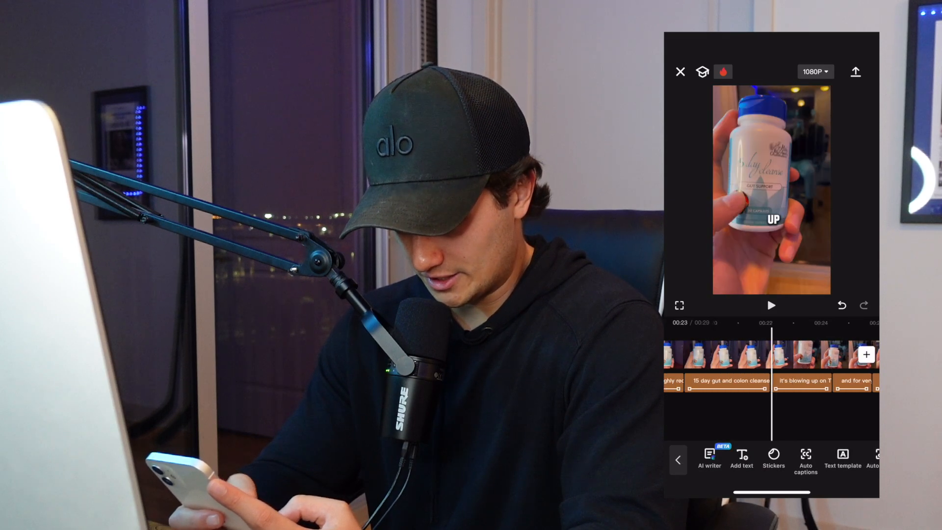
pyautogui.moveTo(785, 414); pyautogui.dragTo(757, 414)
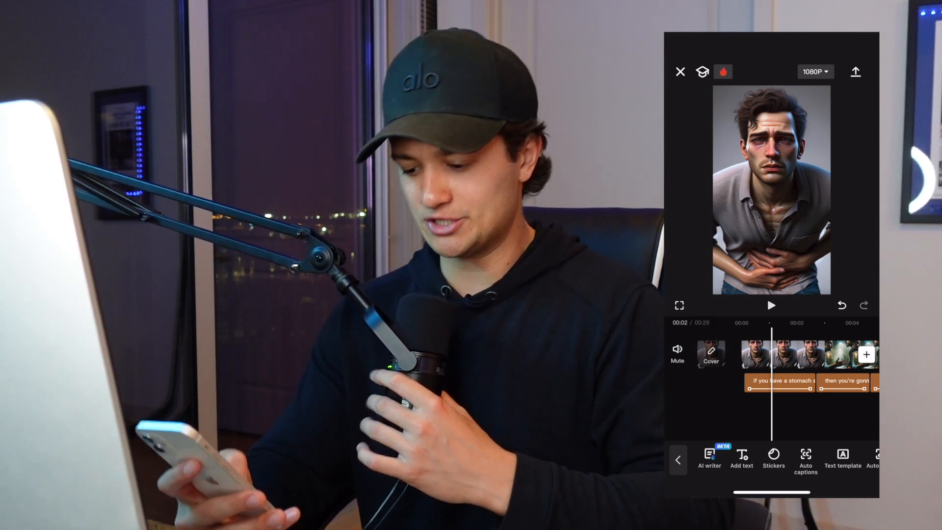
pyautogui.click(678, 460)
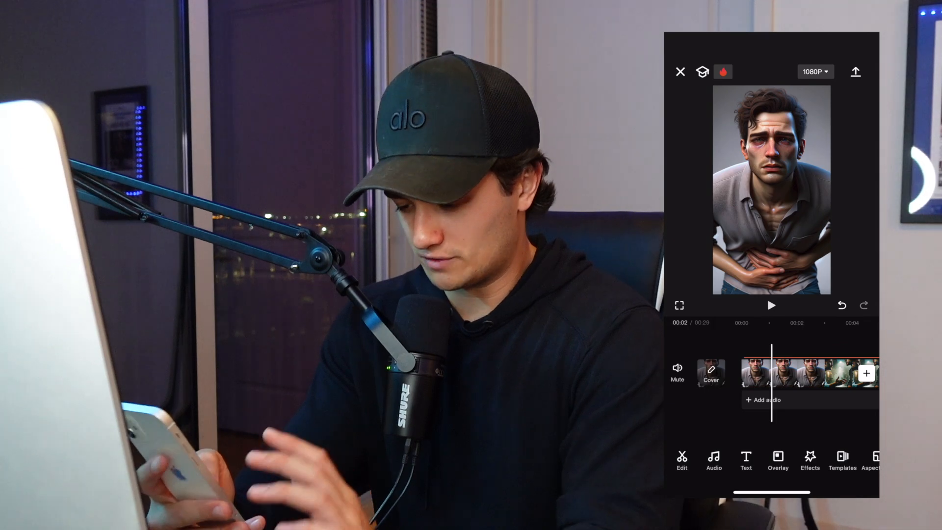
# Split the video where the tired man scene changes to the two men talking, and select the first clip.
pyautogui.moveTo(795, 373); pyautogui.dragTo(818, 373)
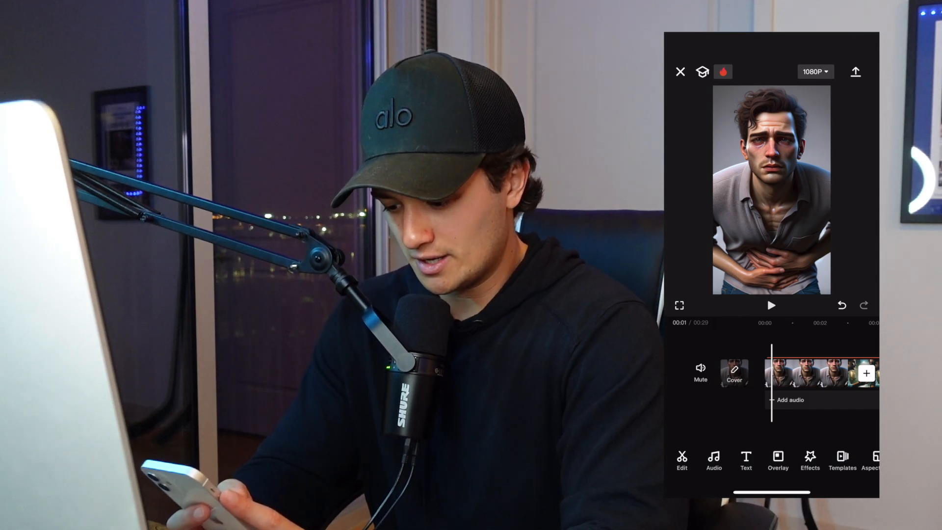
pyautogui.moveTo(809, 373); pyautogui.dragTo(788, 373)
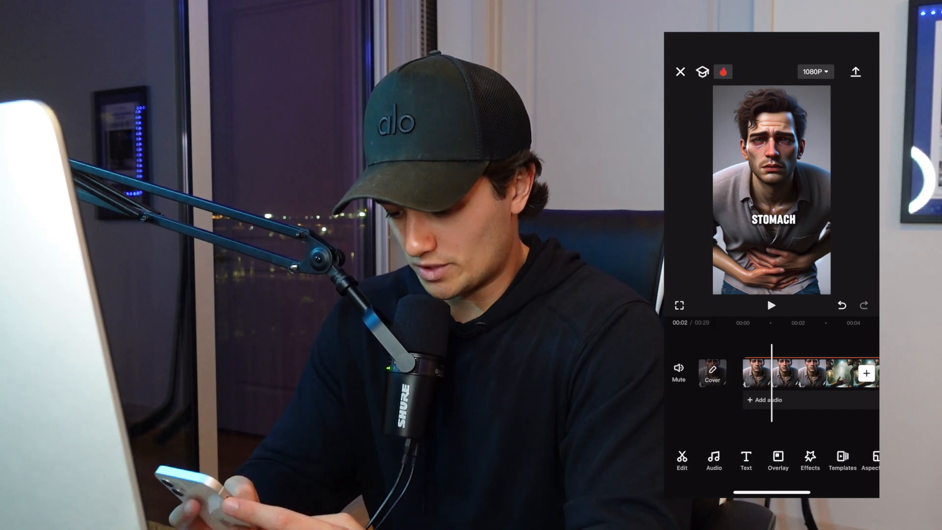
pyautogui.moveTo(788, 373); pyautogui.dragTo(744, 373)
pyautogui.click(804, 372)
pyautogui.click(710, 458)
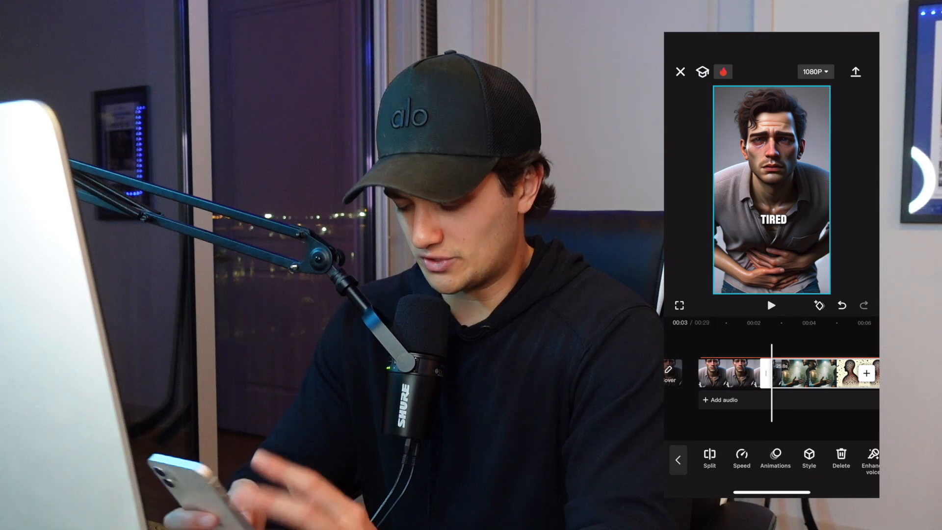
pyautogui.moveTo(743, 373)
pyautogui.mouseDown()
pyautogui.moveTo(822, 373)
pyautogui.moveTo(750, 373)
pyautogui.mouseUp()
pyautogui.click(788, 373)
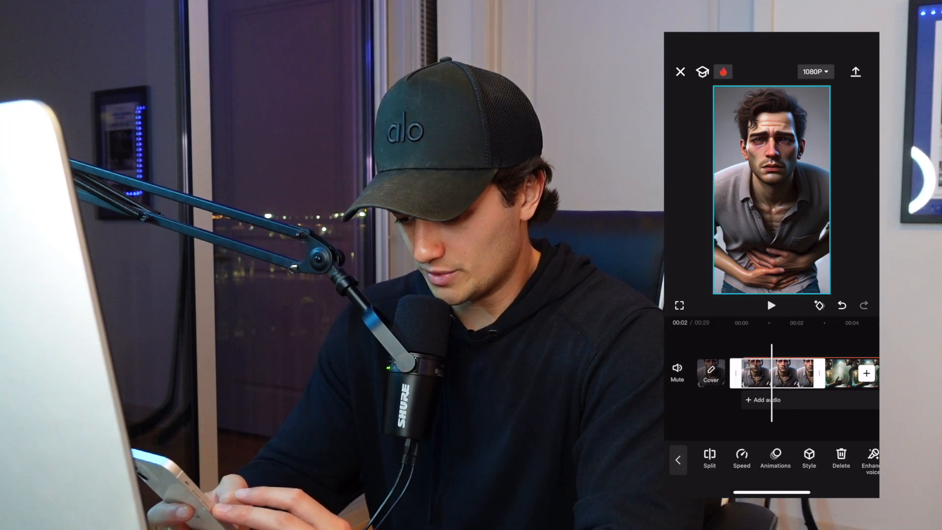
# Apply the Bounce 1 combo animation to the opening clip of the tired man.
pyautogui.click(775, 456)
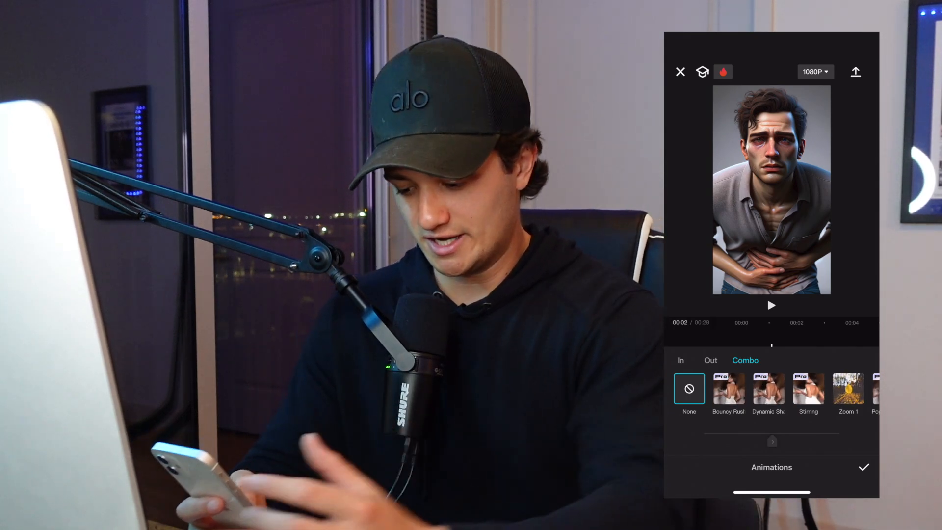
pyautogui.hscroll(4, 772, 393)
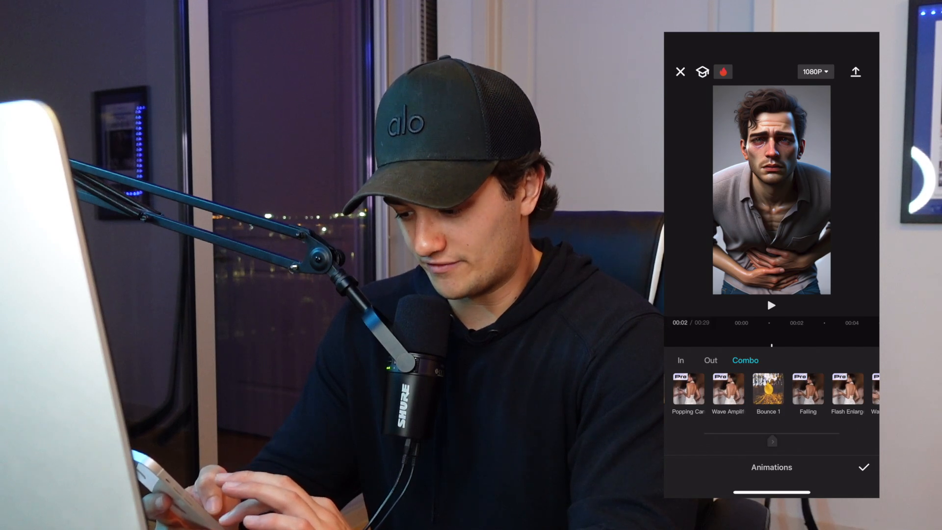
pyautogui.click(768, 389)
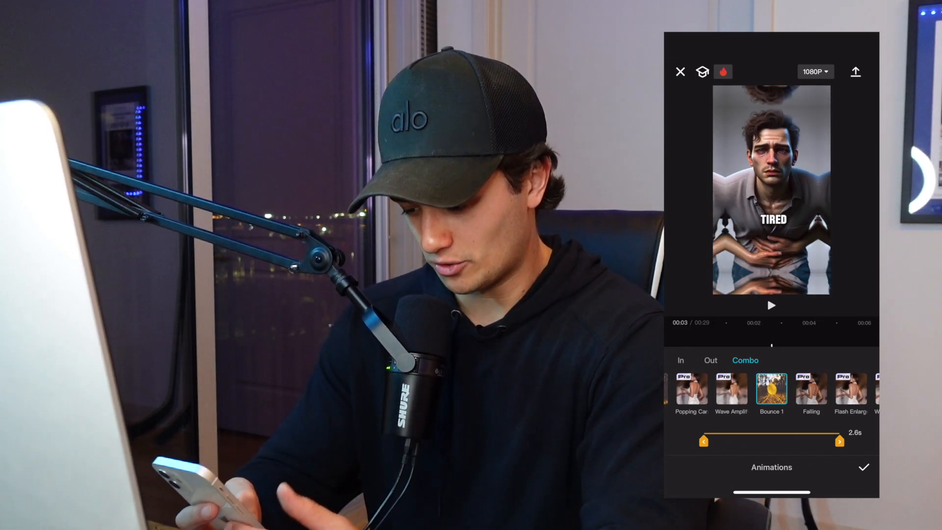
pyautogui.click(863, 467)
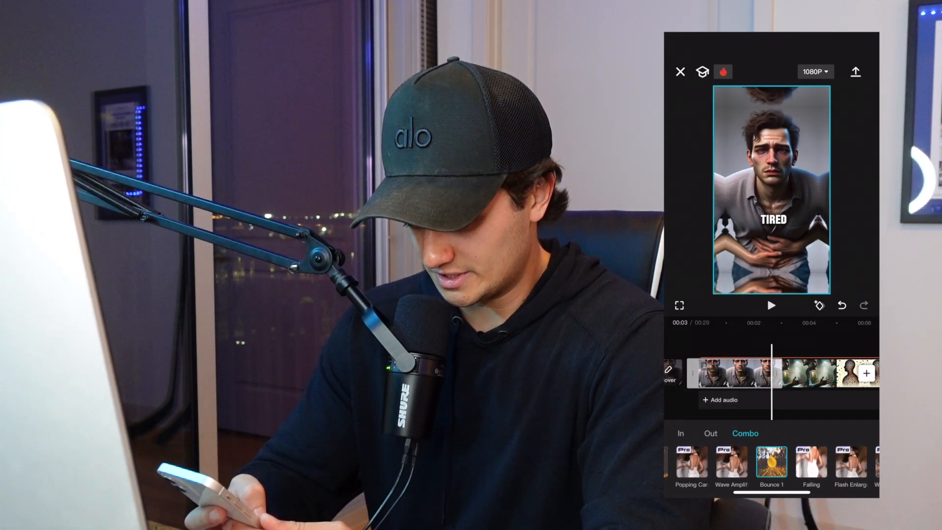
# Split the video where the two men scene ends, and select the two men clip.
pyautogui.moveTo(815, 372); pyautogui.dragTo(762, 373)
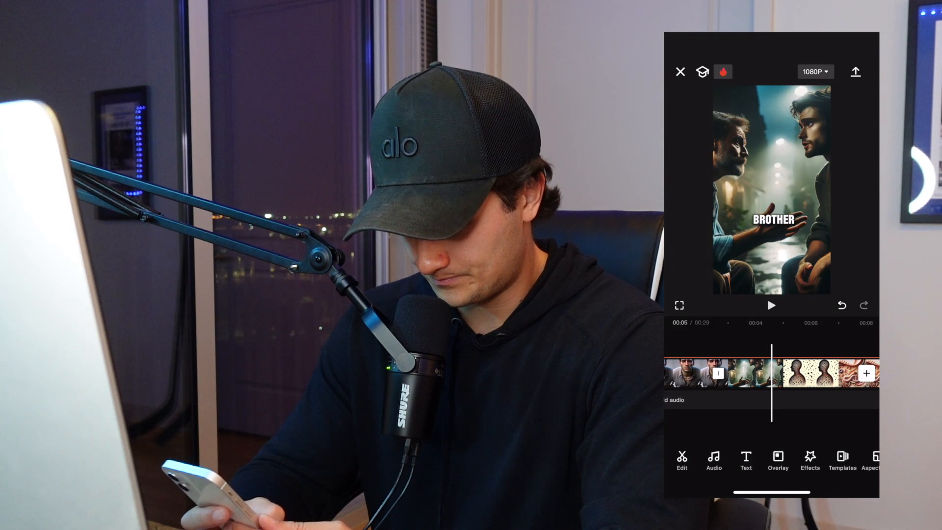
pyautogui.click(682, 460)
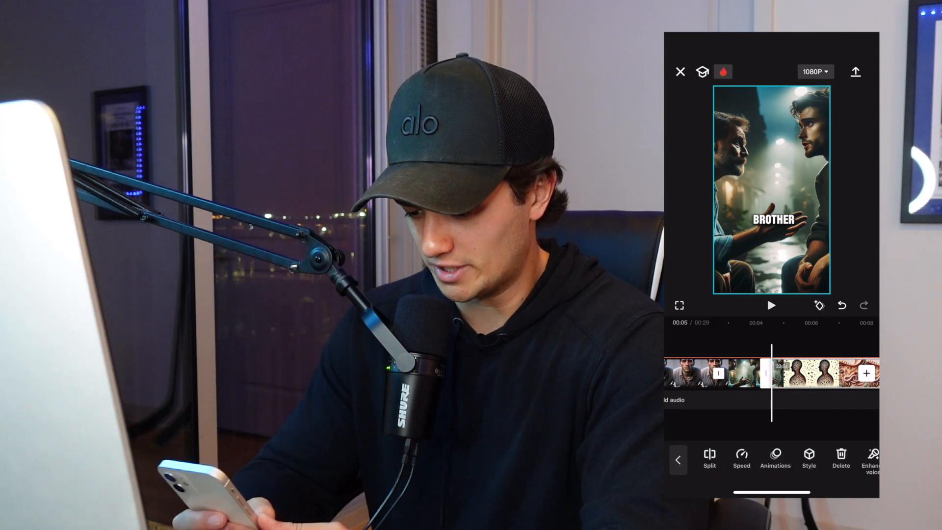
pyautogui.click(772, 427)
pyautogui.moveTo(772, 373); pyautogui.dragTo(785, 373)
pyautogui.click(759, 374)
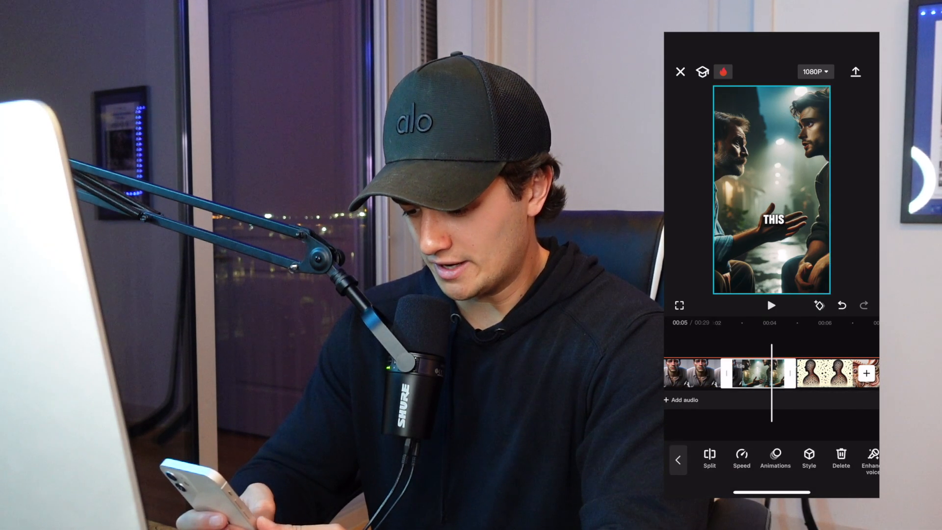
# Preview the Bounce 1, Sway In and Zoom 2 combo animations on the two men clip, and apply Sway Out.
pyautogui.click(775, 458)
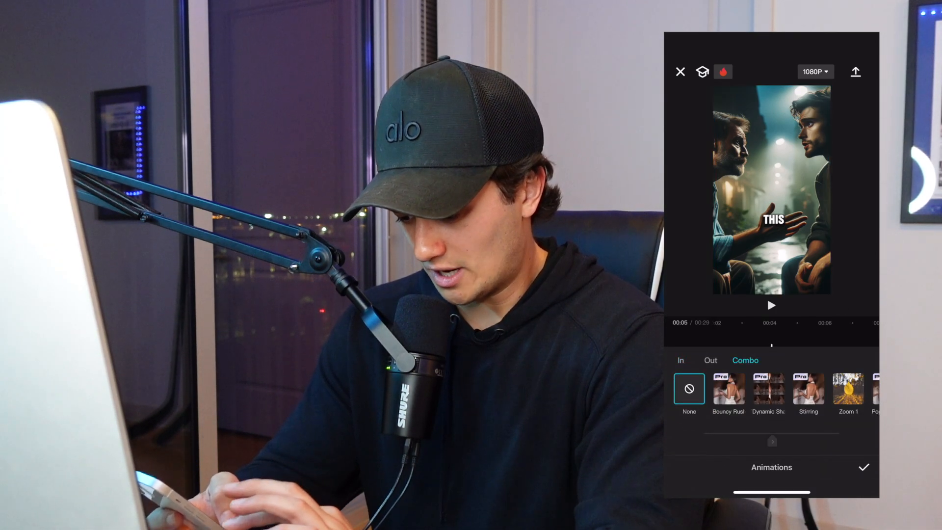
pyautogui.click(736, 389)
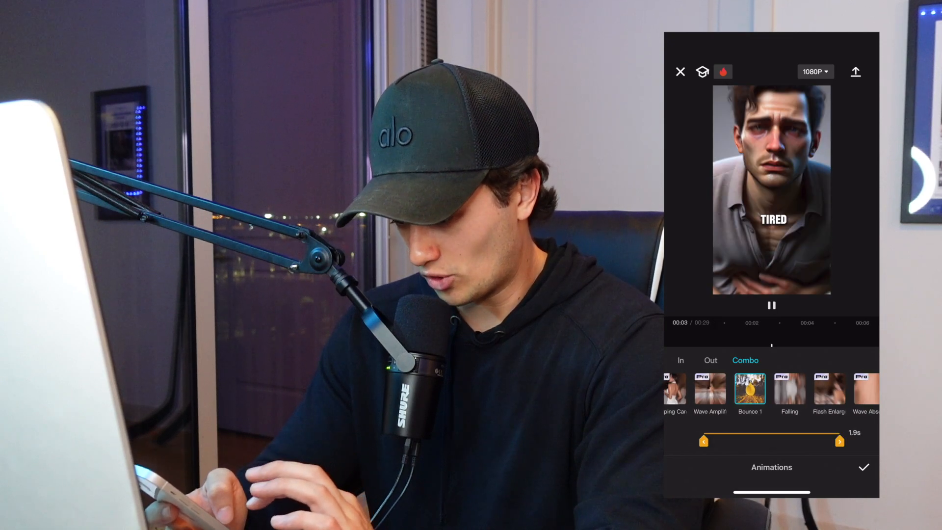
pyautogui.moveTo(834, 390); pyautogui.dragTo(741, 390)
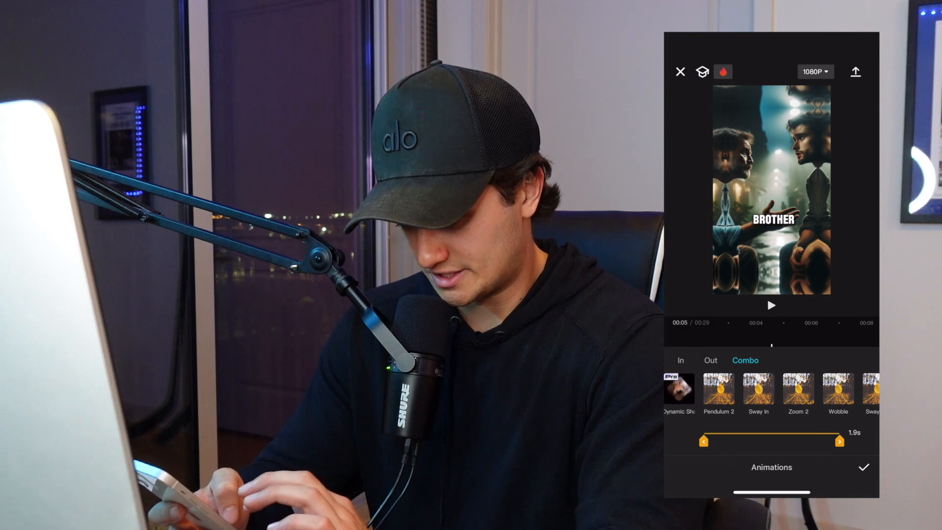
pyautogui.click(758, 389)
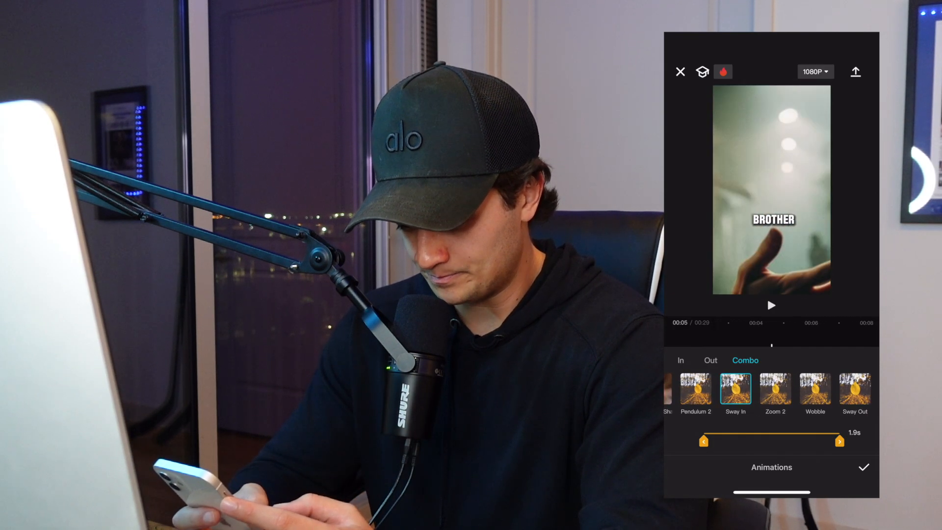
pyautogui.click(775, 389)
pyautogui.moveTo(815, 390); pyautogui.dragTo(741, 390)
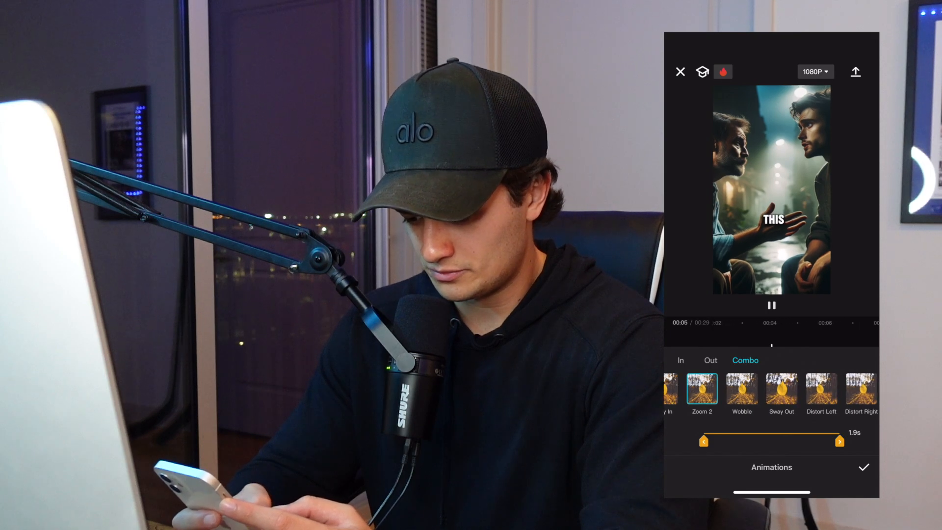
pyautogui.click(774, 389)
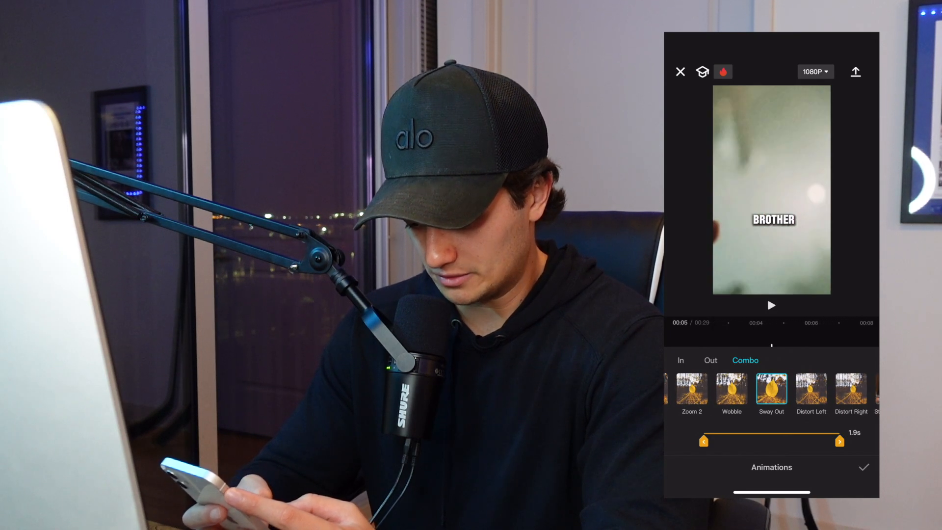
pyautogui.click(863, 467)
# Split off the parasite silhouette scene as its own clip and apply the Sway Out combo animation to it.
pyautogui.moveTo(804, 374); pyautogui.dragTo(746, 374)
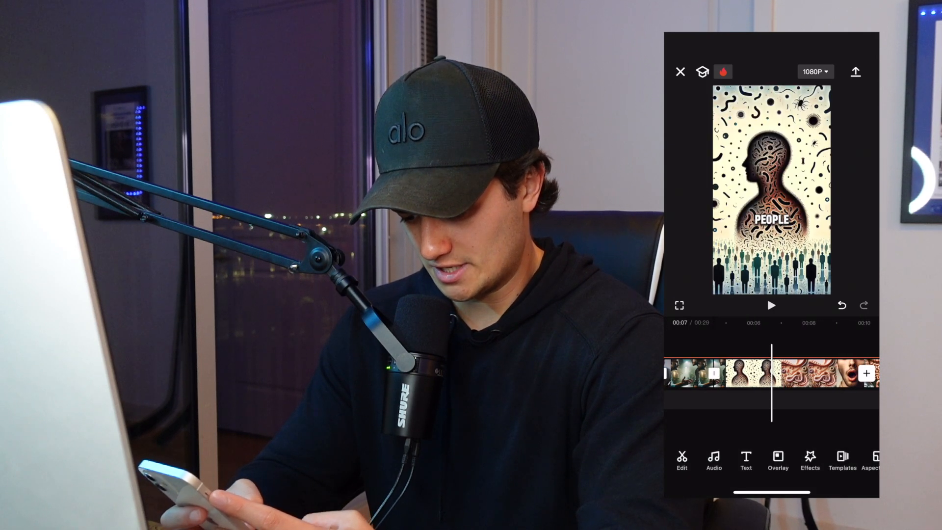
pyautogui.click(795, 374)
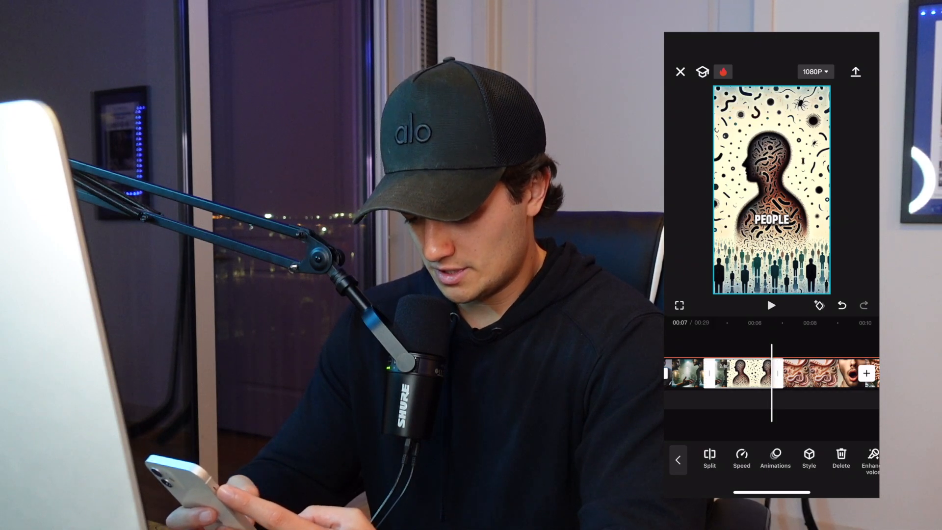
pyautogui.click(775, 459)
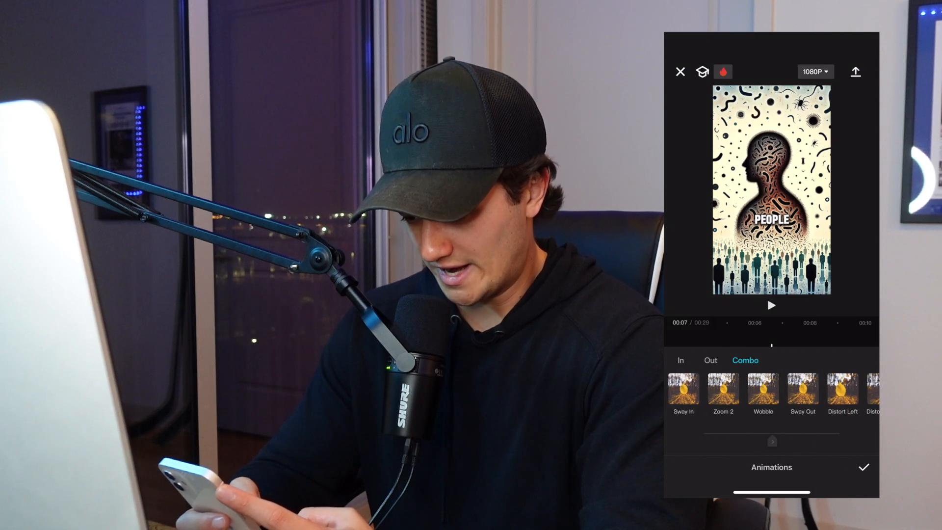
pyautogui.click(802, 389)
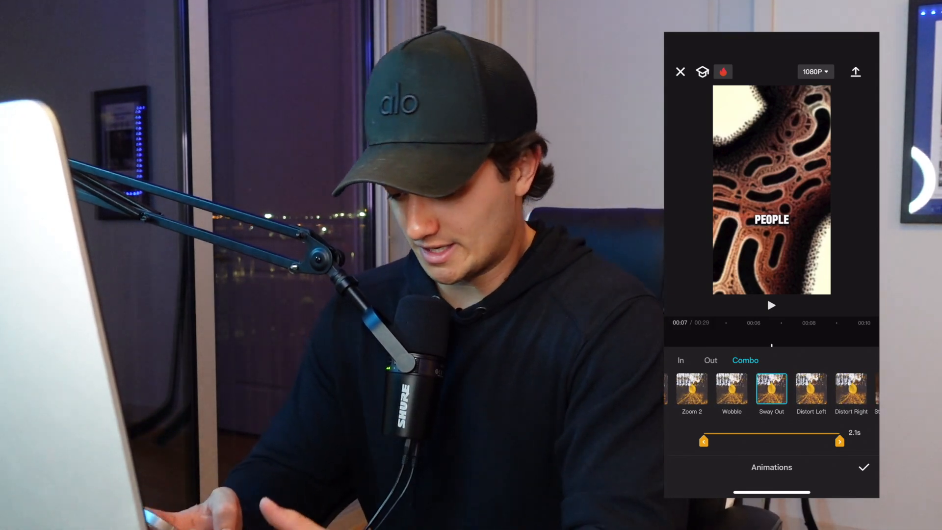
pyautogui.click(864, 467)
pyautogui.click(772, 424)
# Return to the start of the timeline, raise the phone volume, and play the whole edited video.
pyautogui.moveTo(805, 400); pyautogui.dragTo(746, 400)
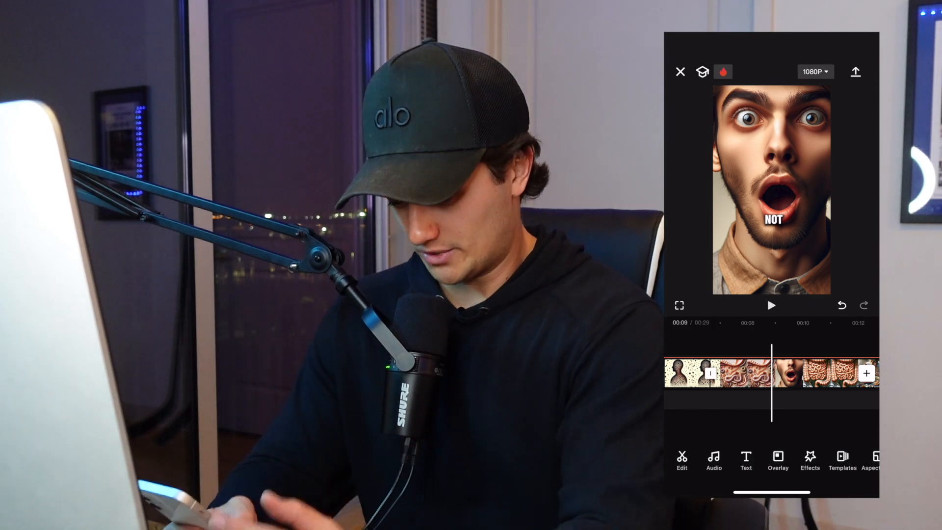
pyautogui.moveTo(712, 400); pyautogui.dragTo(859, 400)
pyautogui.press('XF86AudioRaiseVolume')
pyautogui.press('XF86AudioRaiseVolume')
pyautogui.press('XF86AudioRaiseVolume')
pyautogui.press('XF86AudioRaiseVolume')
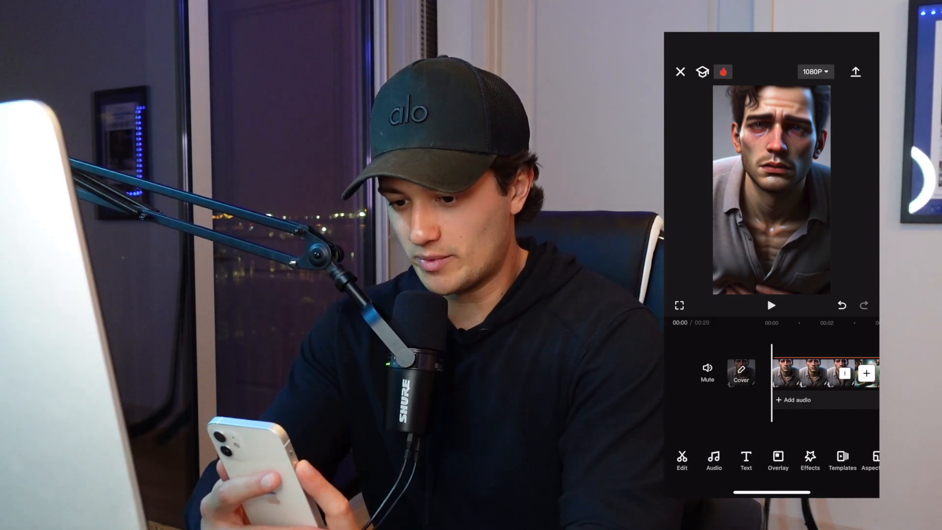
pyautogui.press('XF86AudioRaiseVolume')
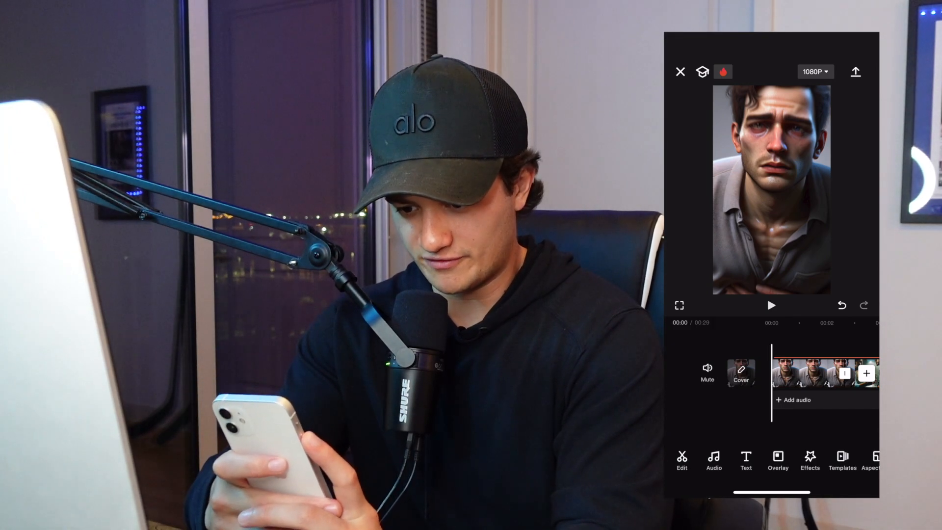
pyautogui.press('XF86AudioRaiseVolume')
pyautogui.click(771, 305)
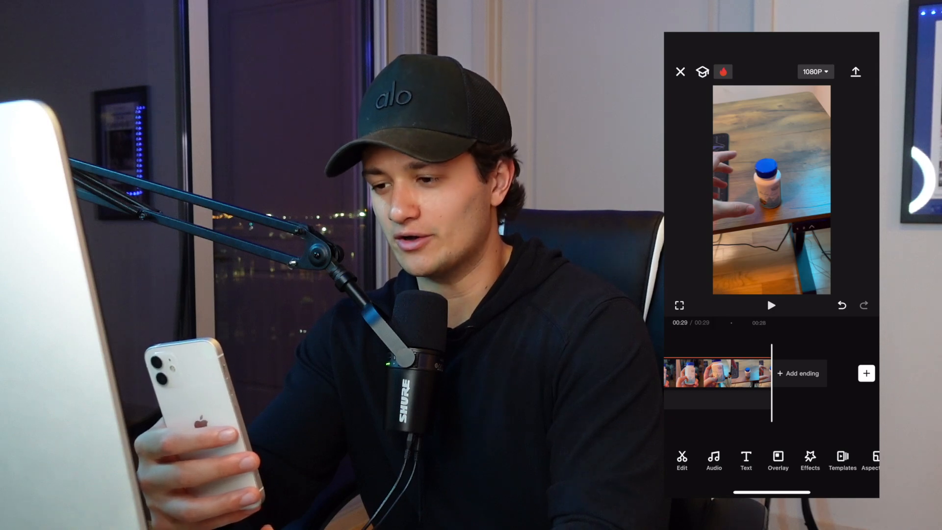
# Export the finished video at 1080P and save it to the device.
pyautogui.click(856, 72)
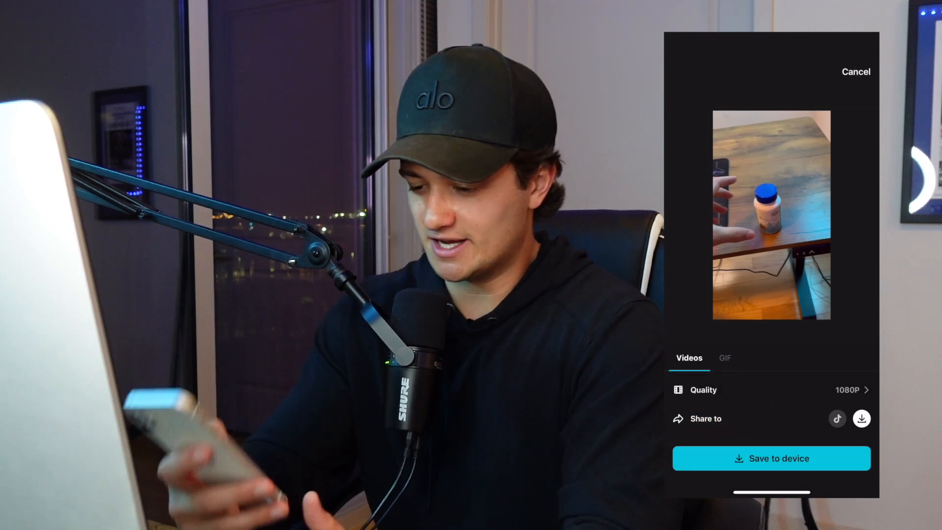
pyautogui.click(771, 458)
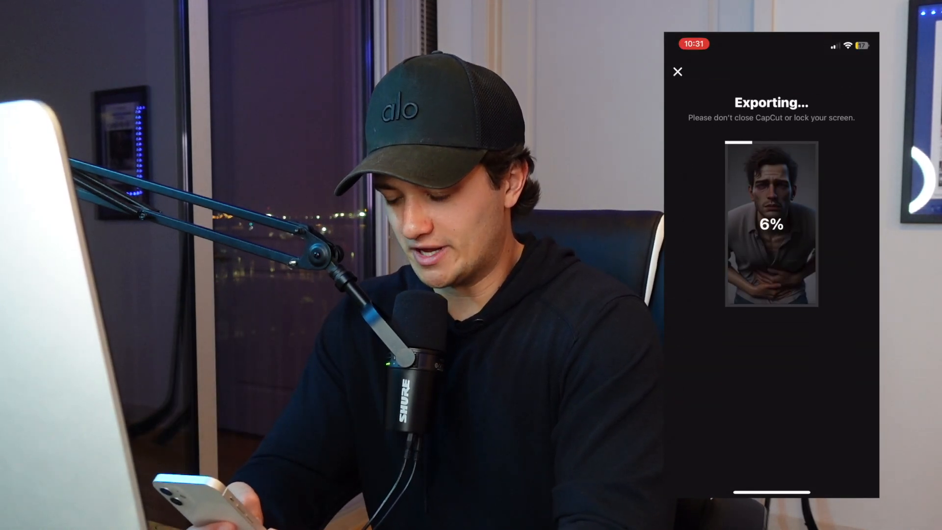